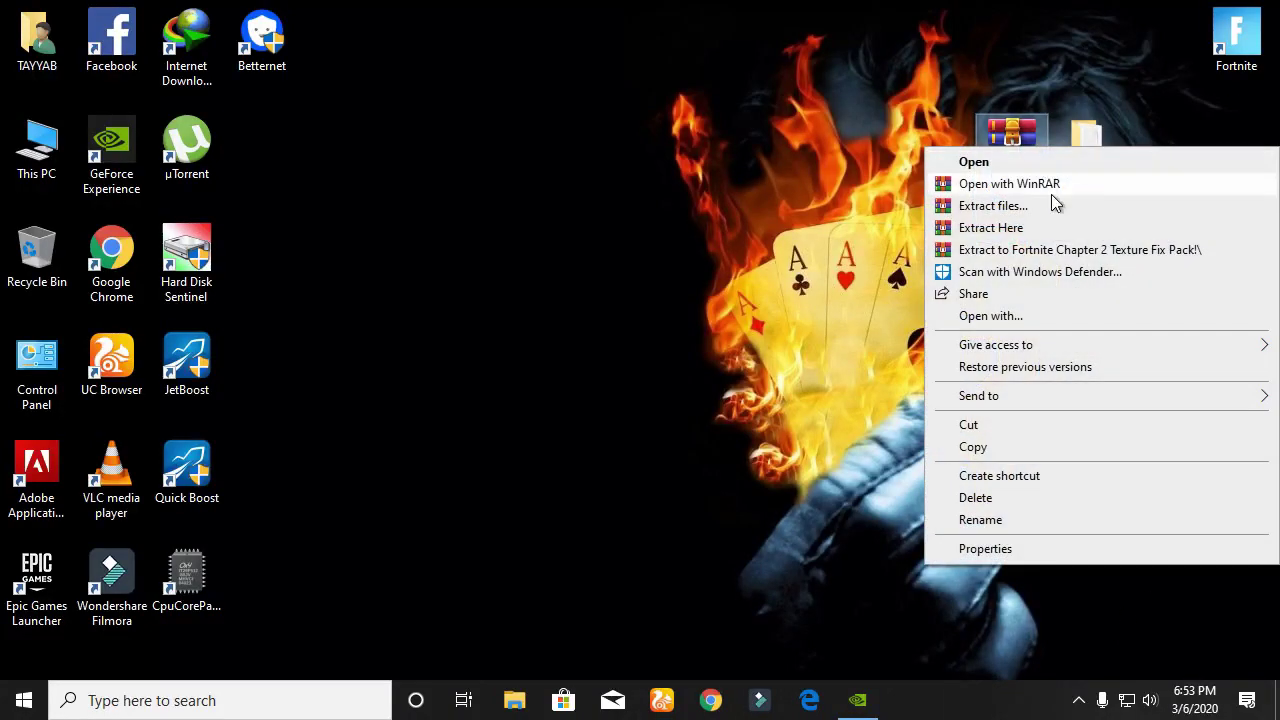
- Extract the Fortnite Chapter 2 Texture Fix Pack! archive onto the desktop, replacing existing files, and open the extracted folder
click(1064, 232)
click(620, 450)
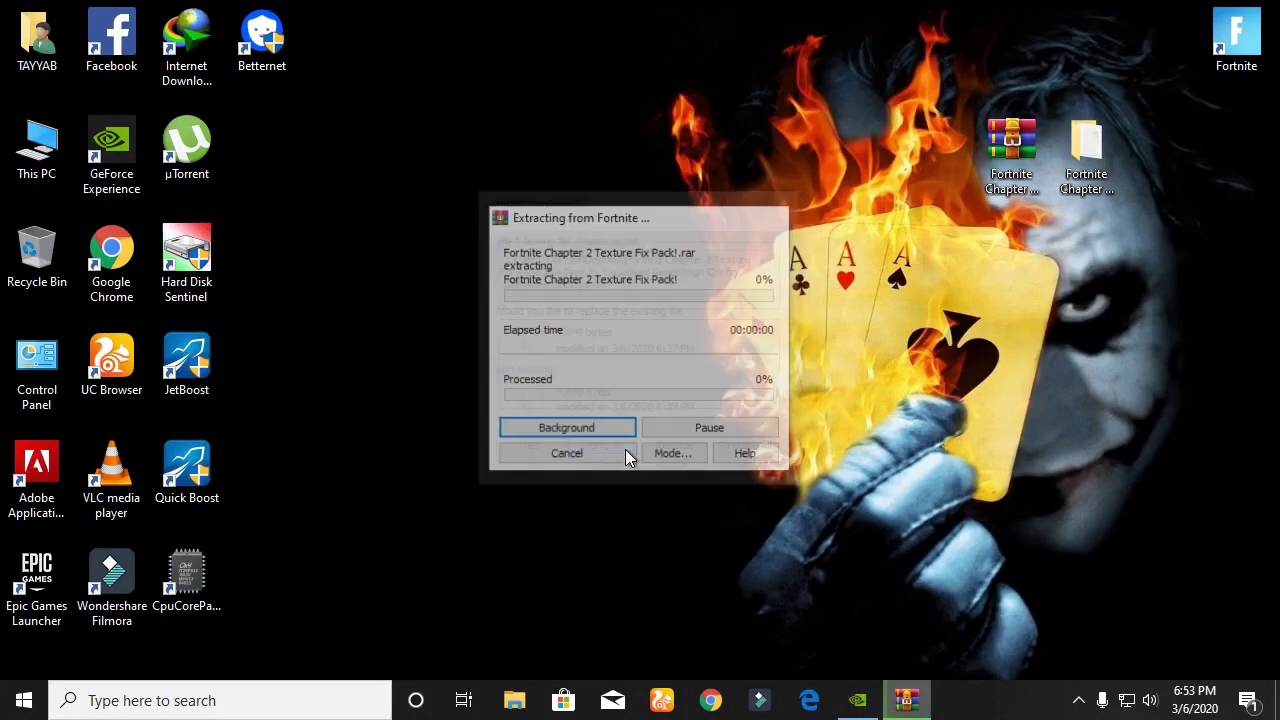
double_click(1080, 133)
click(729, 13)
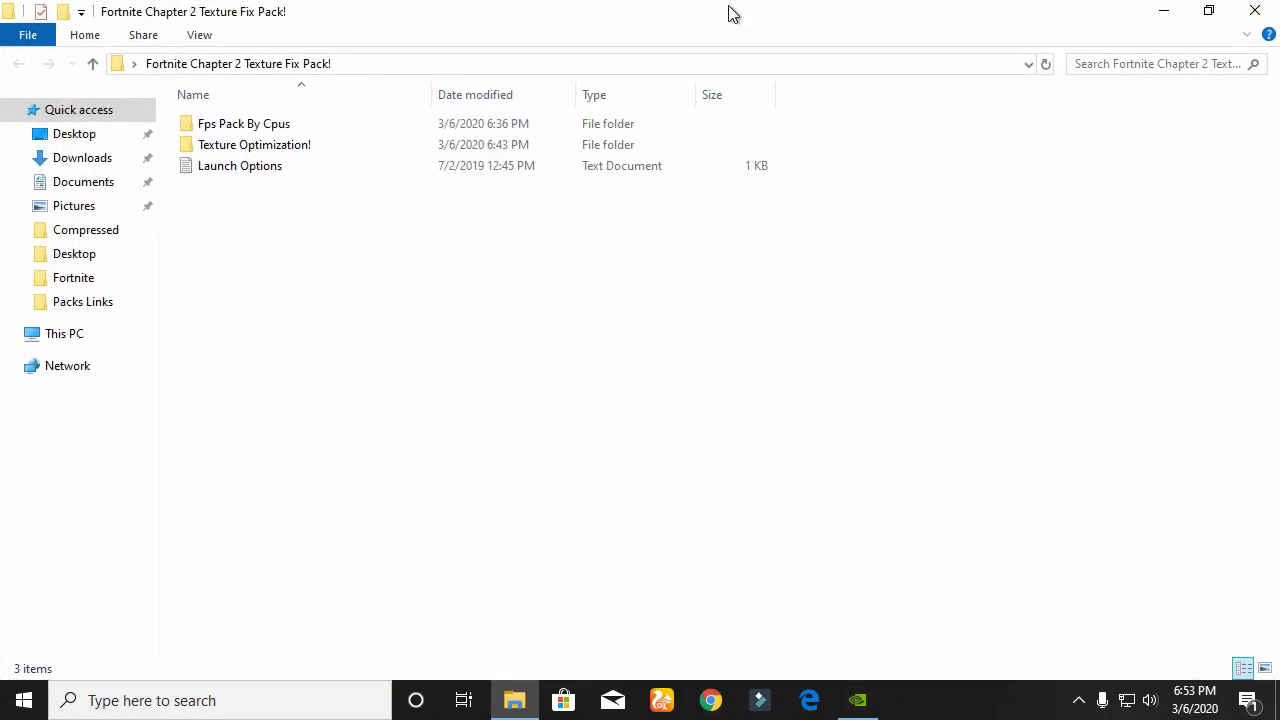
- Open the Medium Config folder inside Fps Pack By Cpus, under CORE i3 Series
double_click(291, 122)
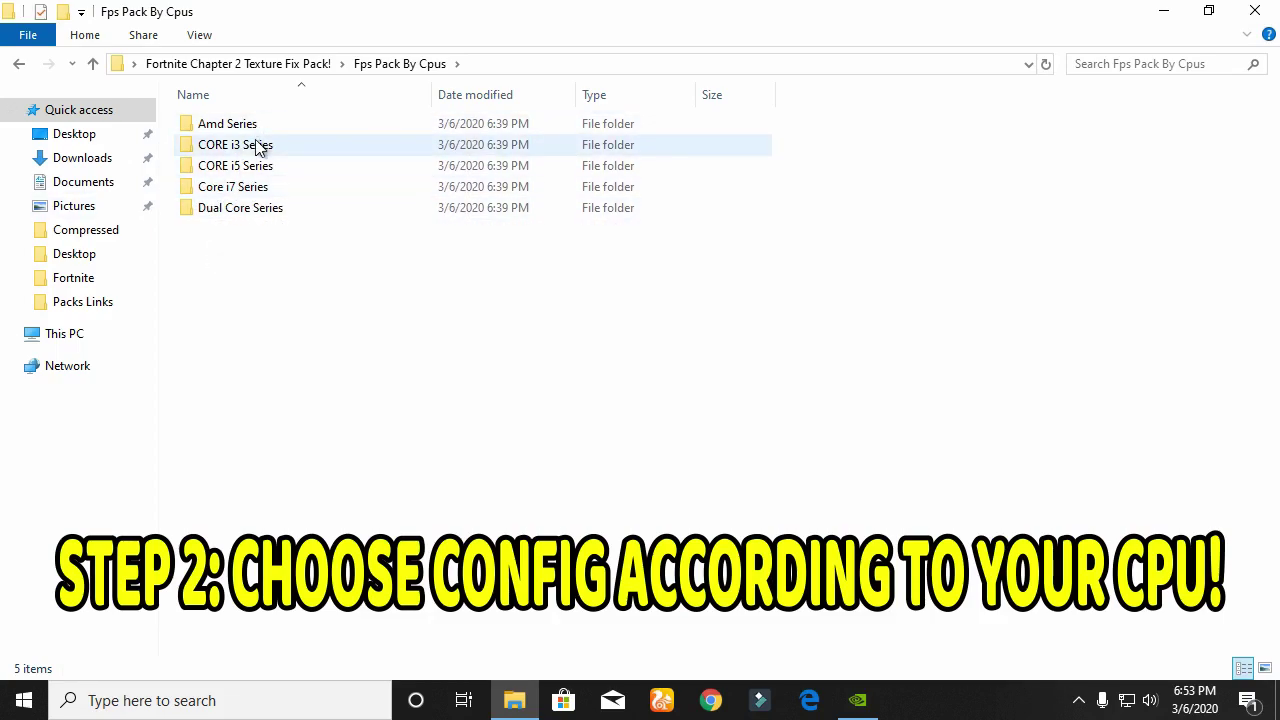
double_click(257, 145)
click(229, 128)
click(238, 146)
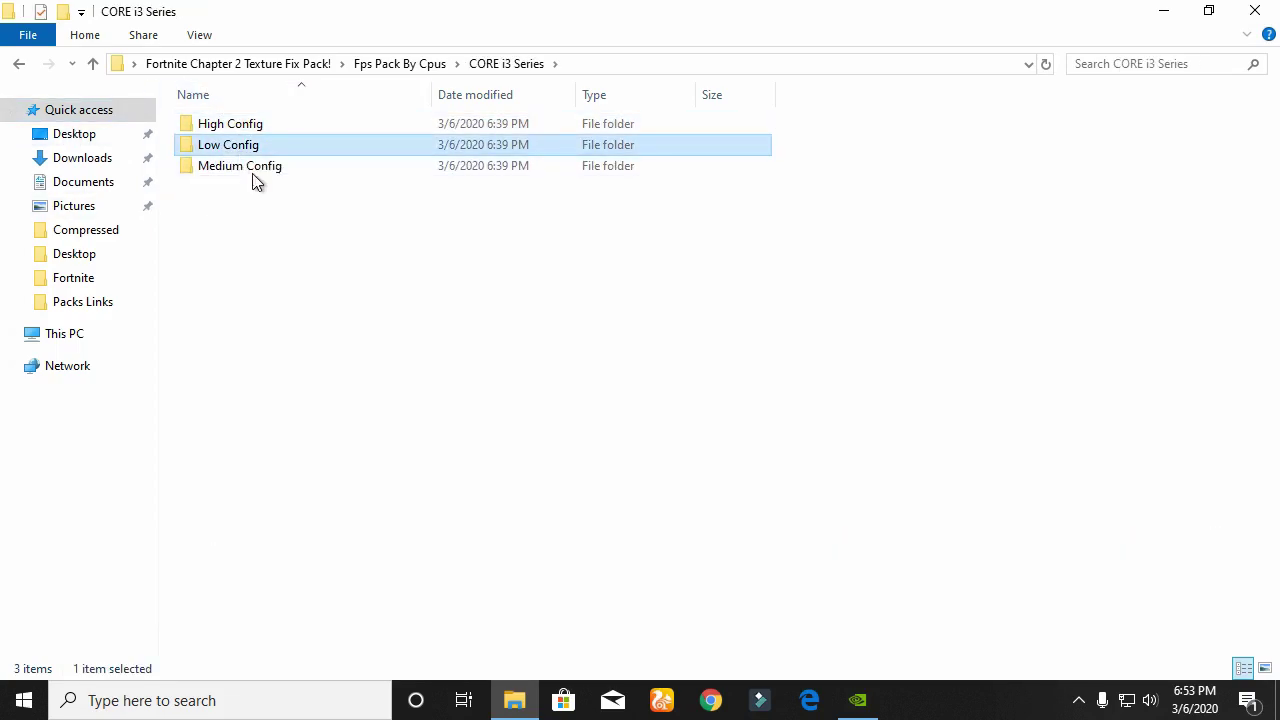
right_click(268, 200)
click(338, 280)
click(282, 166)
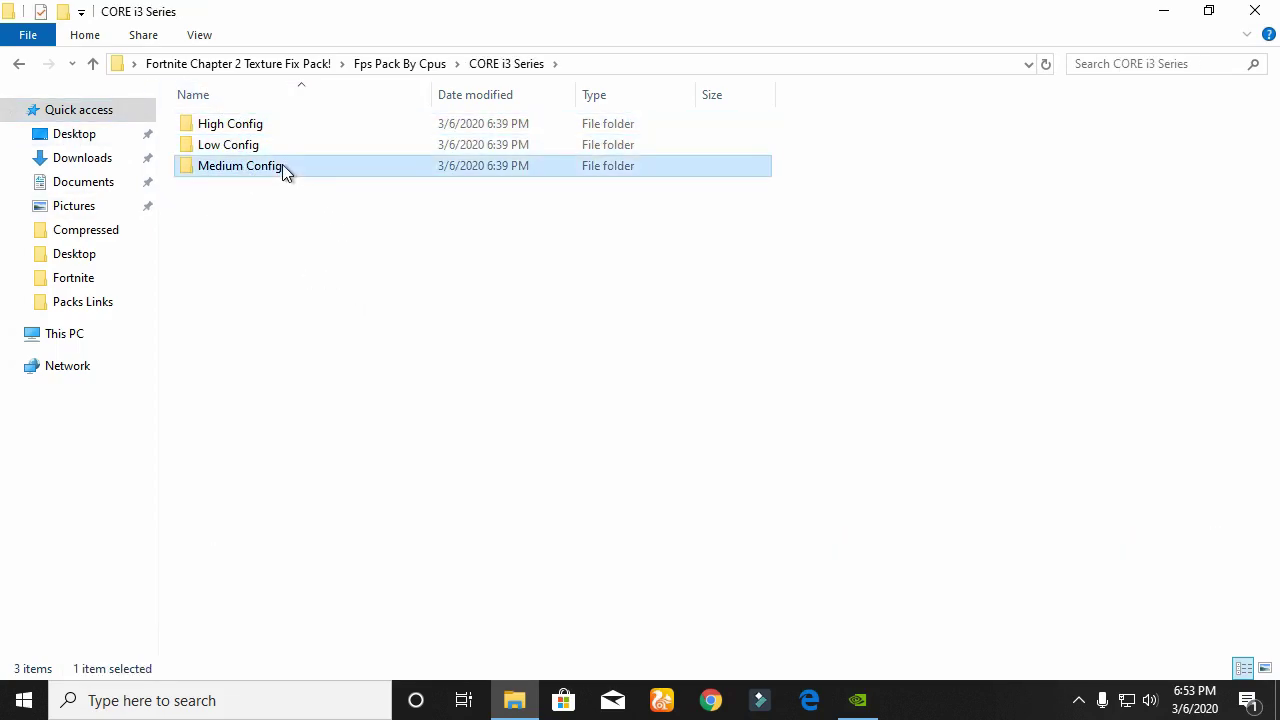
double_click(282, 166)
- Copy the GameUserSettings file from Medium Config and minimize the folder window
right_click(253, 125)
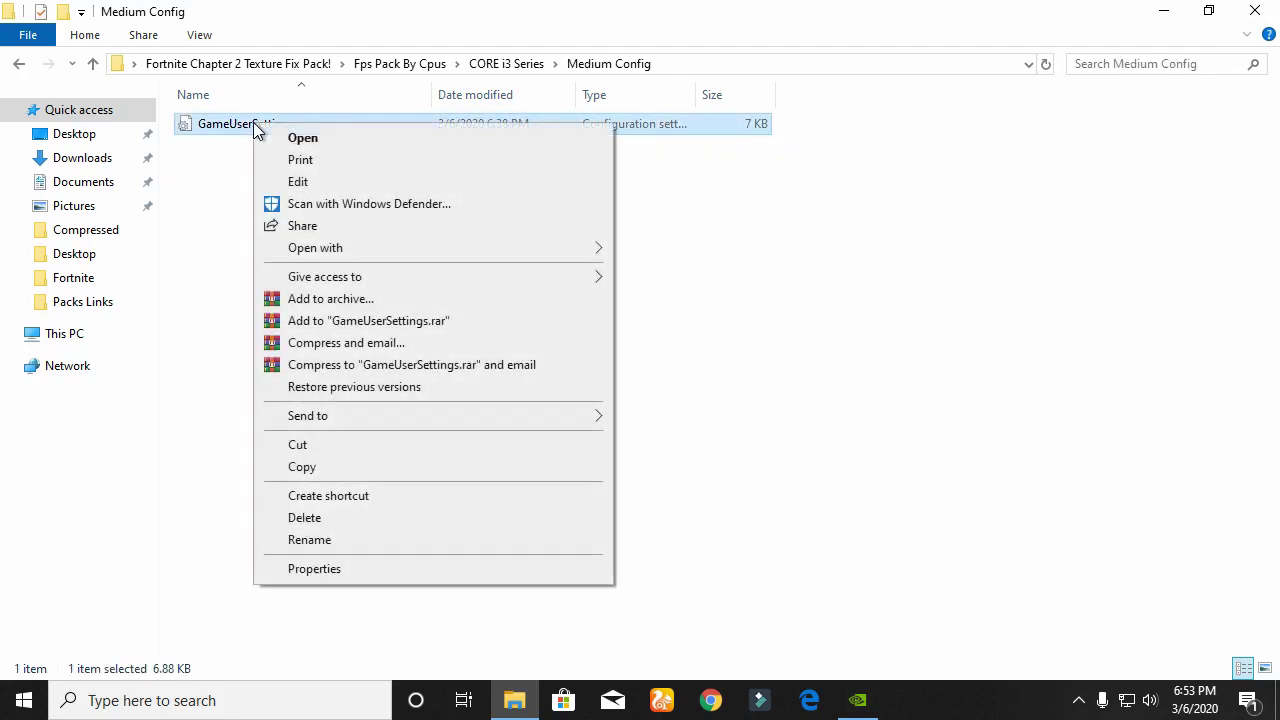
click(362, 468)
click(1163, 10)
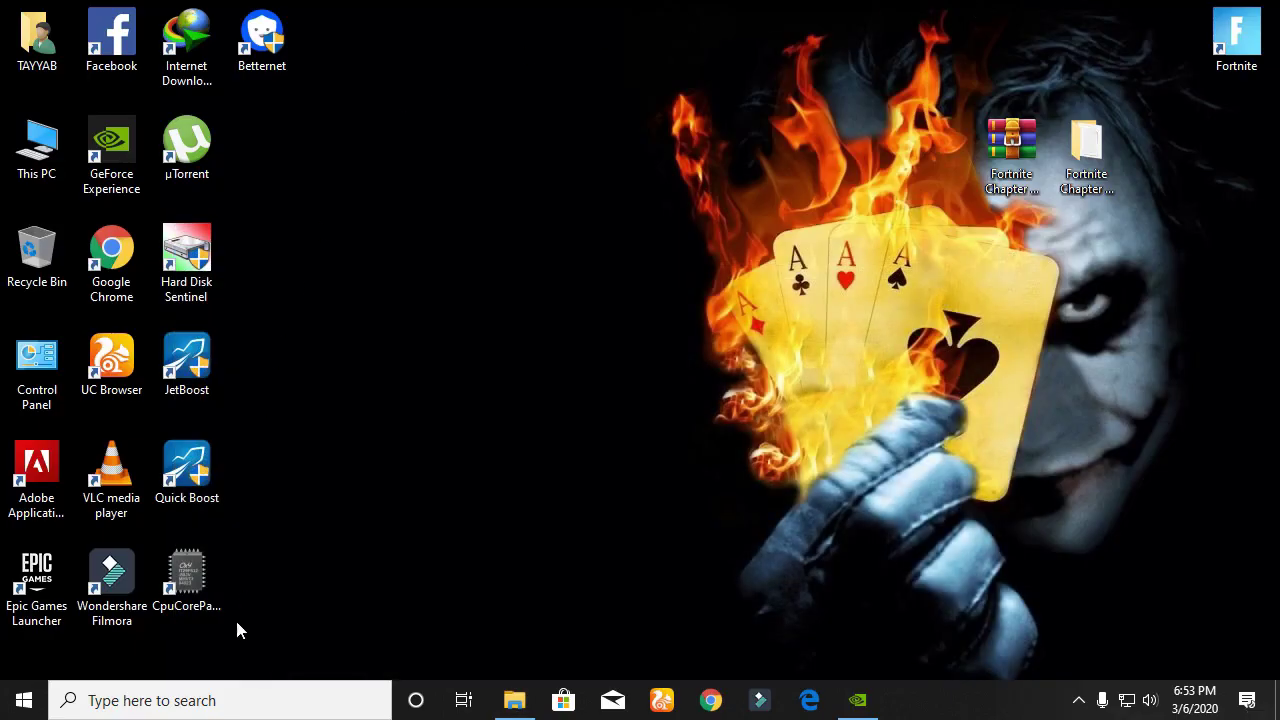
- Open the %appdata% folder through the Run dialog, maximize it and check its hidden items setting
key(super+r)
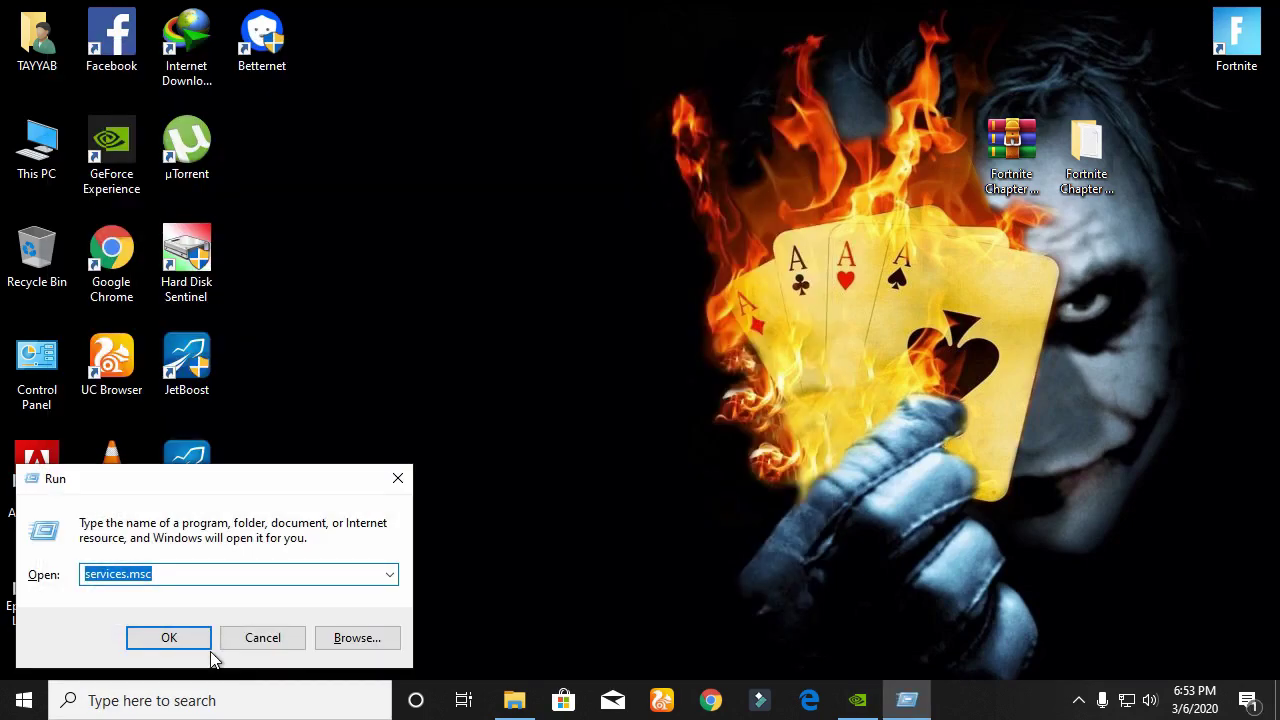
text(%appdata%)
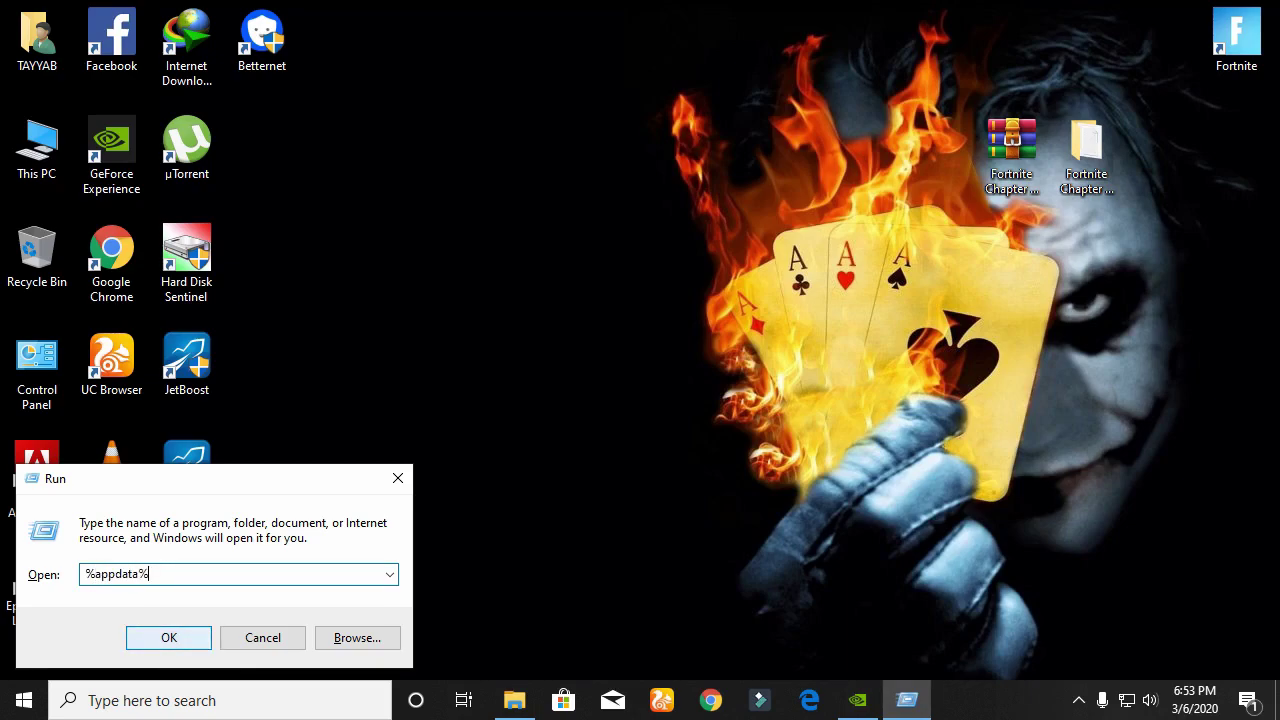
key(Return)
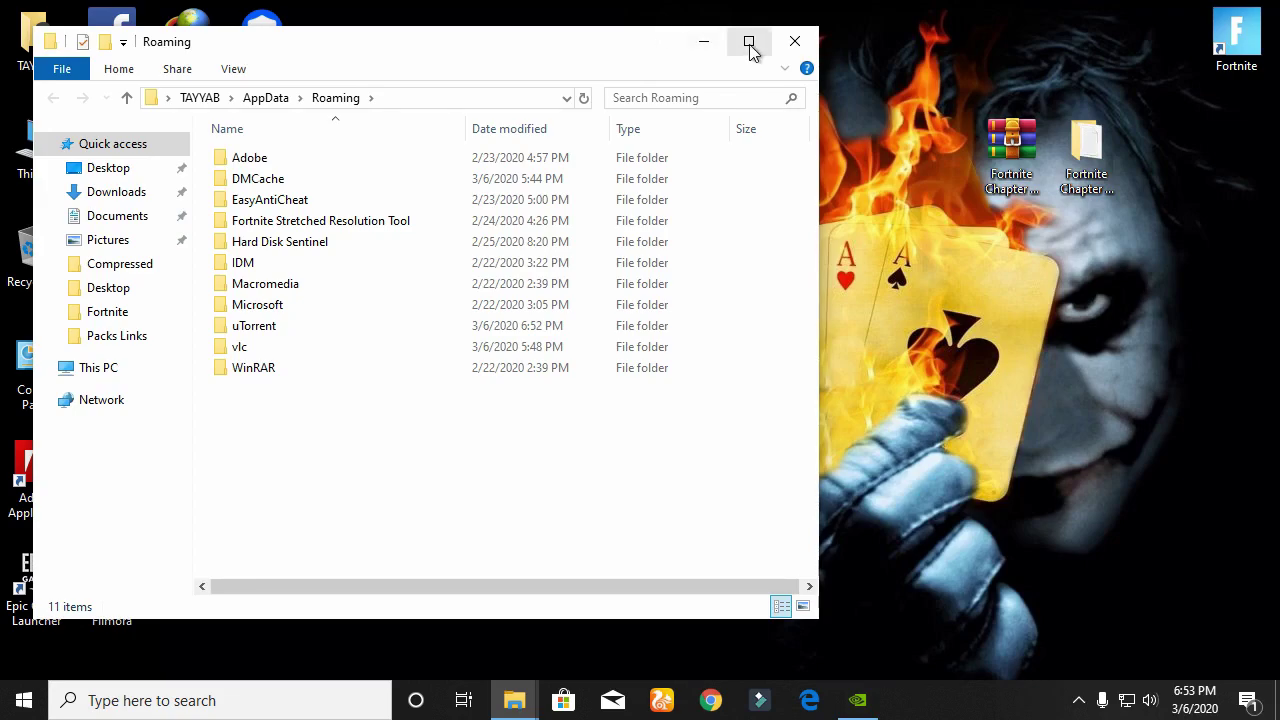
click(749, 42)
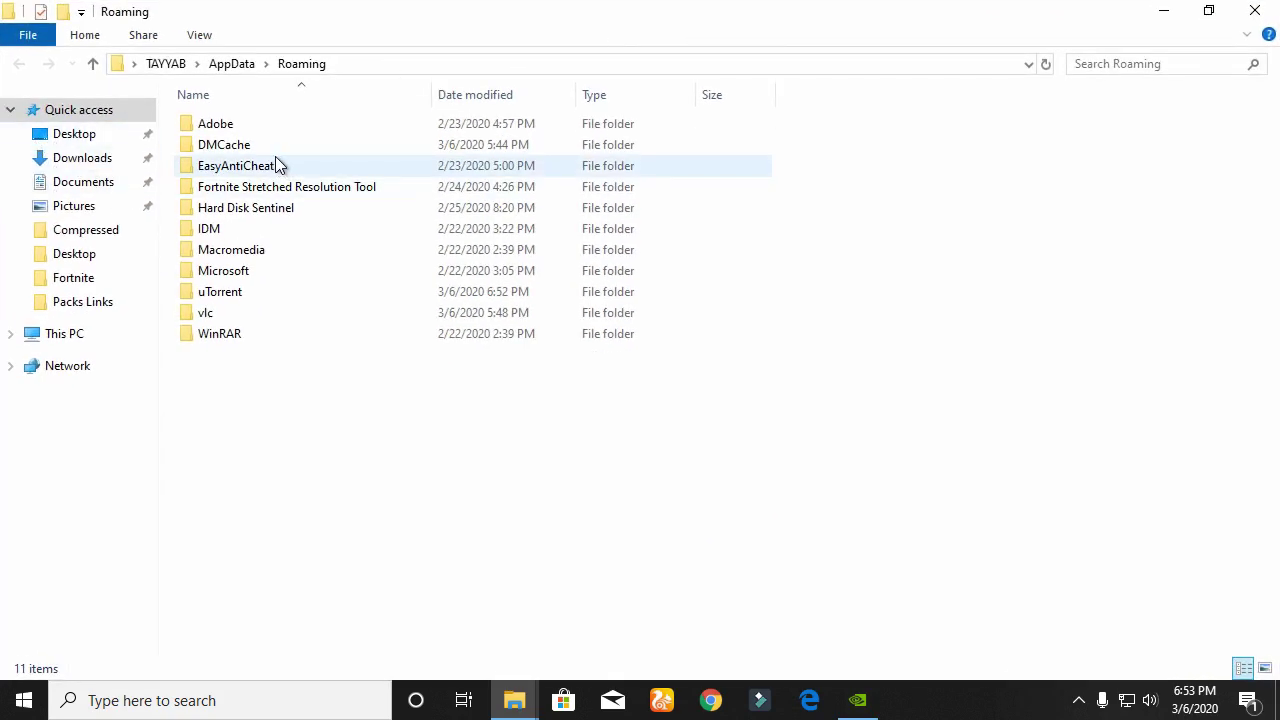
click(204, 37)
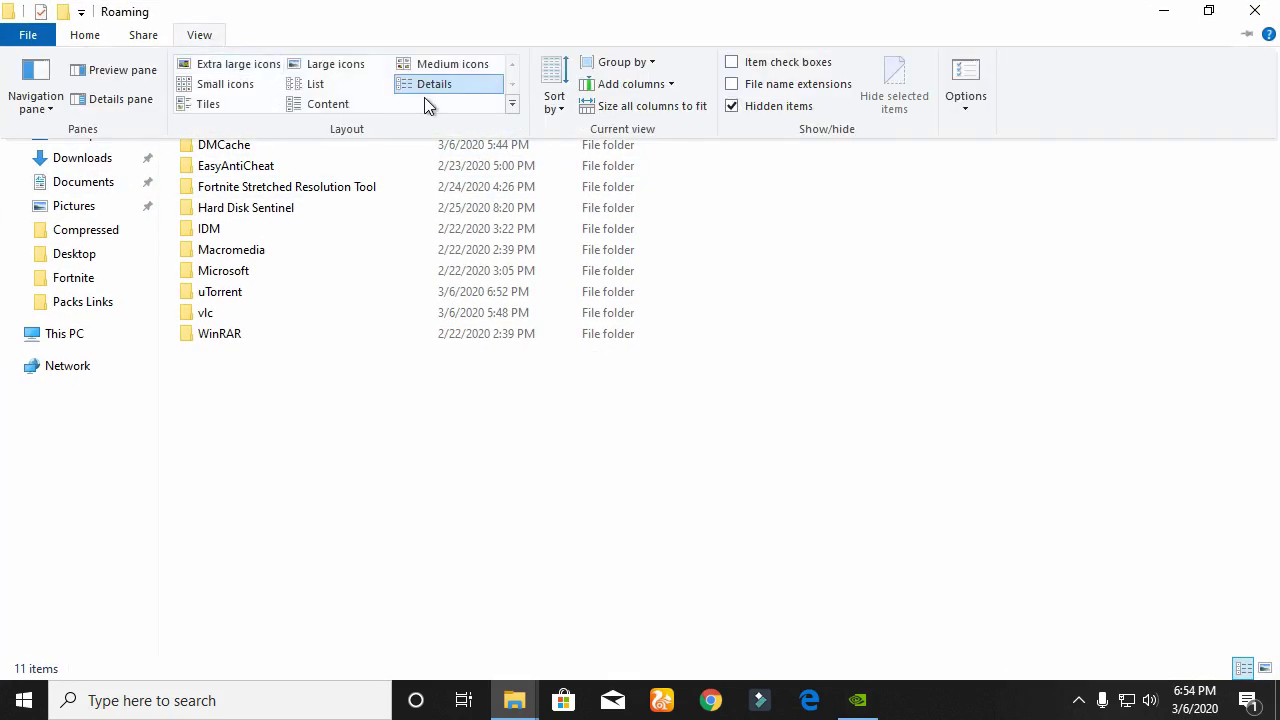
click(188, 38)
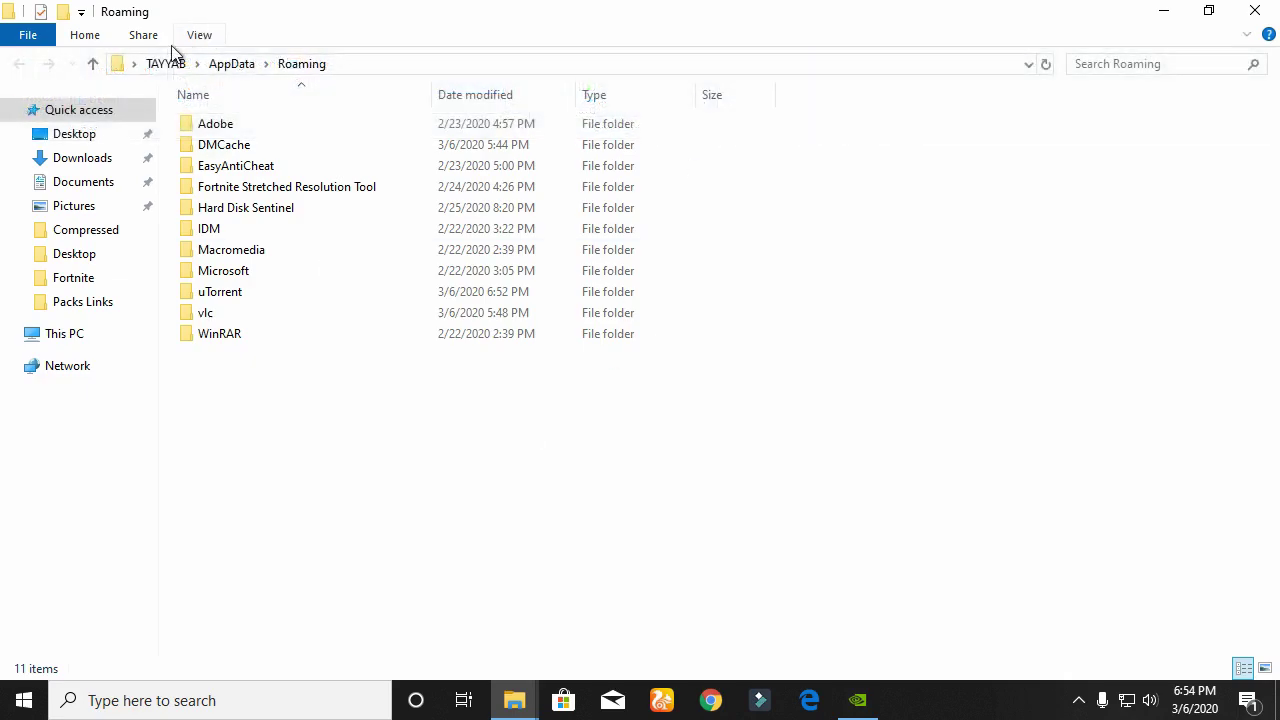
- Go up to AppData and open Local\FortniteGame\Saved\Config\WindowsClient
click(94, 64)
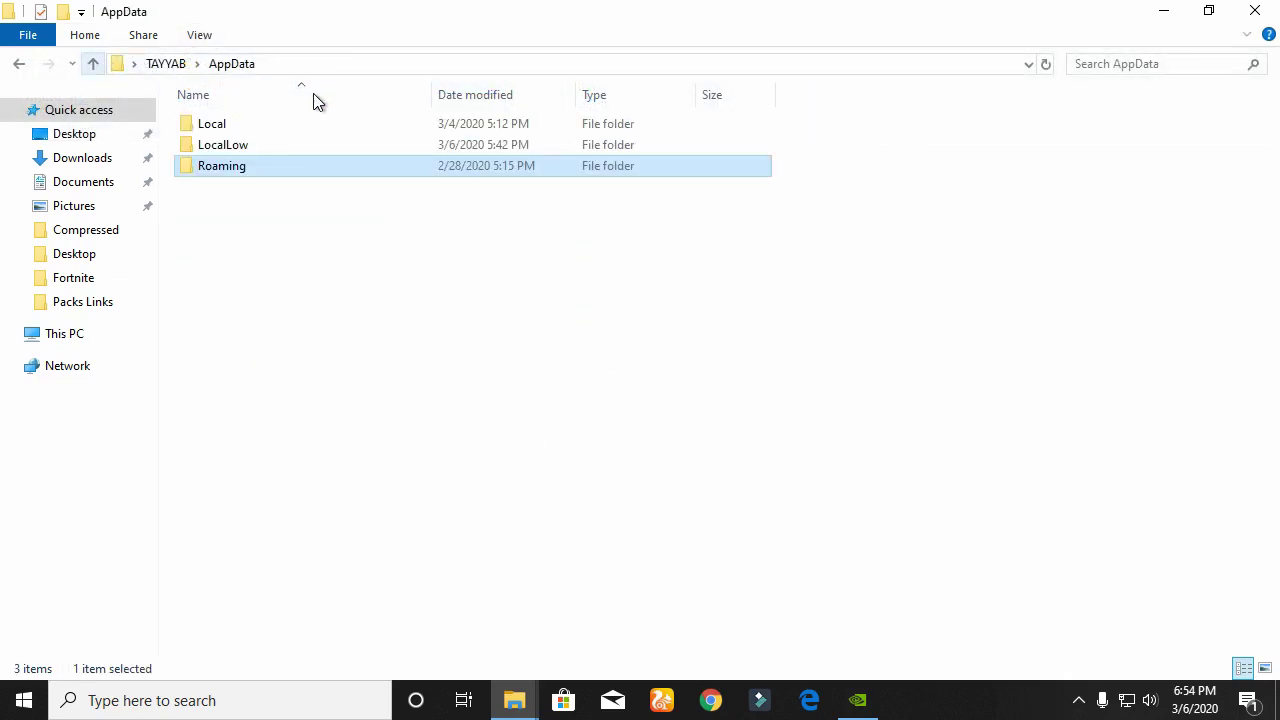
double_click(263, 129)
scroll(322, 273, down, 1)
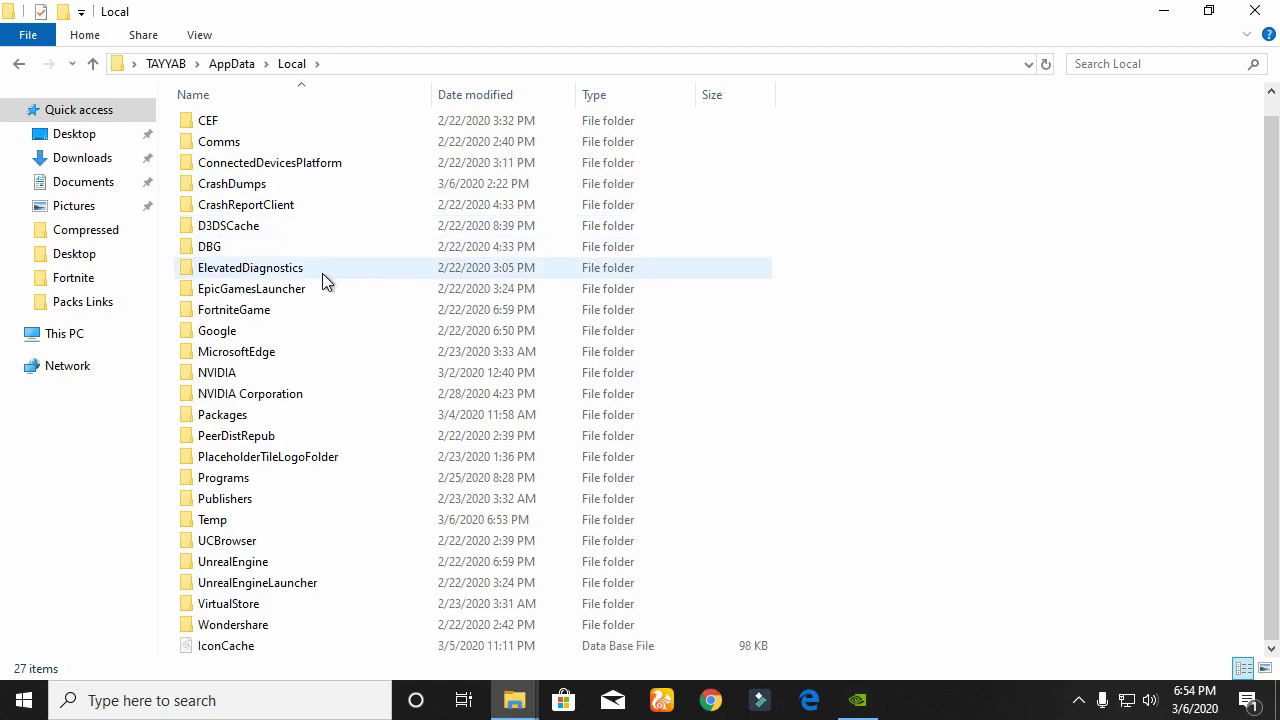
scroll(322, 273, up, 1)
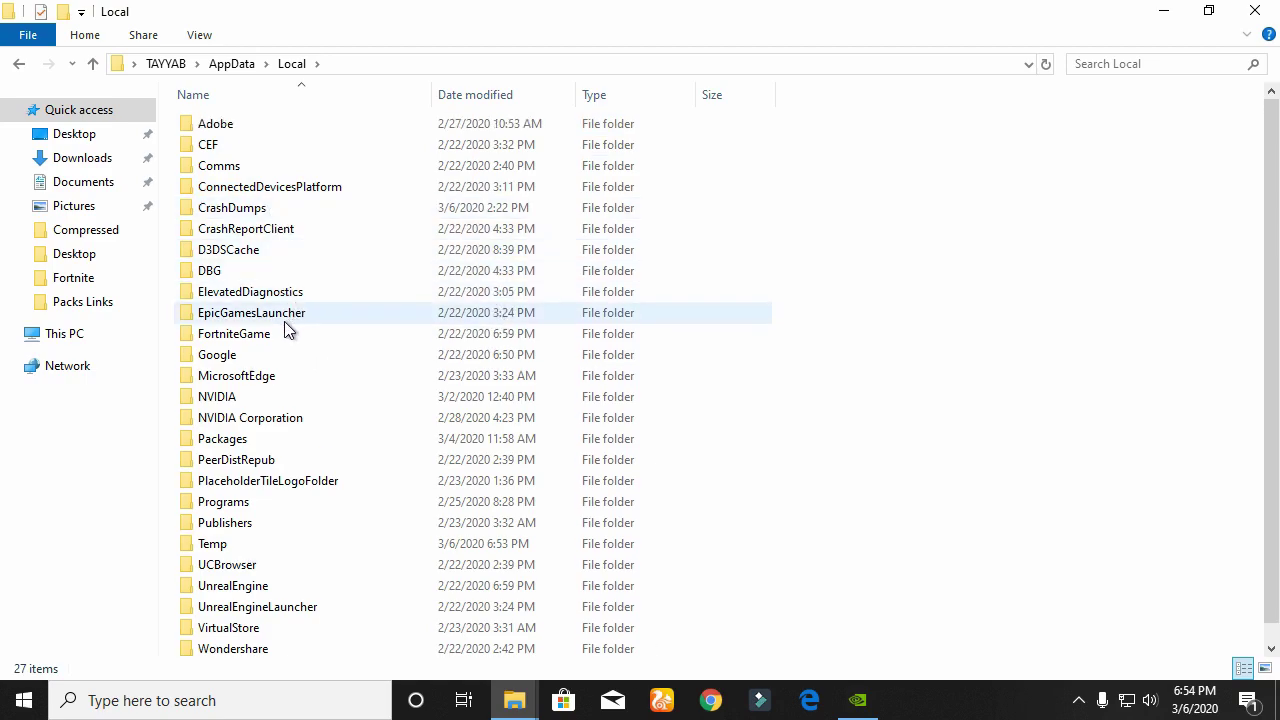
double_click(272, 335)
double_click(224, 133)
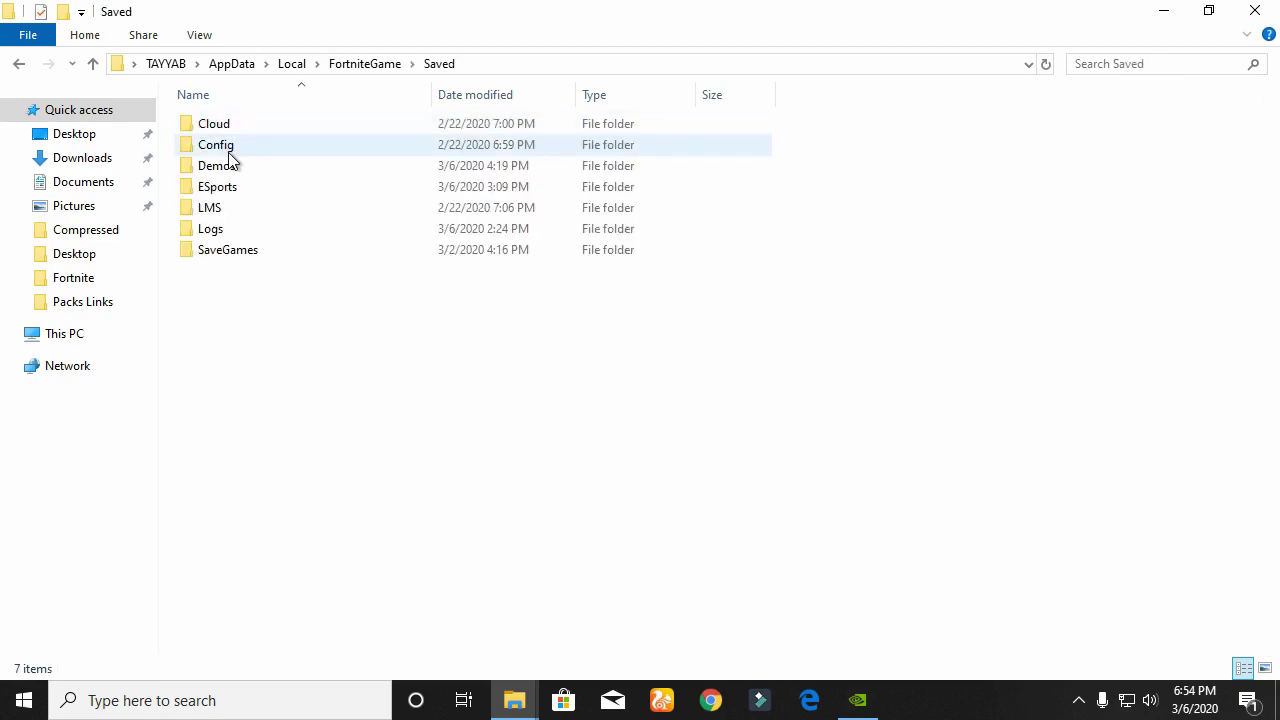
double_click(235, 148)
double_click(237, 145)
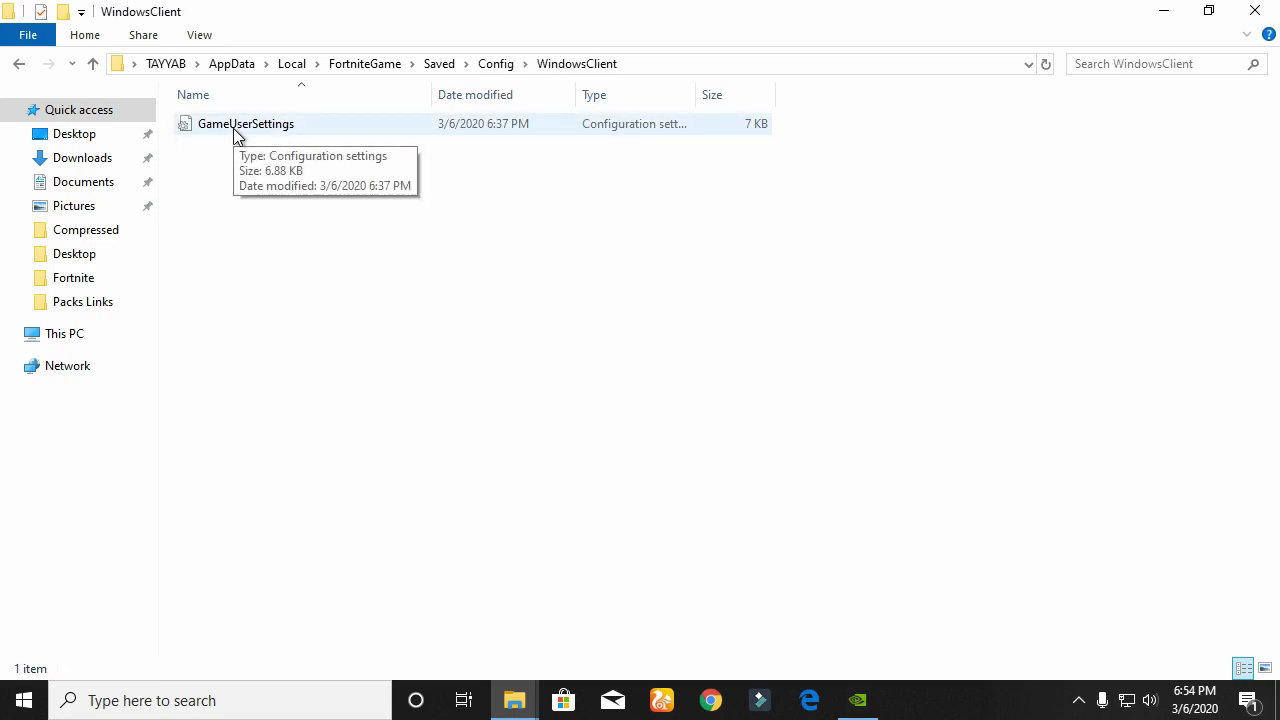
- Paste the copied GameUserSettings file into WindowsClient, replacing the existing file
click(237, 130)
right_click(270, 206)
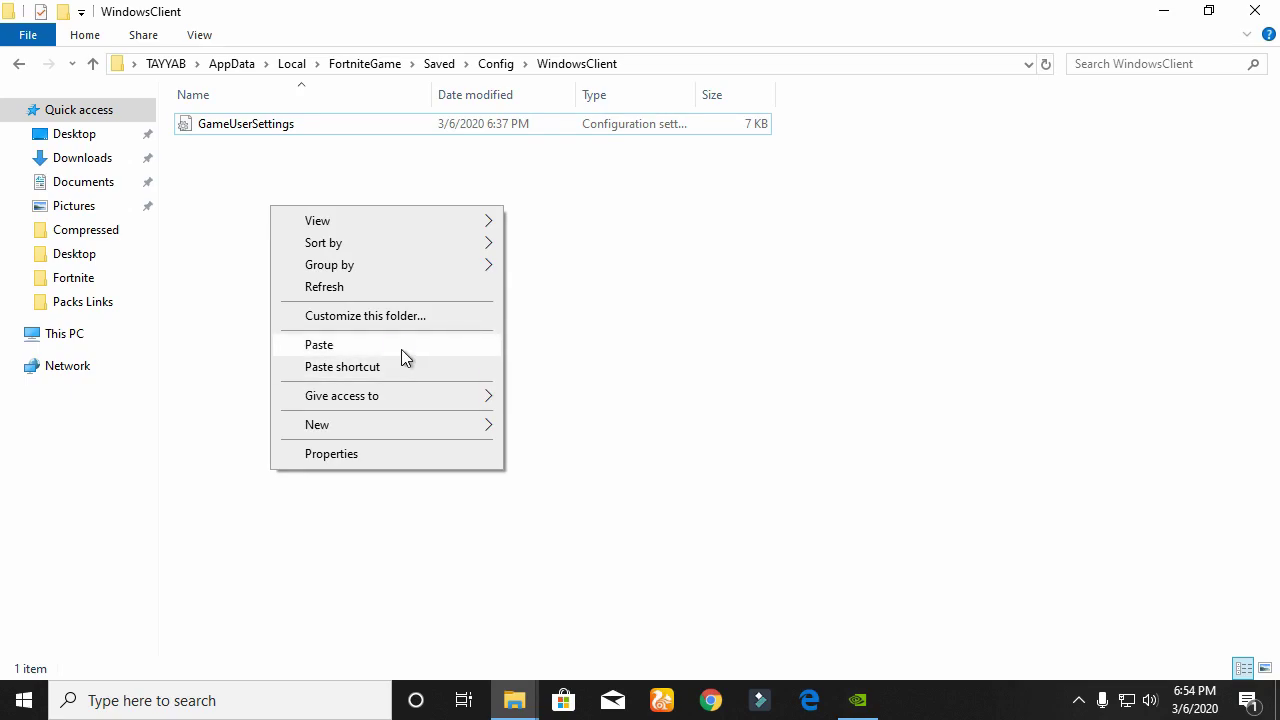
click(401, 347)
click(586, 205)
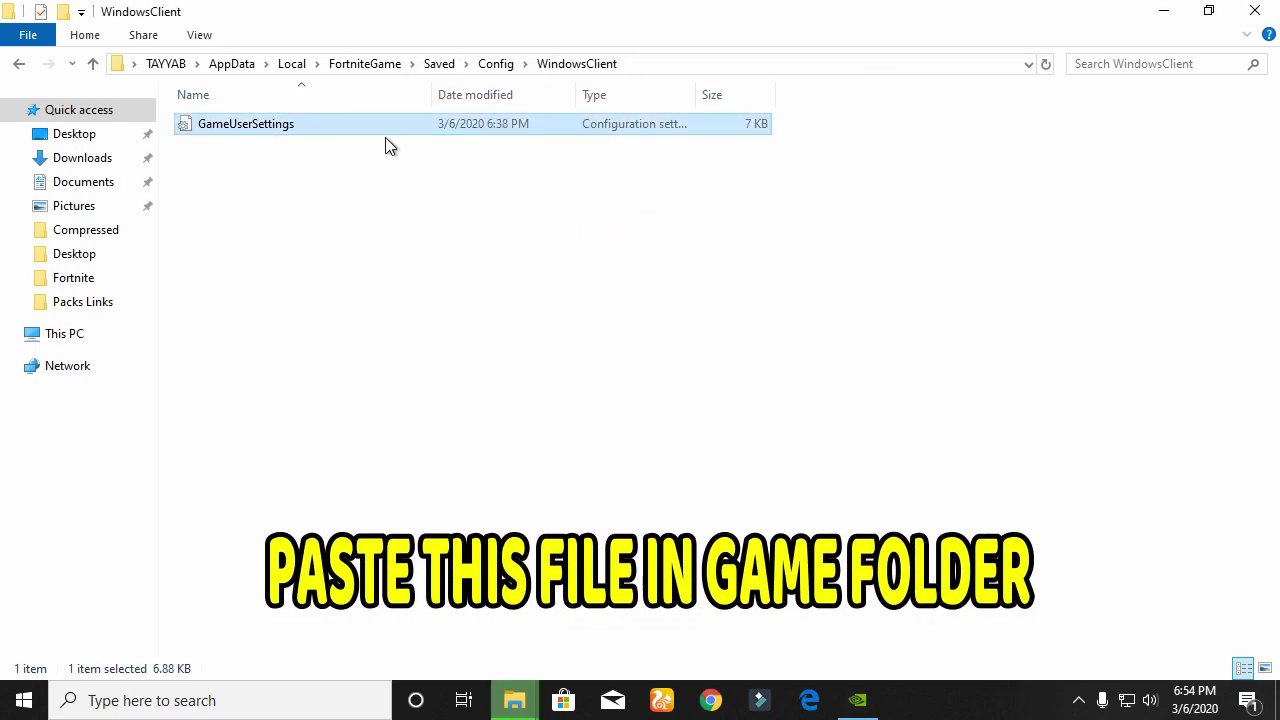
- Open the pasted GameUserSettings file for editing in a maximized Notepad window
right_click(263, 133)
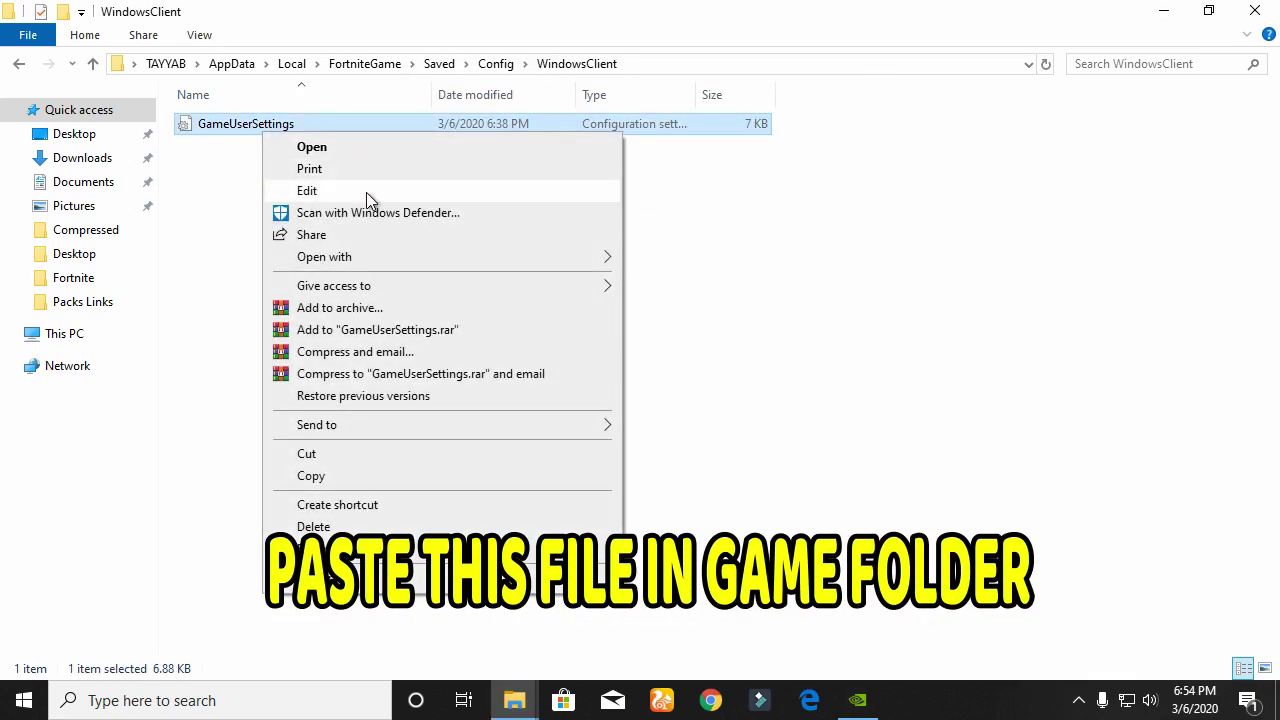
click(366, 191)
click(1114, 62)
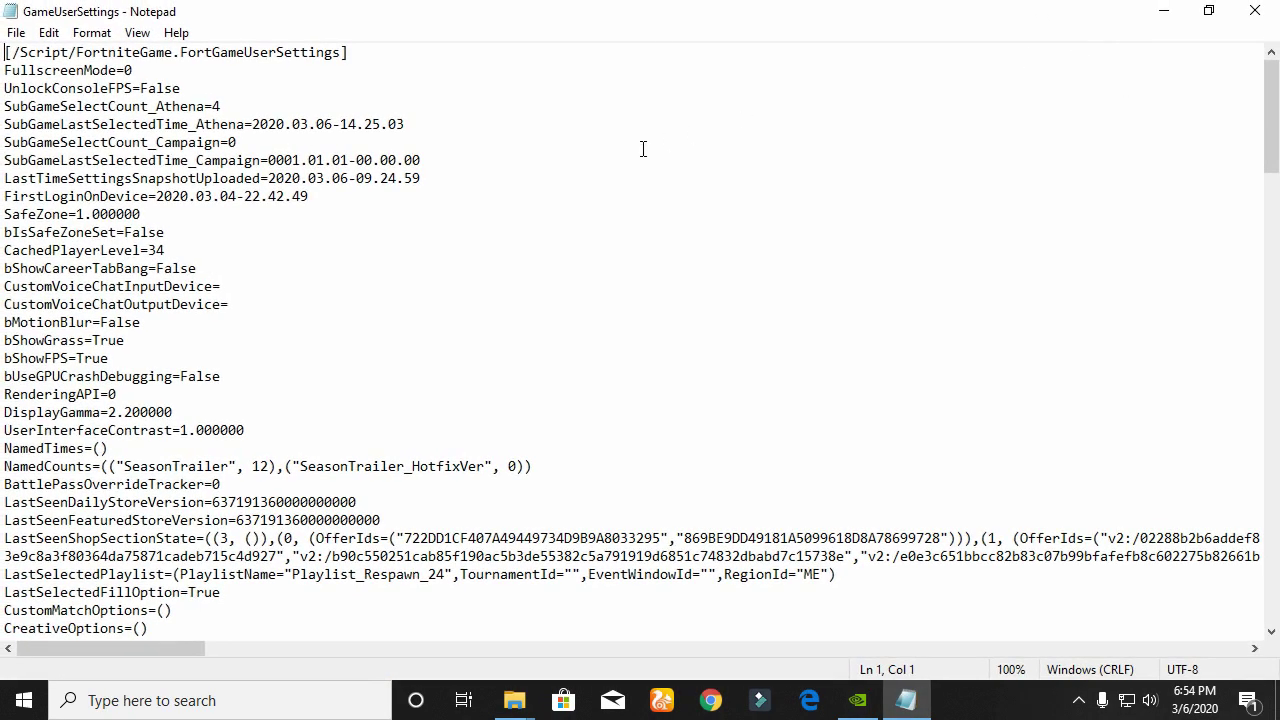
- Set sg.FoliageQuality and sg.ShadingQuality to 0 under ScalabilityGroups, then close the file with the changes saved
scroll(667, 94, down, 20)
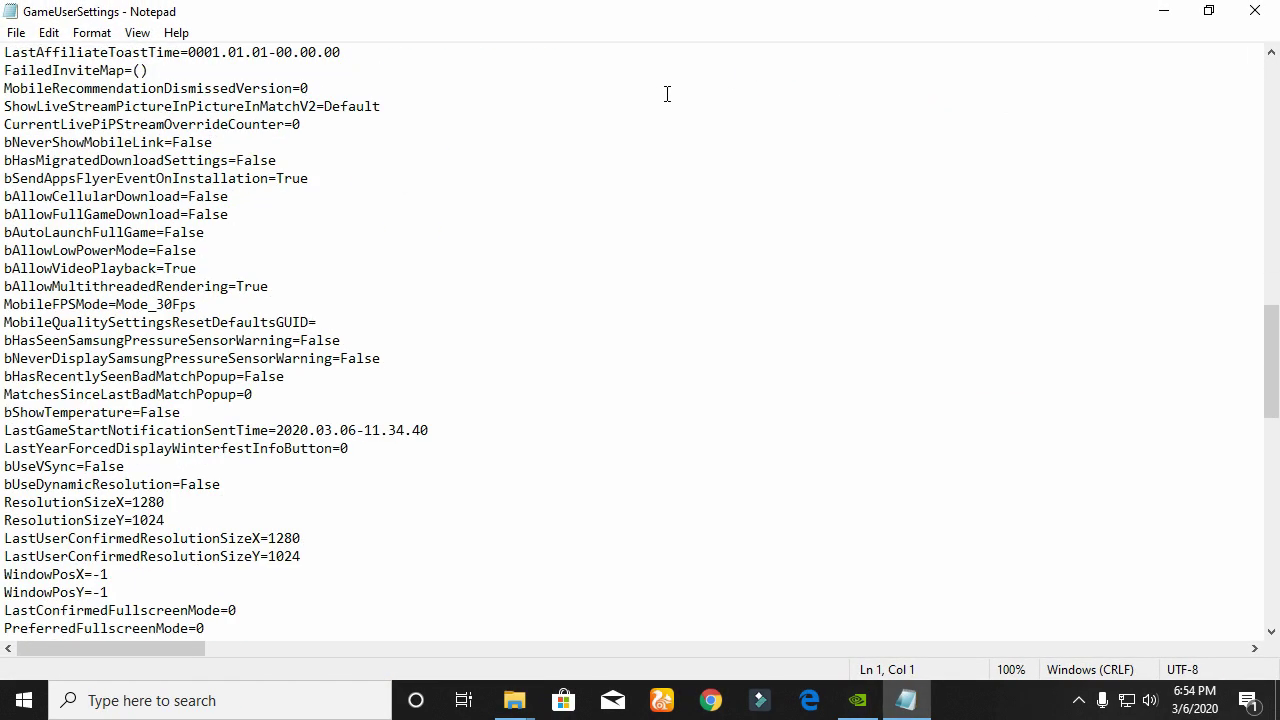
scroll(667, 94, down, 11)
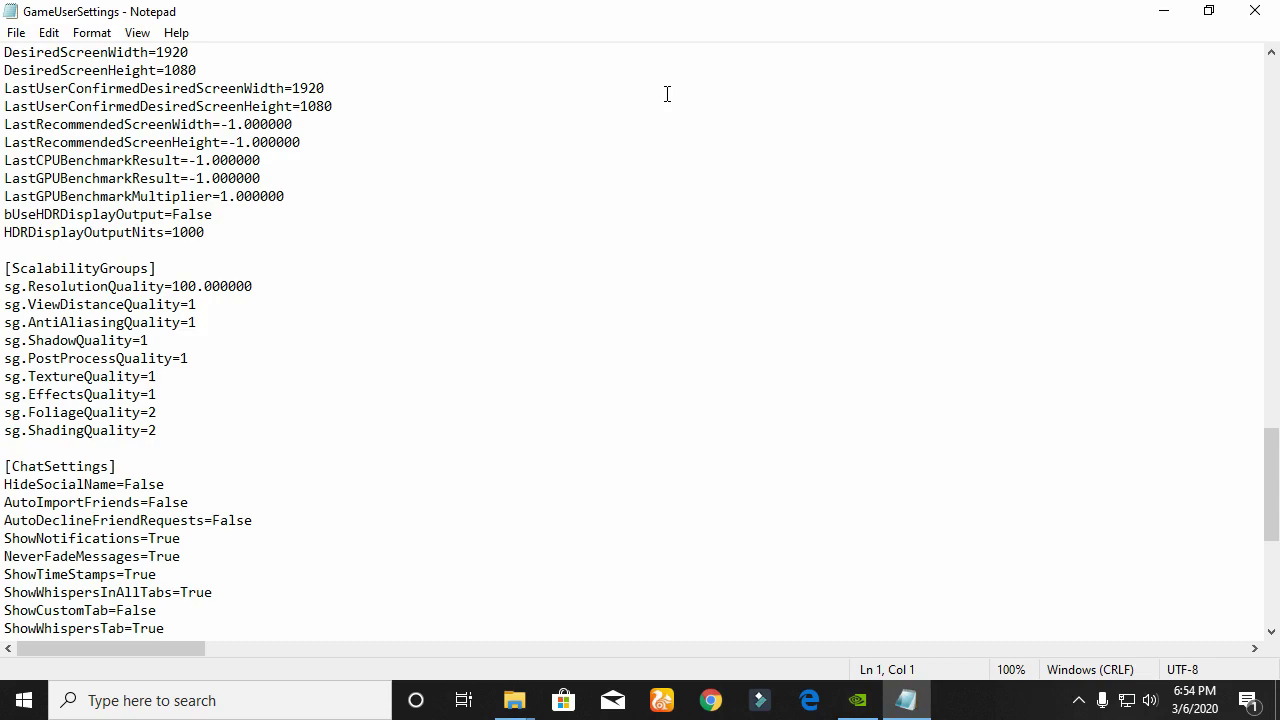
click(246, 302)
drag(176, 430, 2, 405)
click(188, 416)
key(BackSpace)
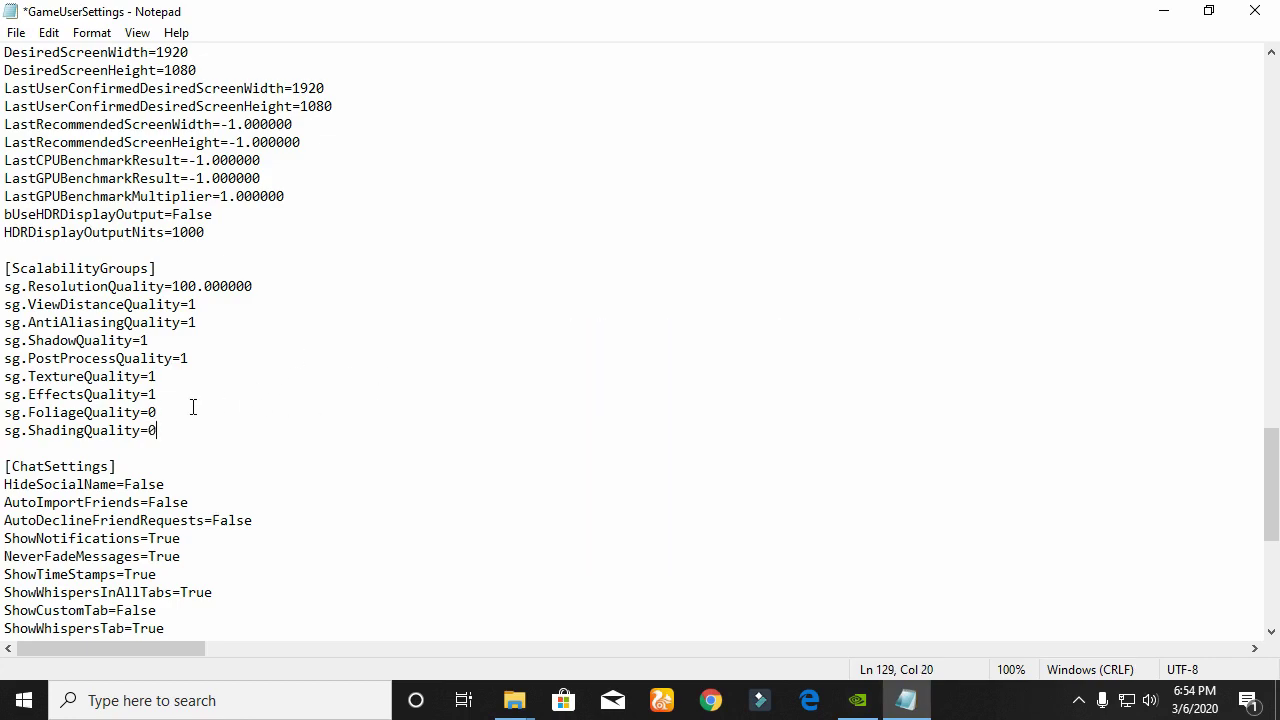
drag(157, 430, 2, 412)
click(273, 427)
click(1254, 11)
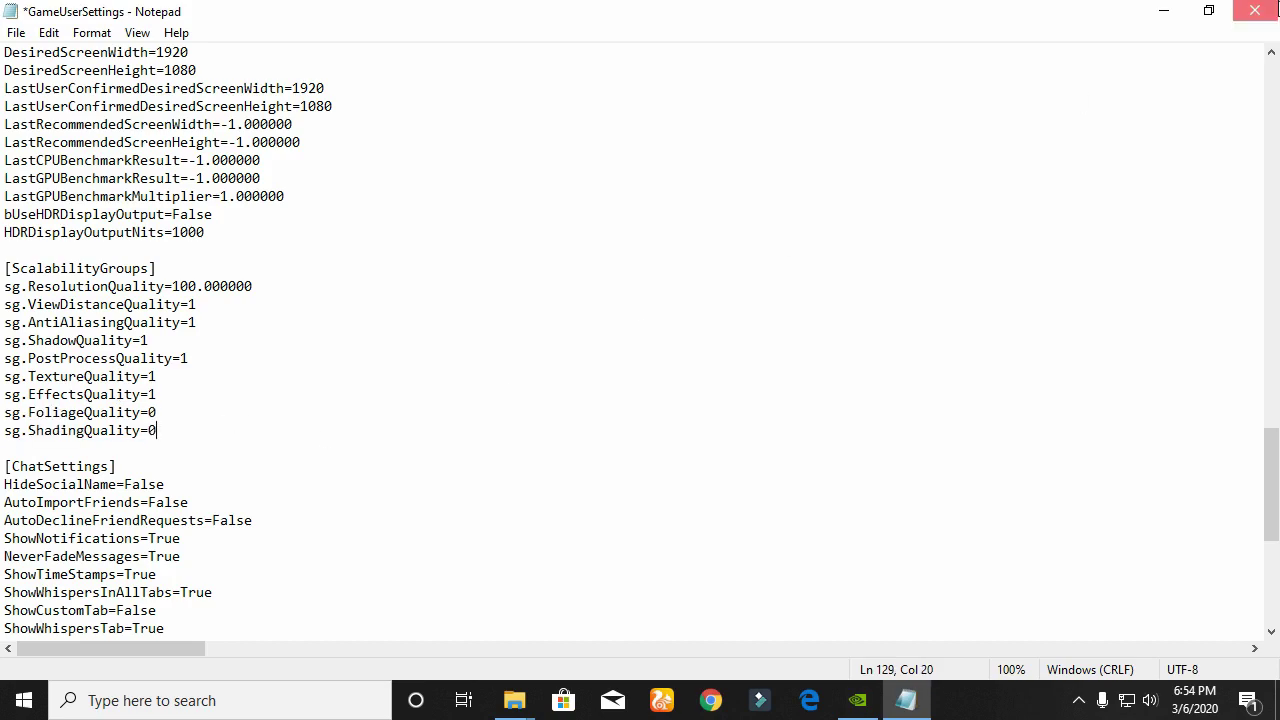
click(585, 365)
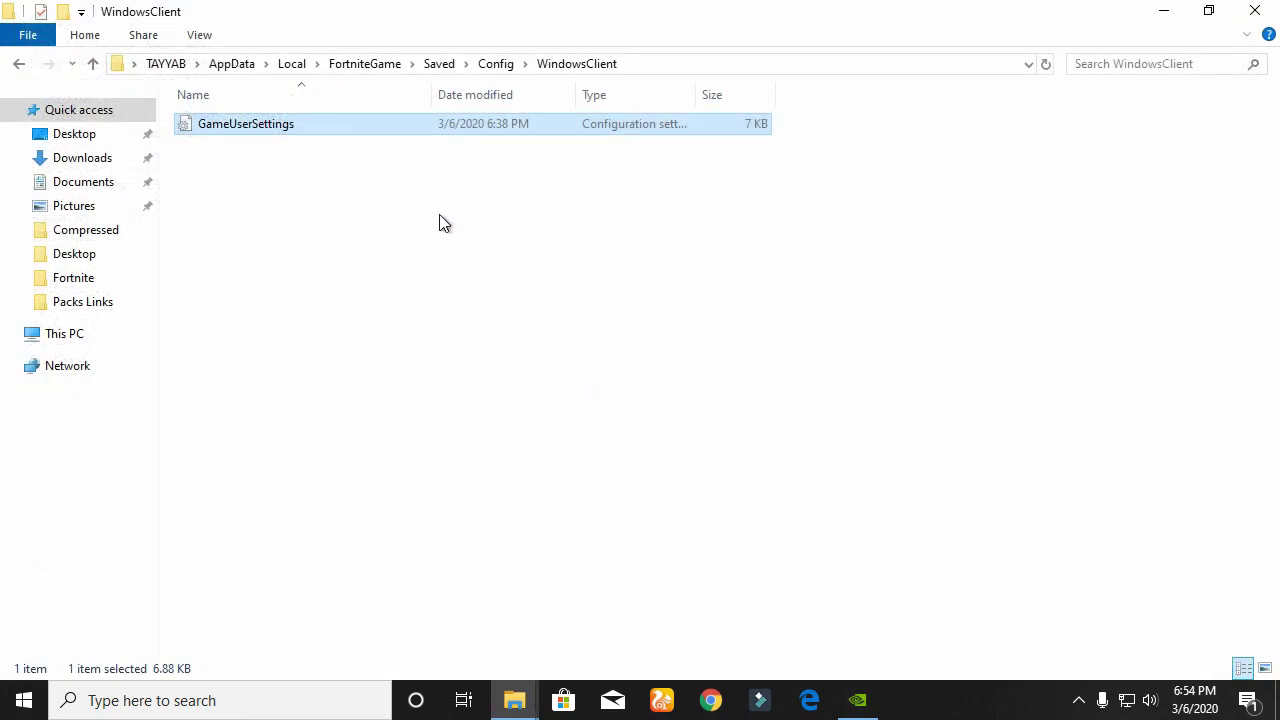
- Make the GameUserSettings file read-only in its properties and close the WindowsClient folder
right_click(285, 131)
click(433, 579)
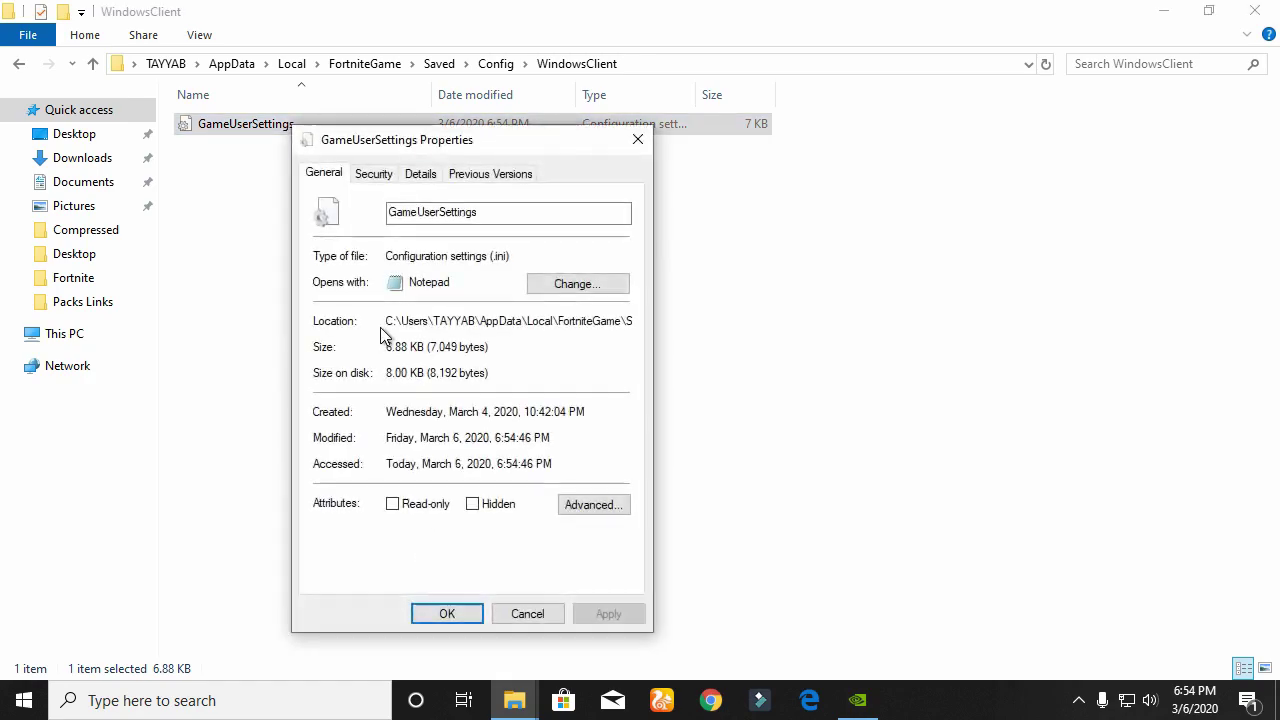
click(609, 614)
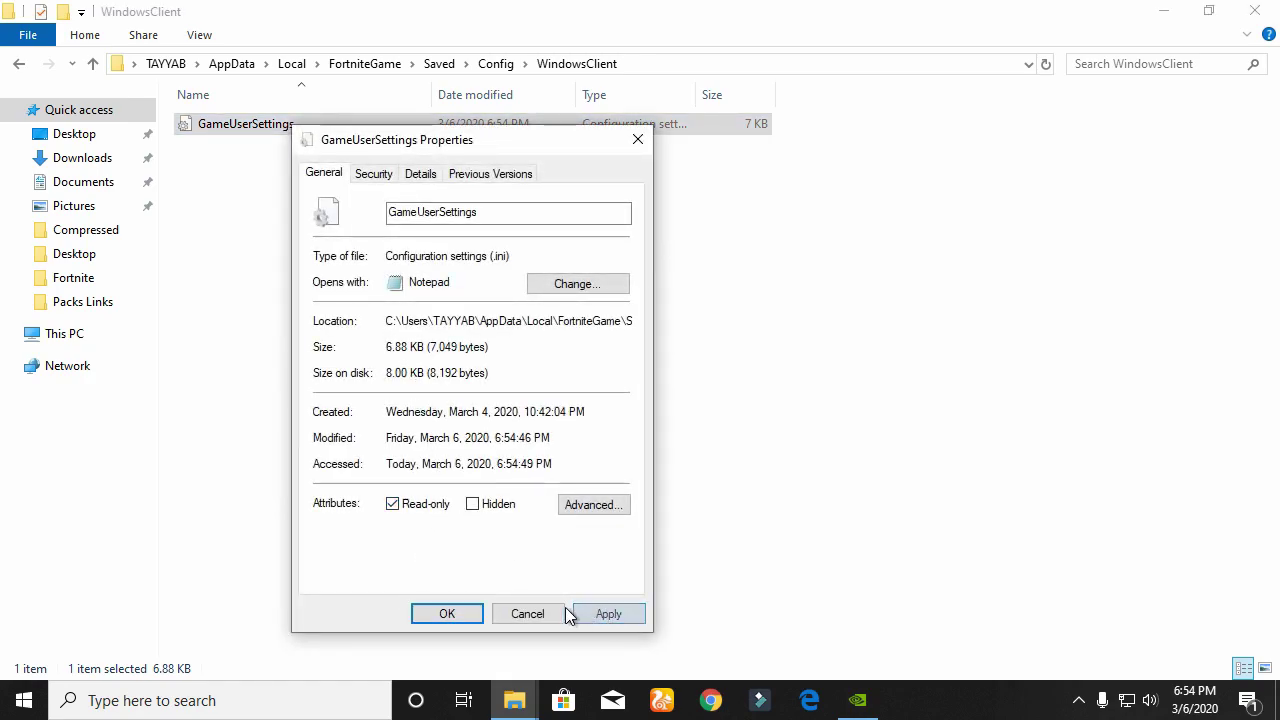
click(449, 614)
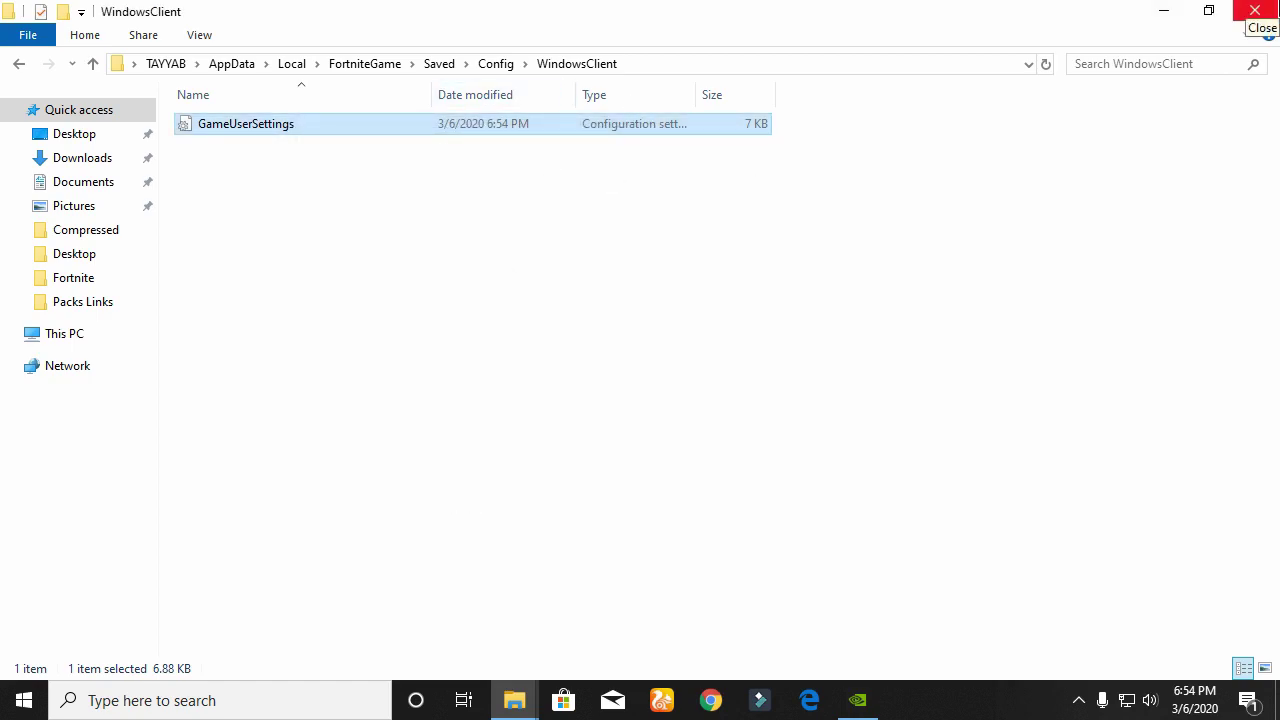
click(1254, 10)
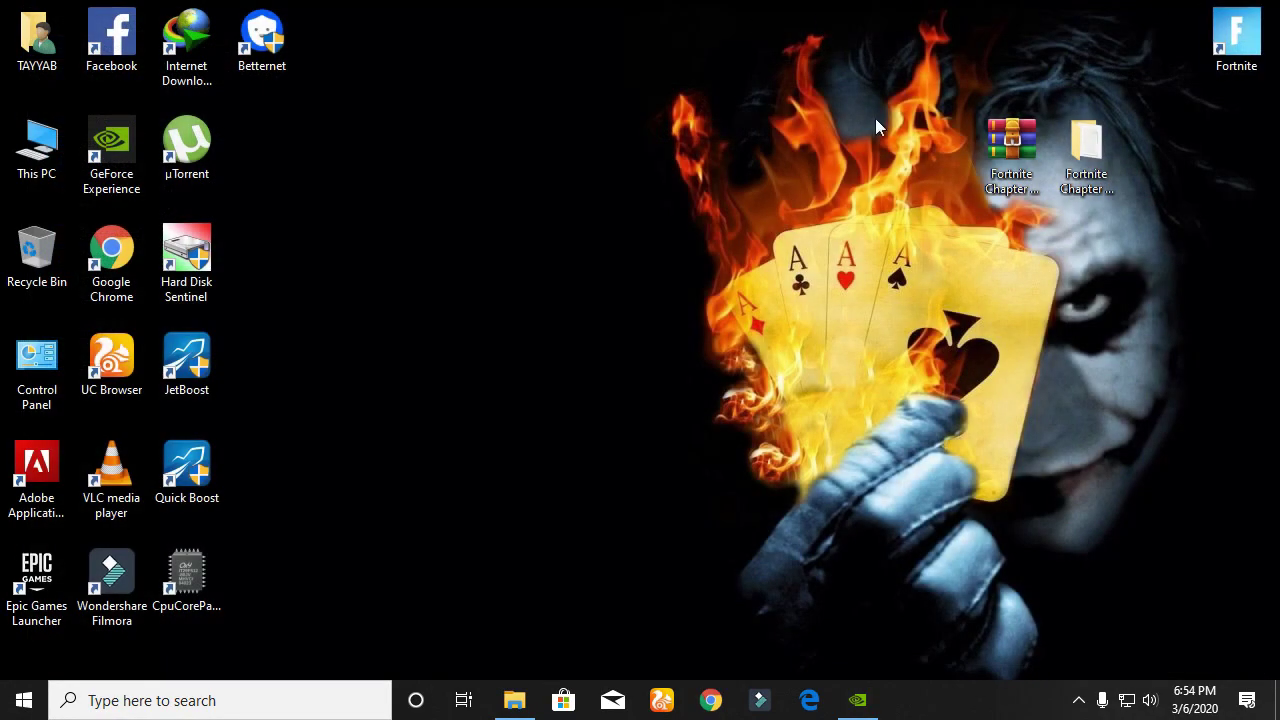
- Move the Texture Fix Pack folder toward the middle of the desktop and open its Texture Optimization!\ISLC subfolder
drag(1091, 130, 869, 220)
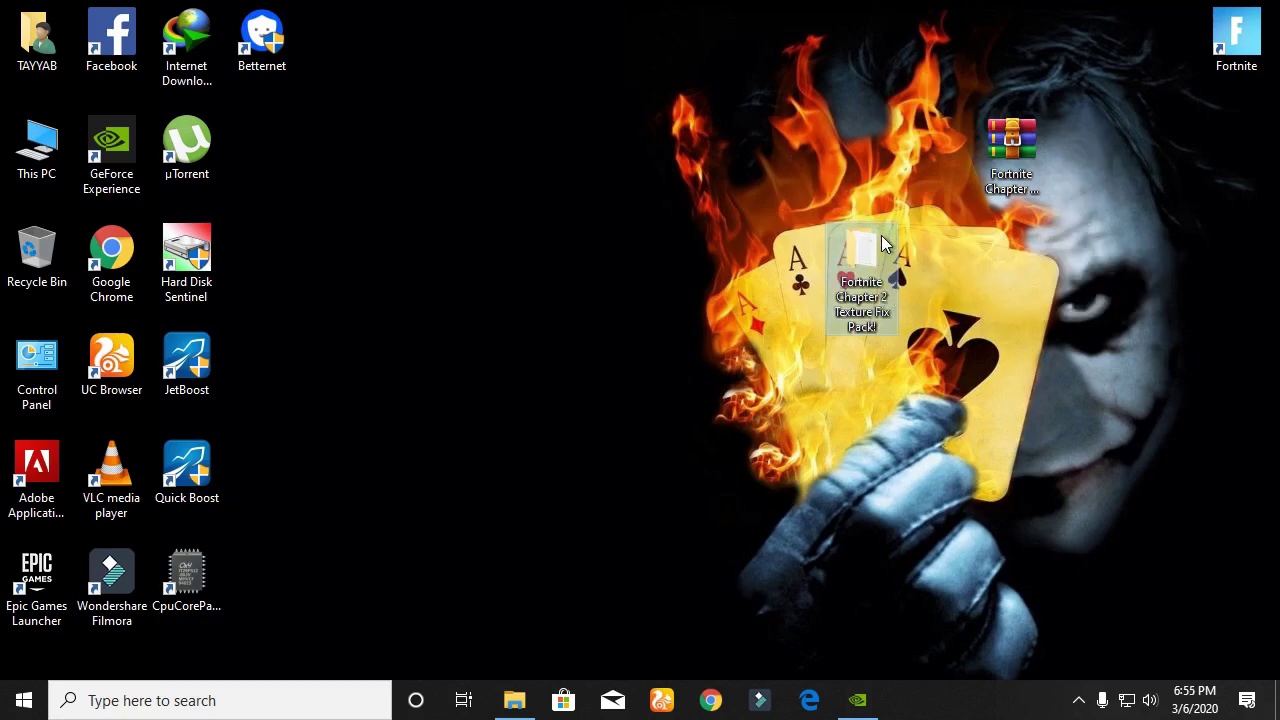
double_click(881, 235)
double_click(226, 155)
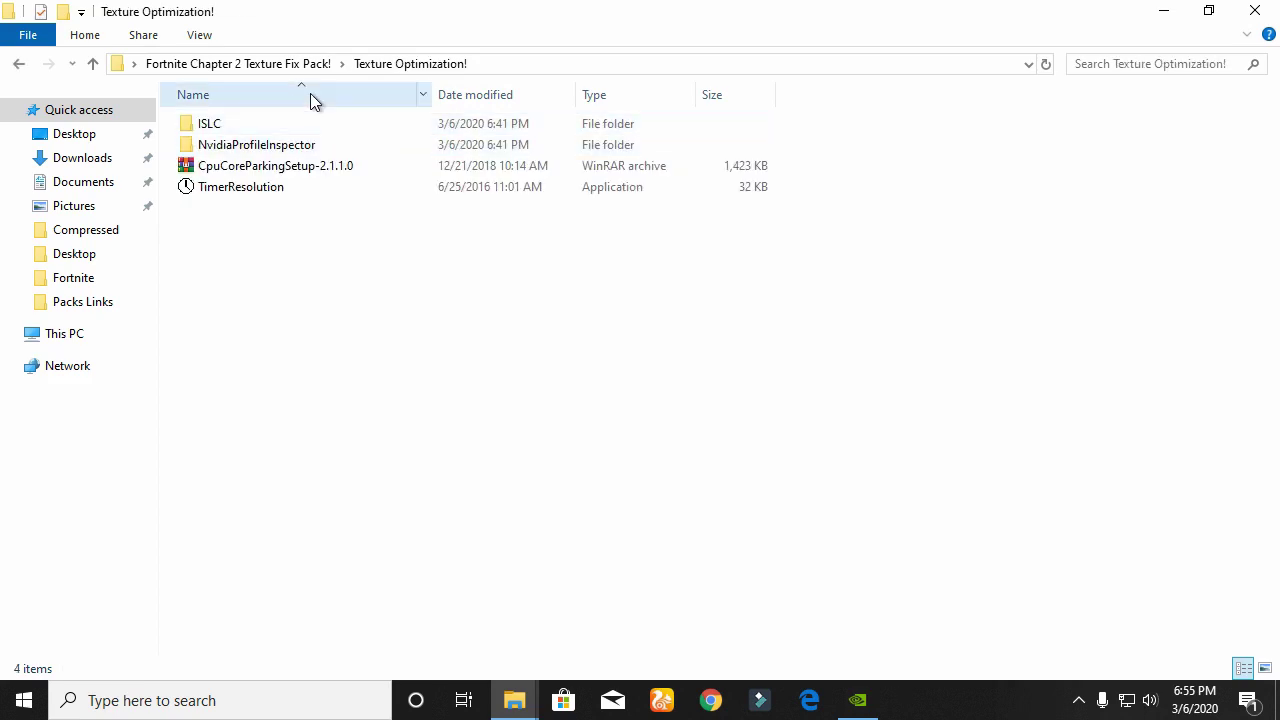
right_click(211, 126)
click(273, 142)
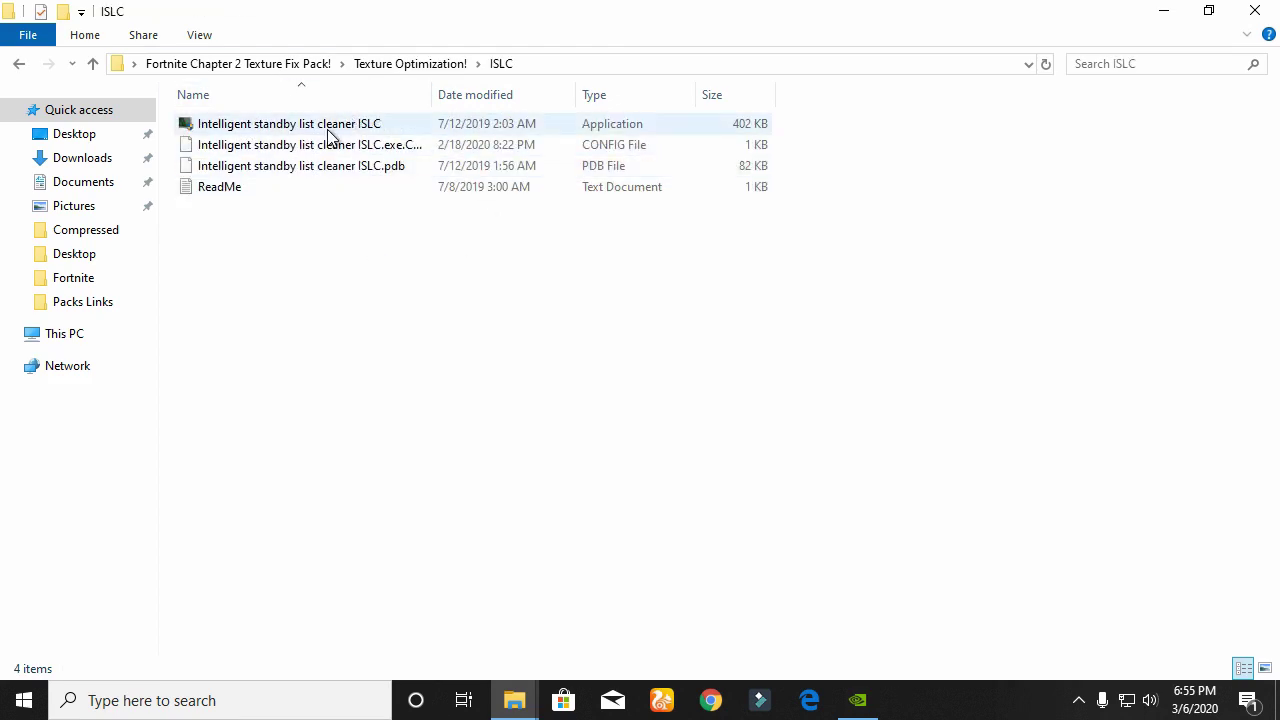
- Run Intelligent standby list cleaner ISLC as administrator, bring up its window from the system tray and move it toward the middle
right_click(327, 130)
click(420, 166)
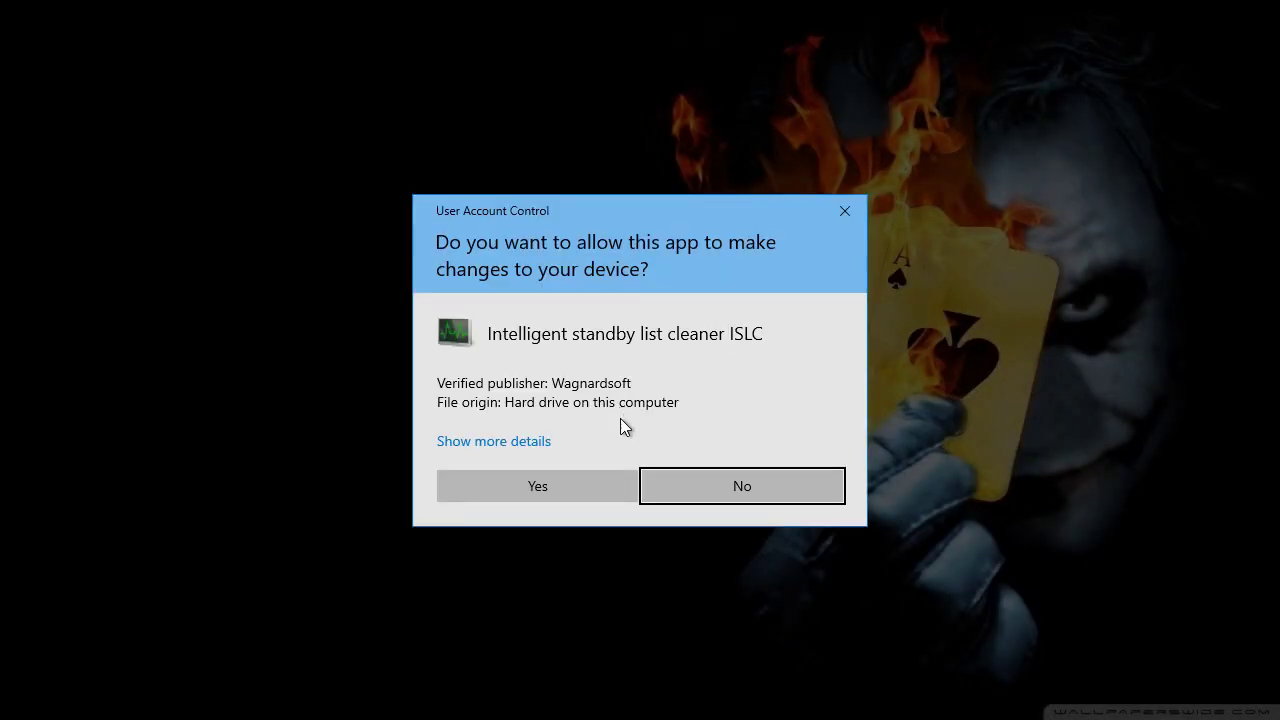
click(603, 495)
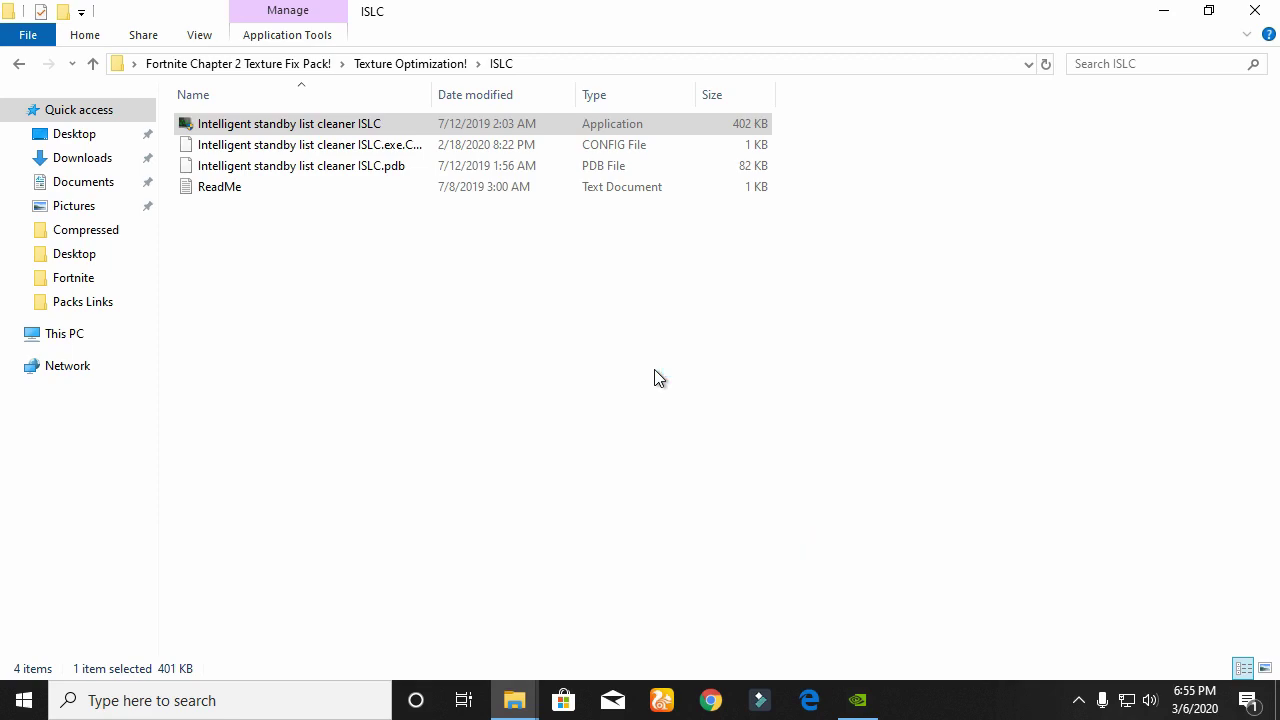
click(1078, 700)
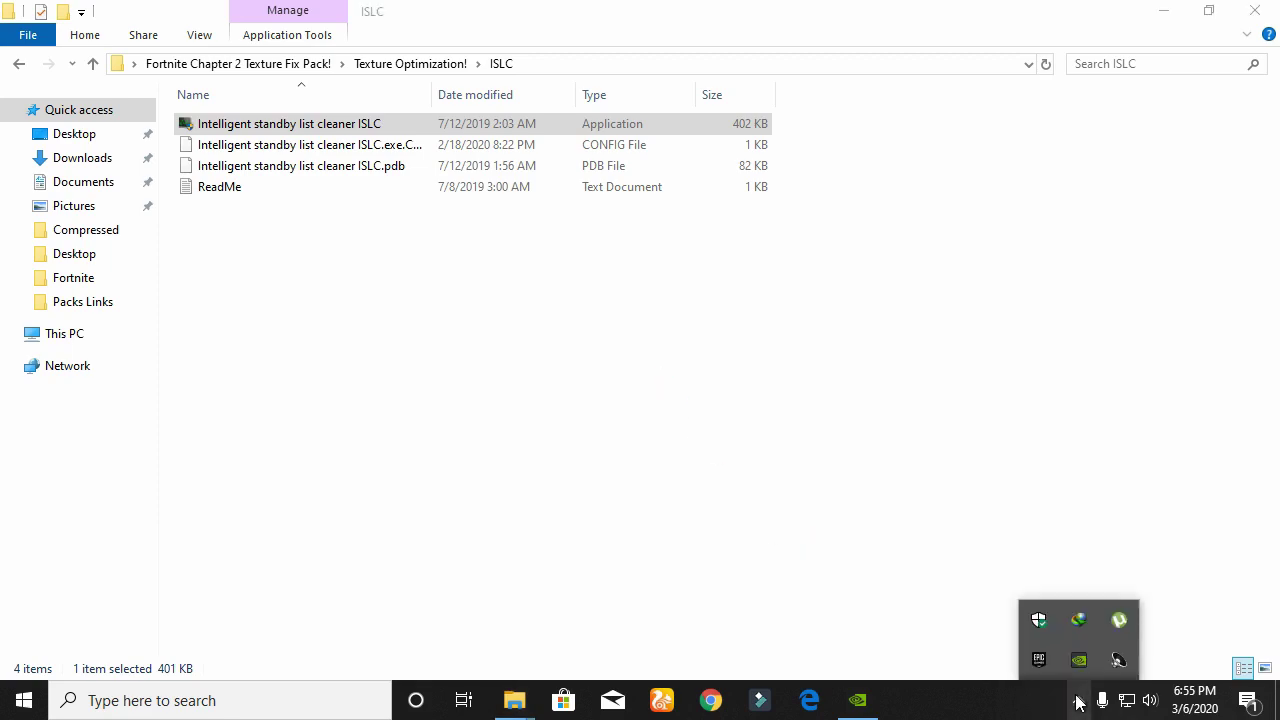
double_click(1100, 660)
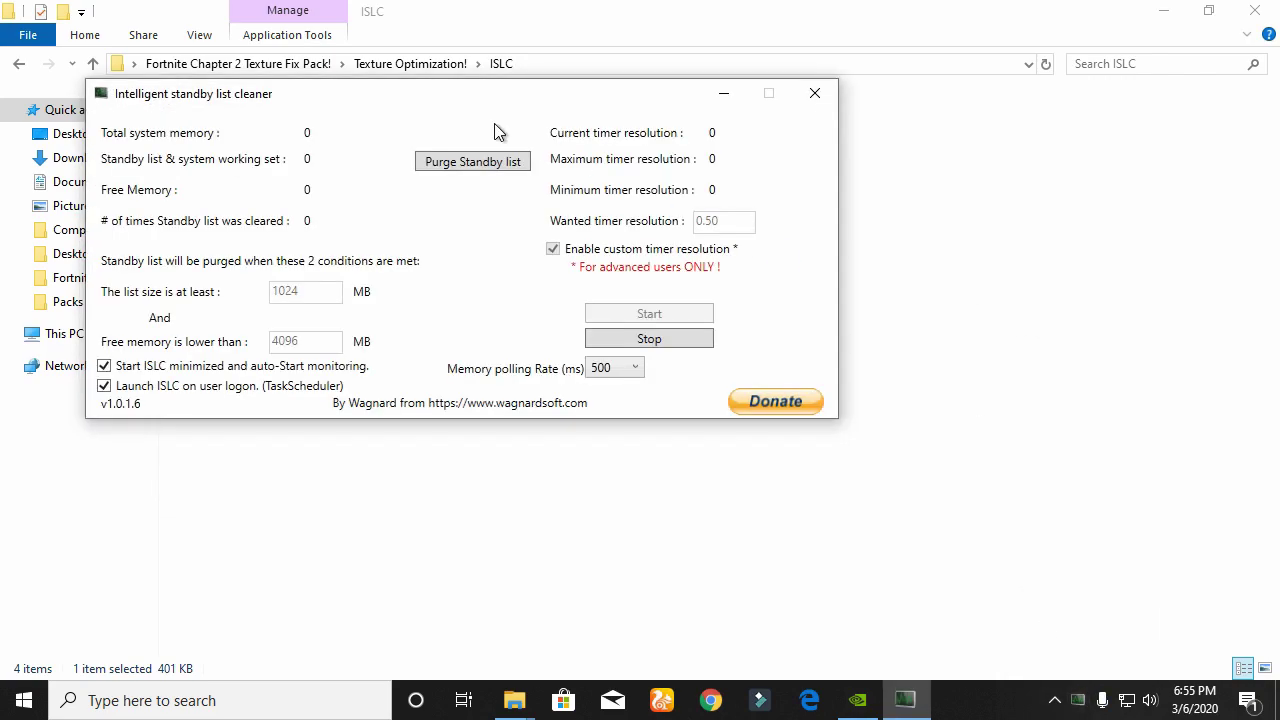
drag(499, 101, 637, 109)
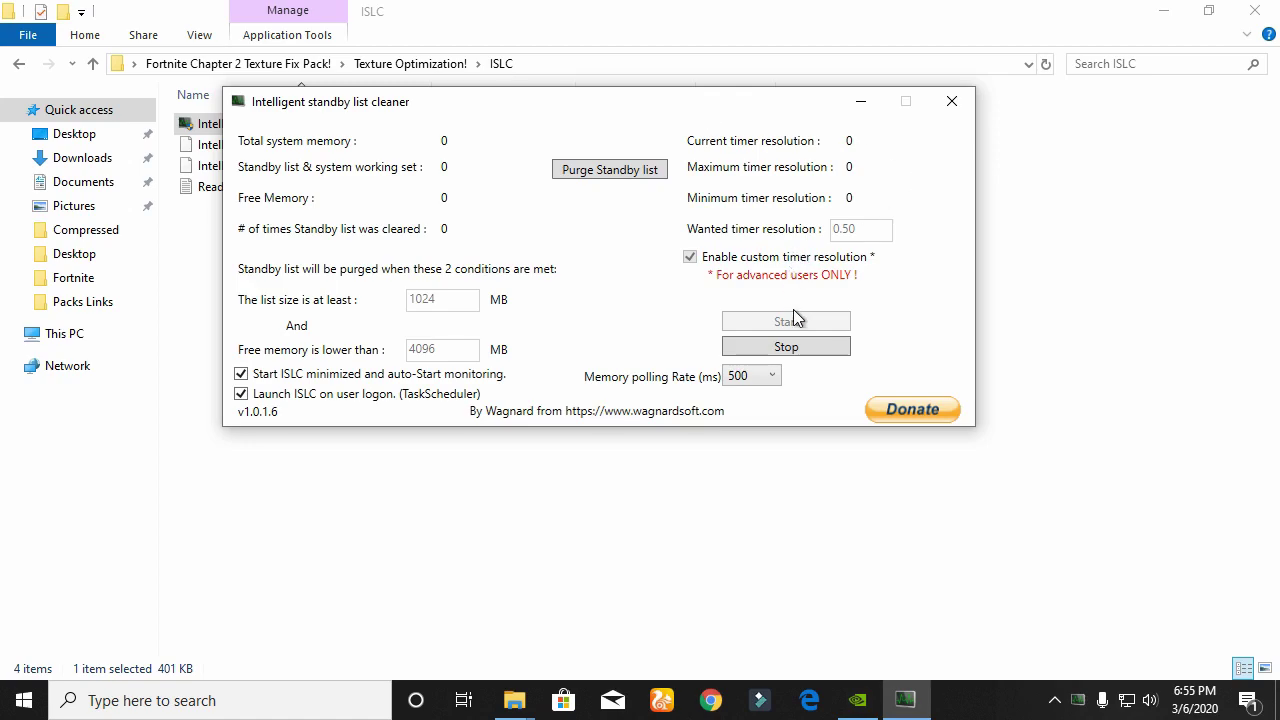
- Stop the standby list monitoring and set the wanted timer resolution to 0.50
click(786, 346)
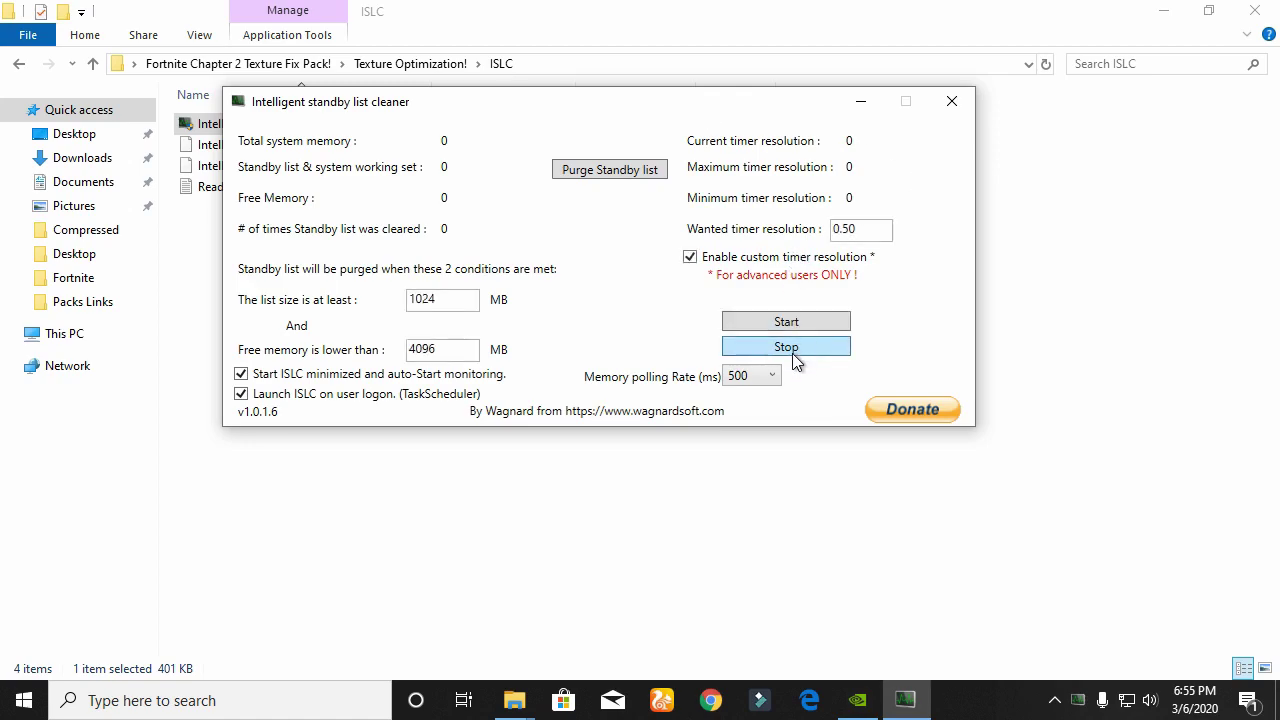
click(872, 229)
key(BackSpace)
text(0.50)
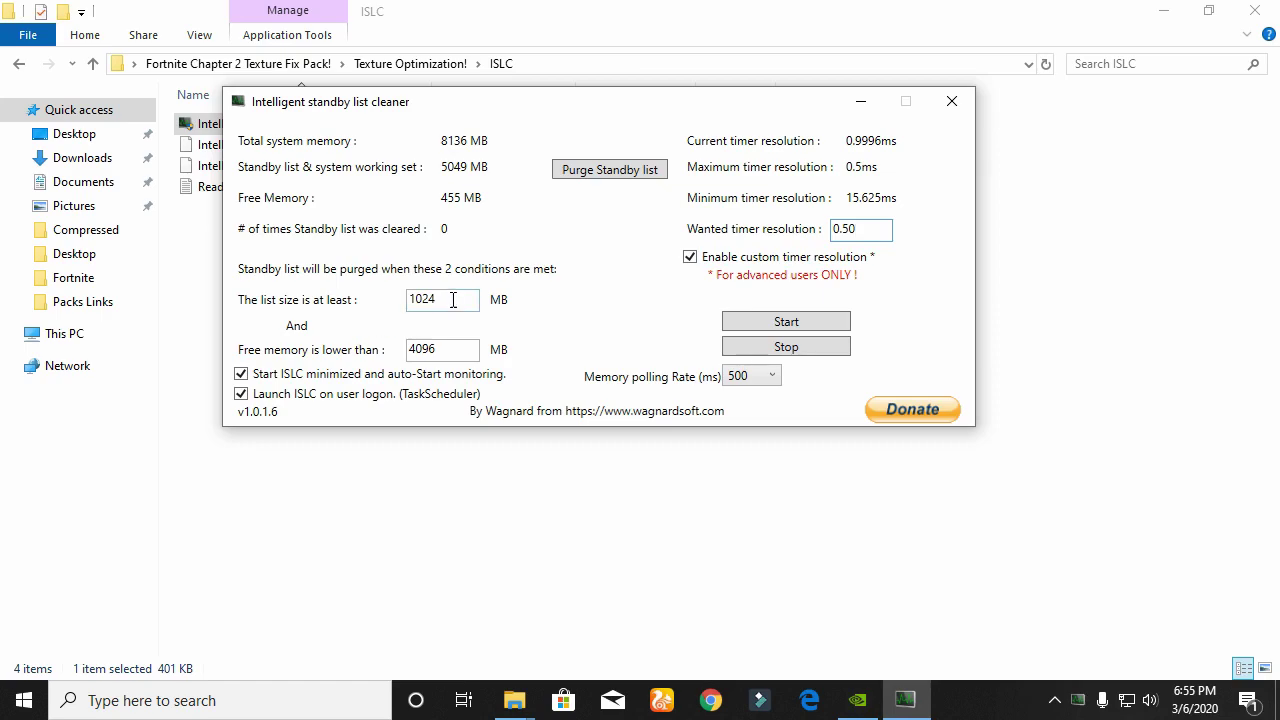
- Check the computer's installed RAM in the system information and set the free memory threshold for purging to 4096 MB
drag(449, 349, 407, 348)
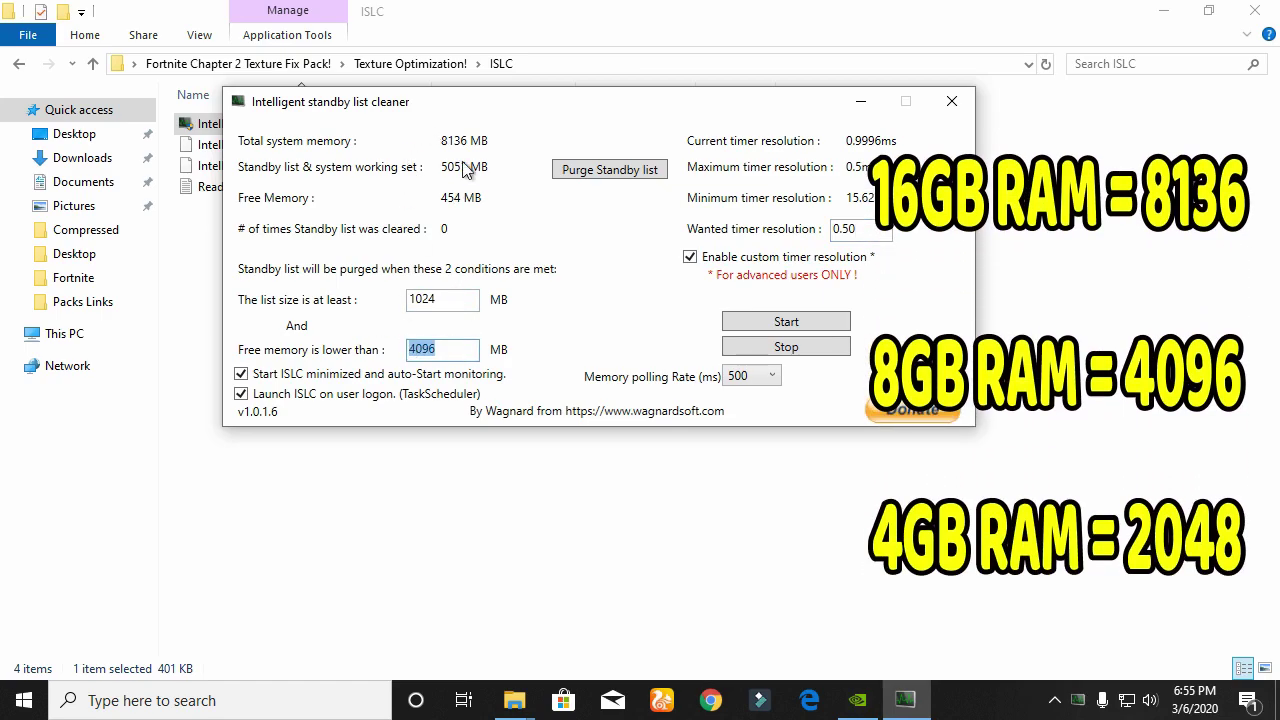
click(1163, 10)
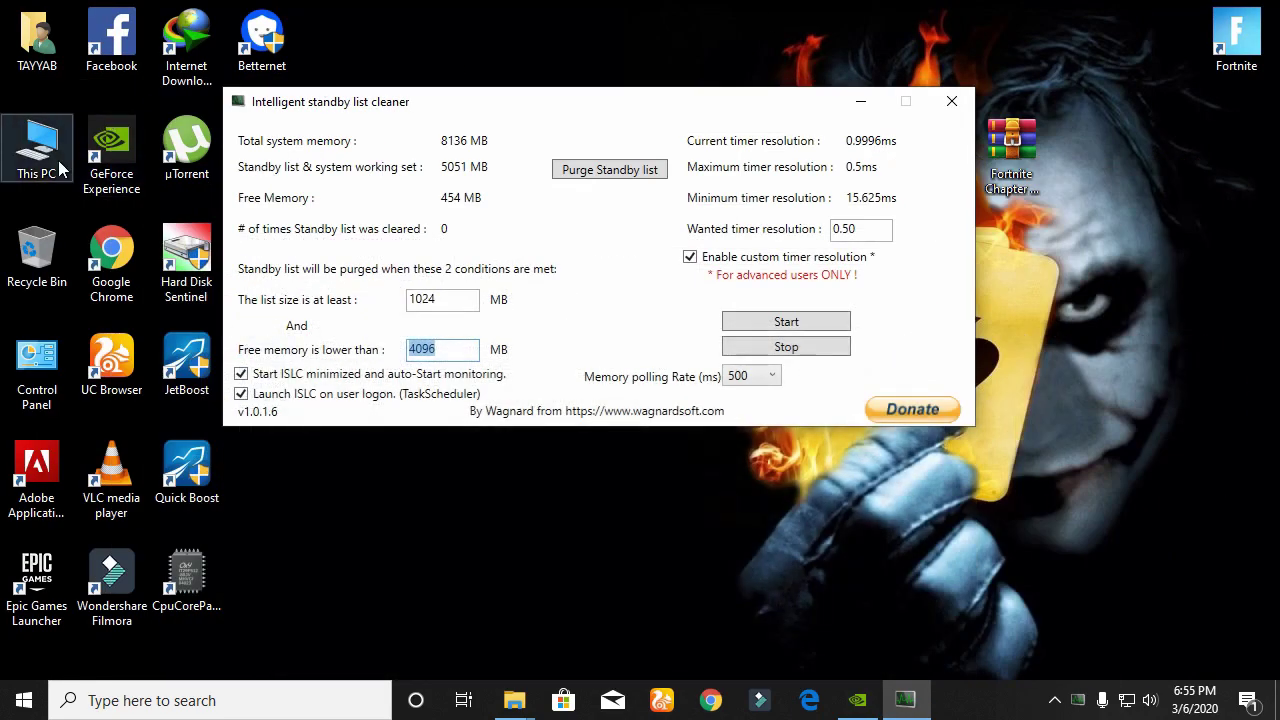
right_click(22, 132)
click(62, 360)
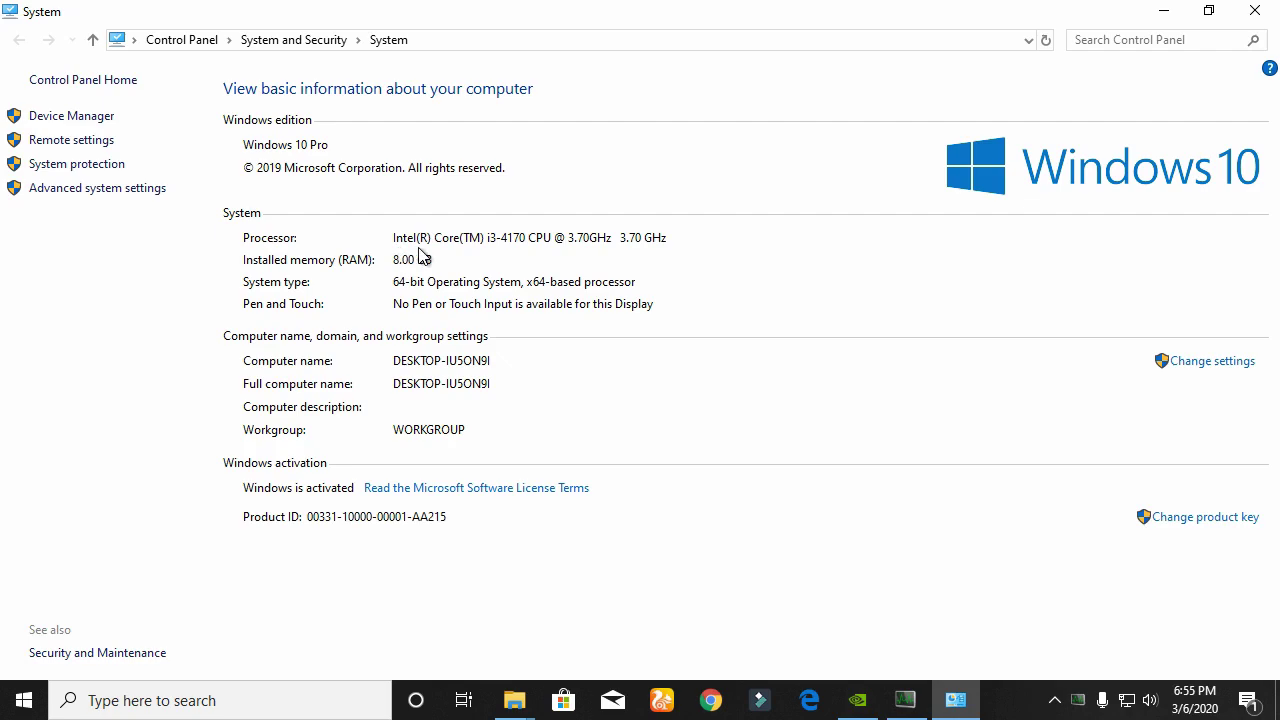
click(1163, 10)
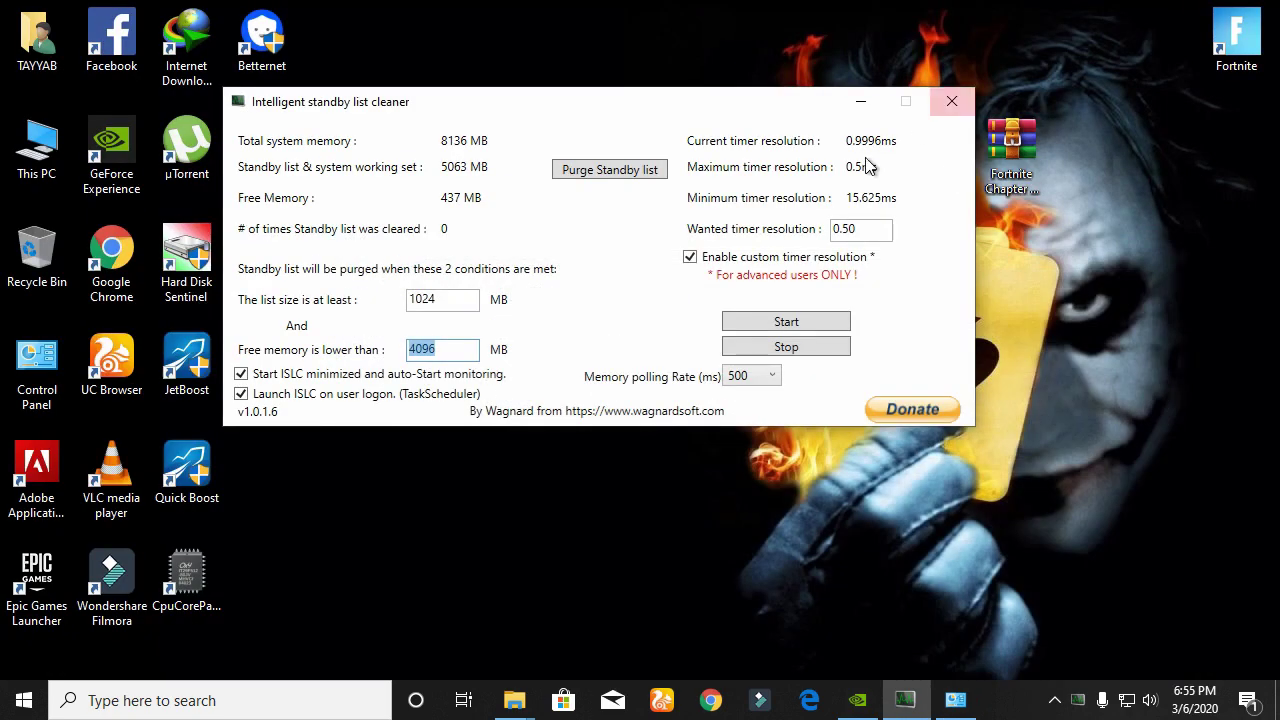
text(4)
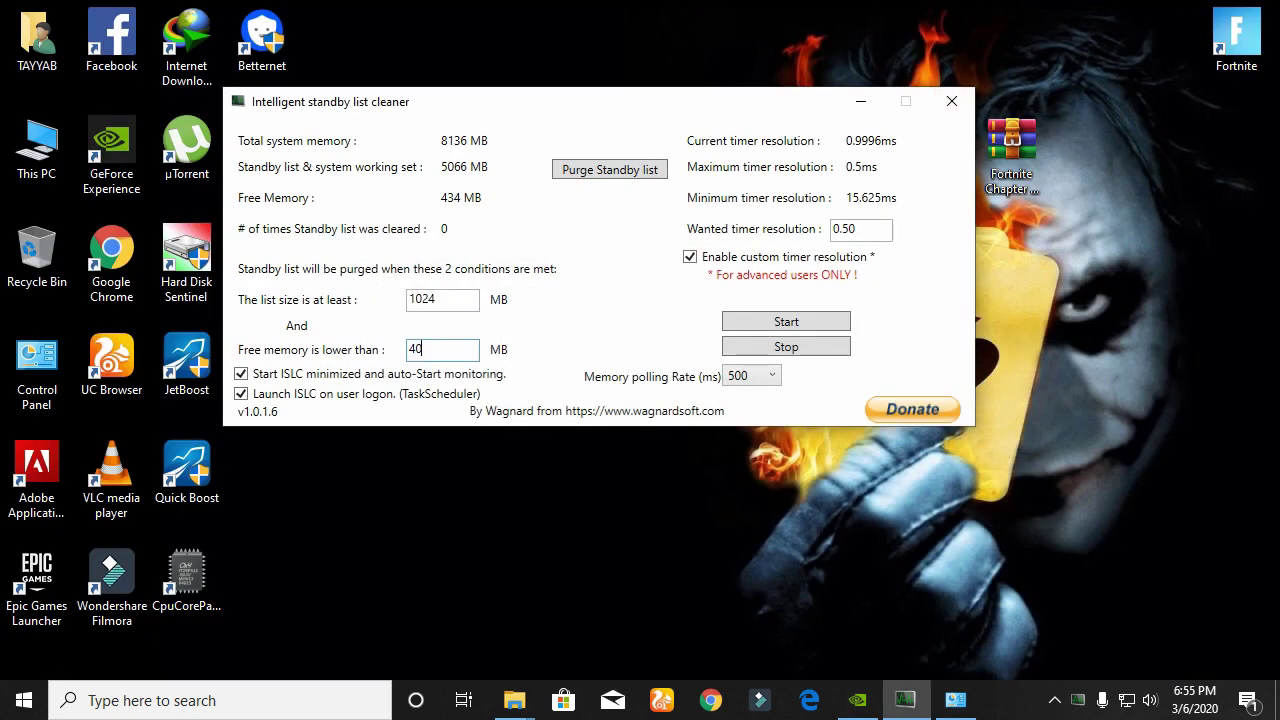
- Set the minimum standby list size to 1024 MB, then start the monitoring and minimize the cleaner
double_click(457, 303)
key(BackSpace)
text(1024)
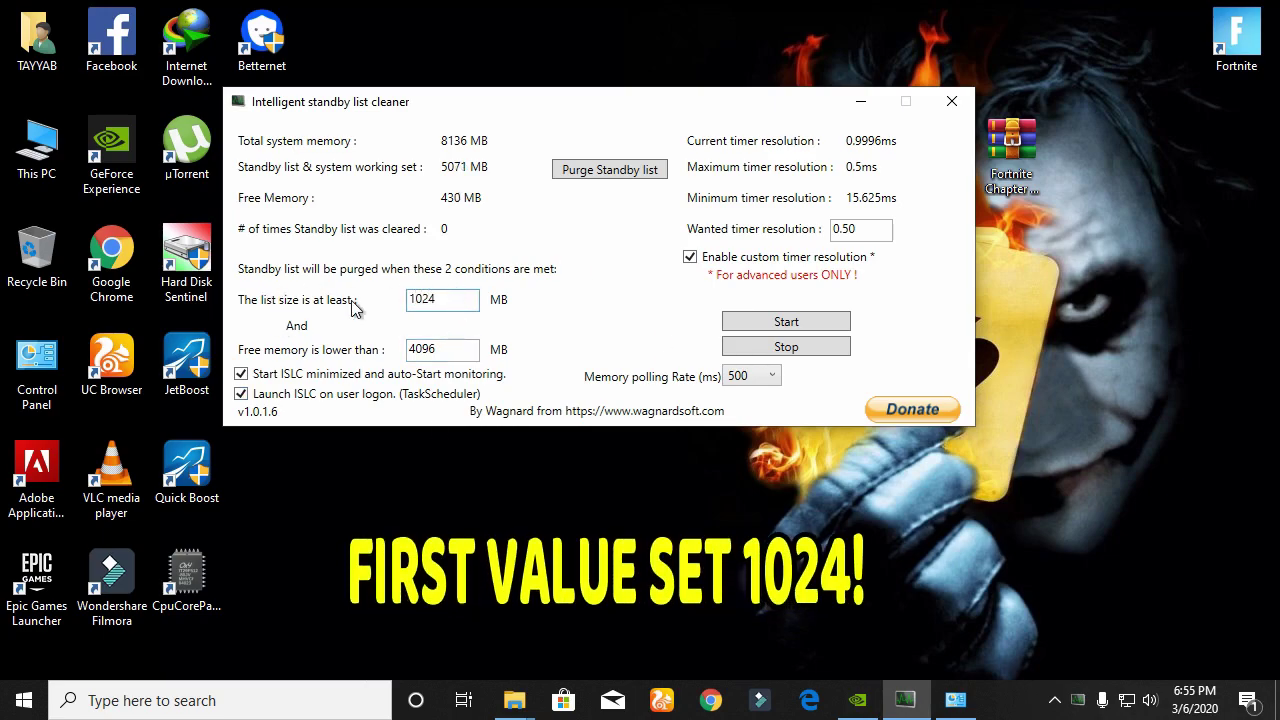
click(810, 321)
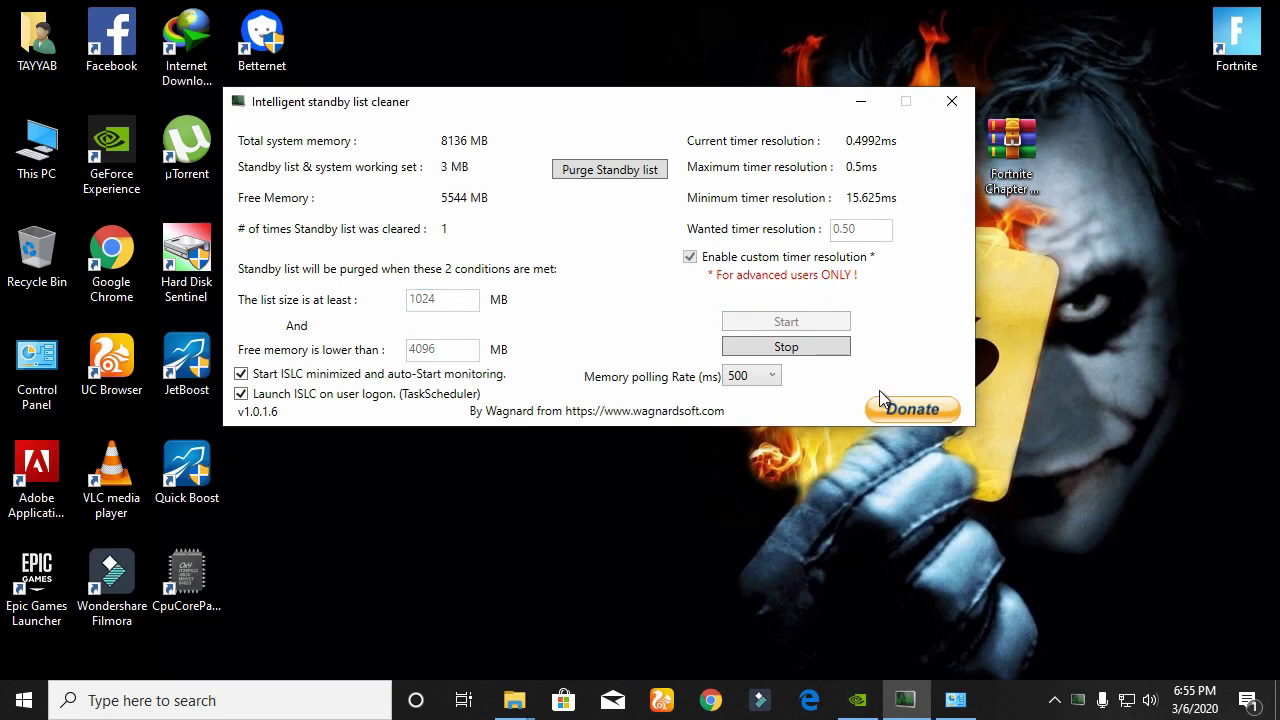
click(861, 104)
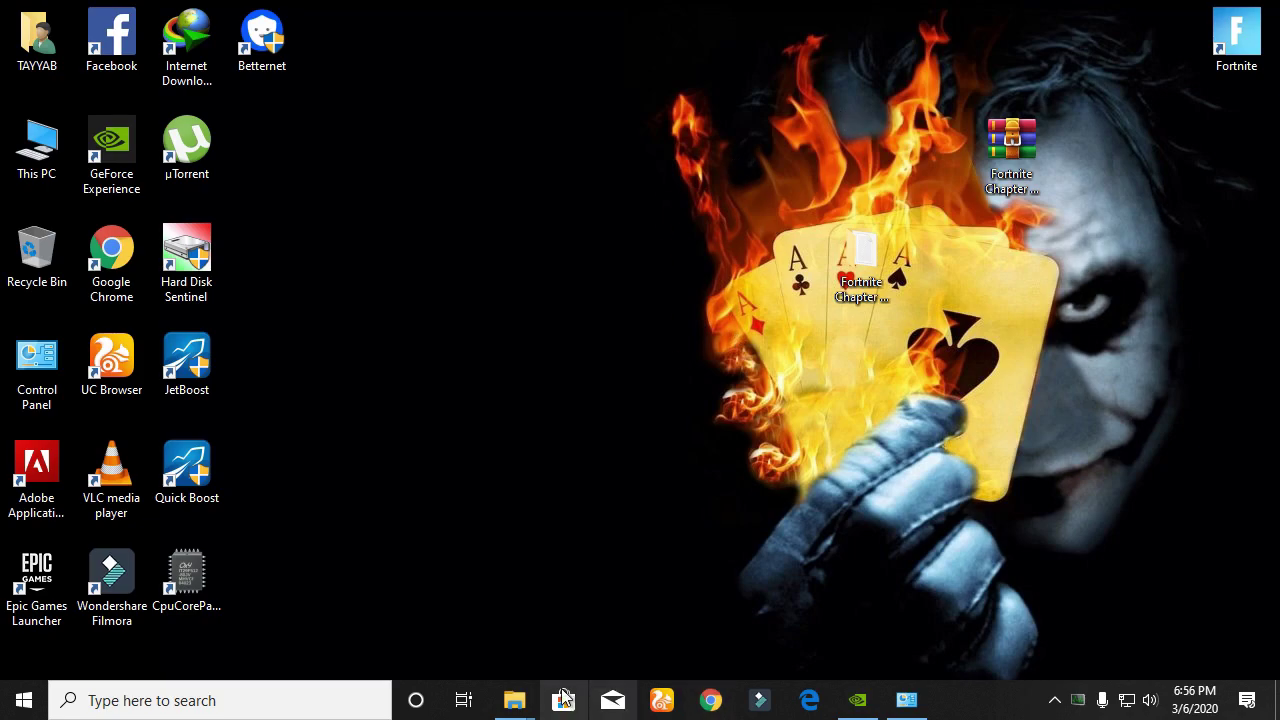
- Run TimerResolution as administrator from the Texture Optimization! folder and set the timer to its maximum resolution, leaving it minimized
mouse_move(514, 700)
click(634, 594)
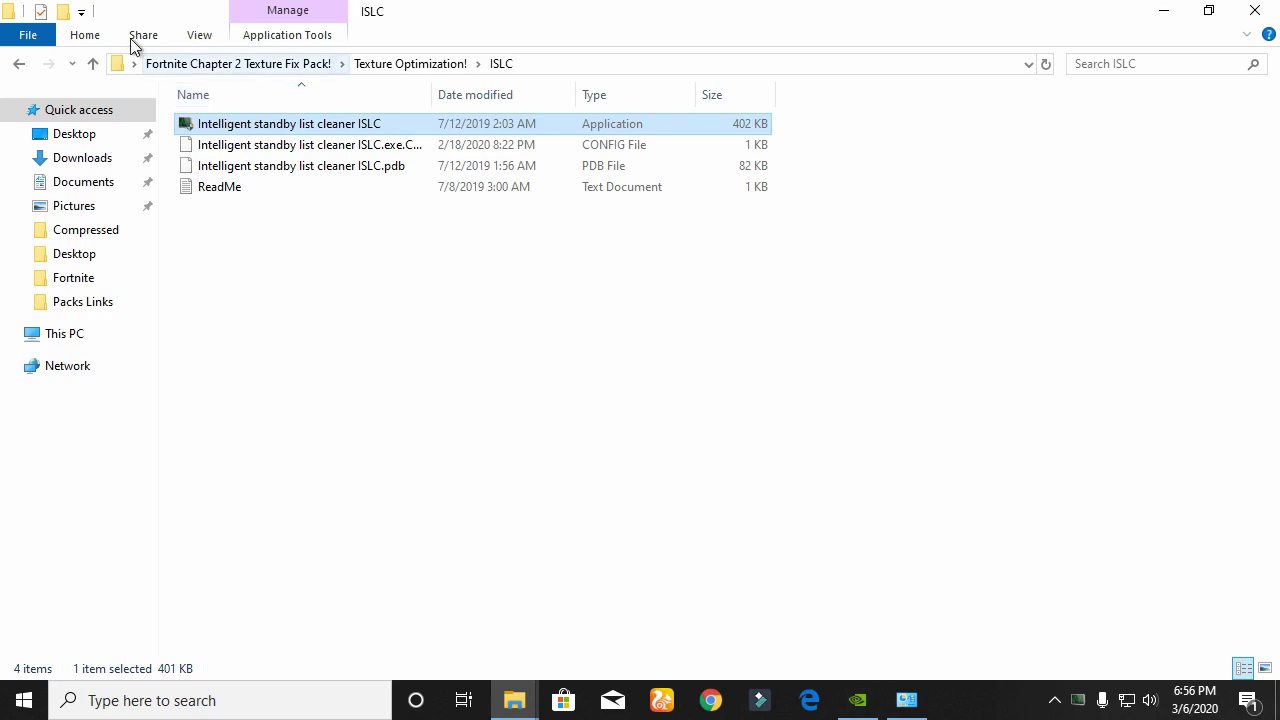
click(93, 64)
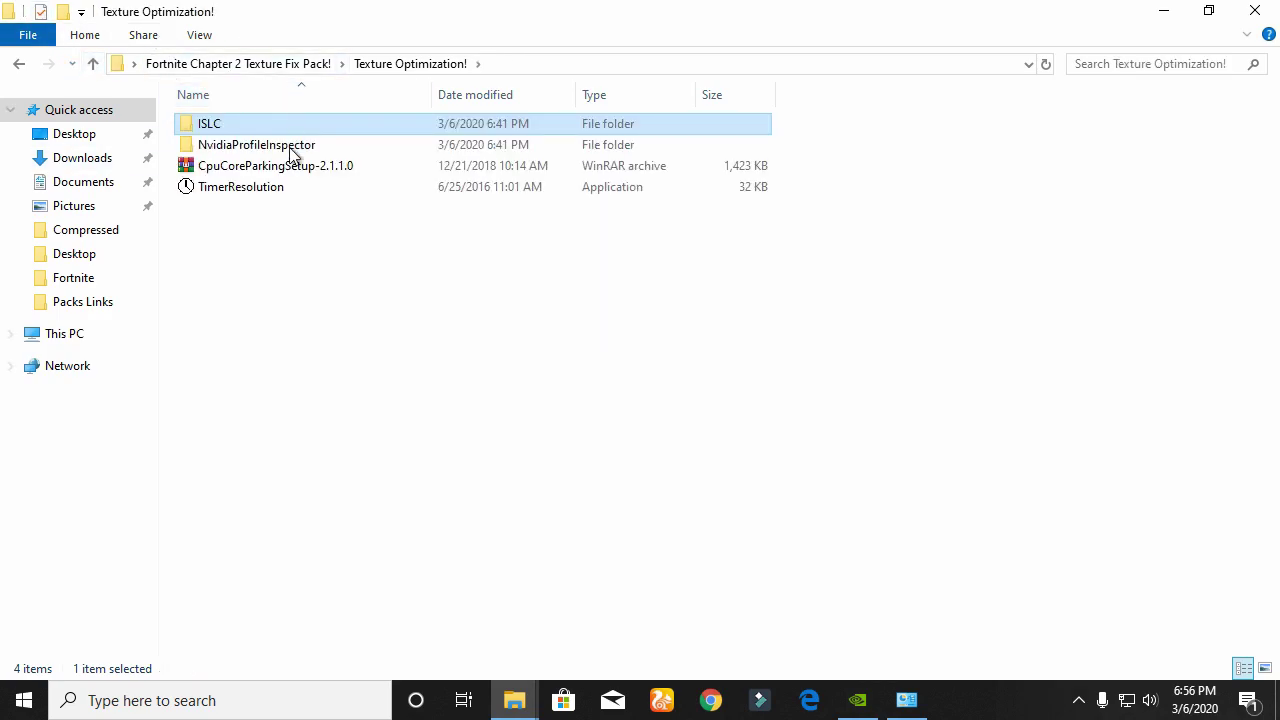
right_click(261, 182)
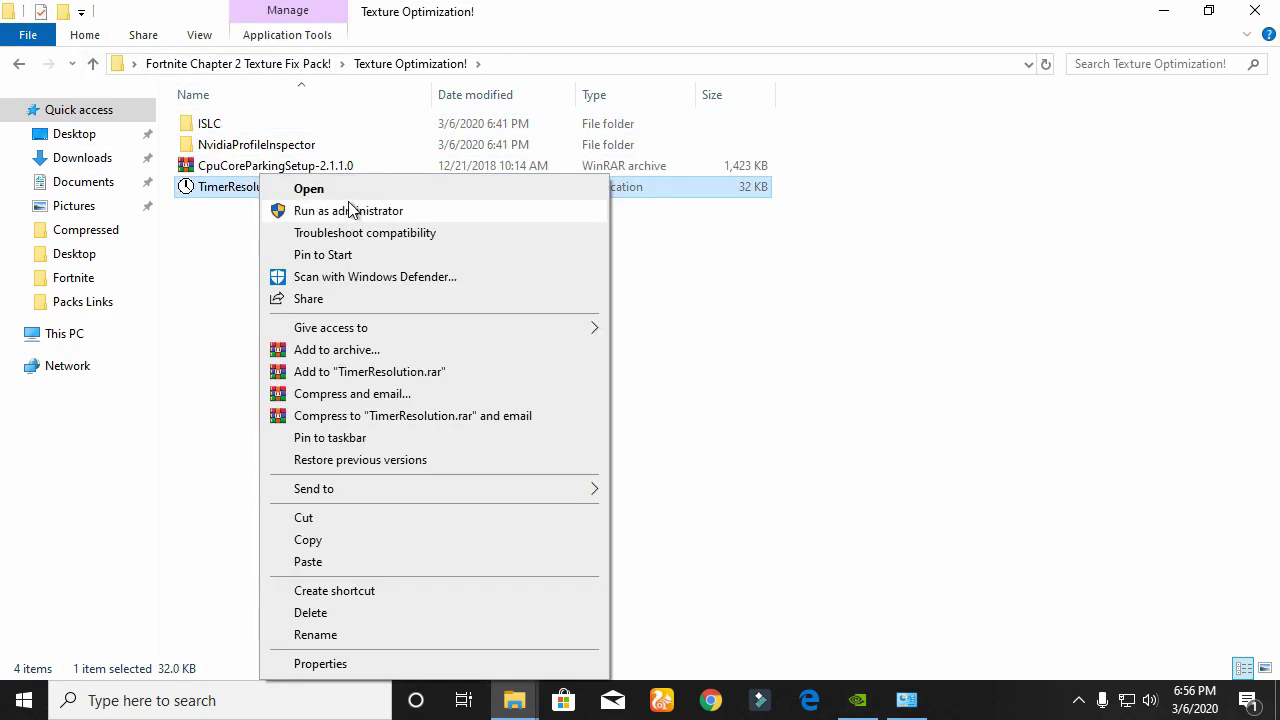
click(346, 210)
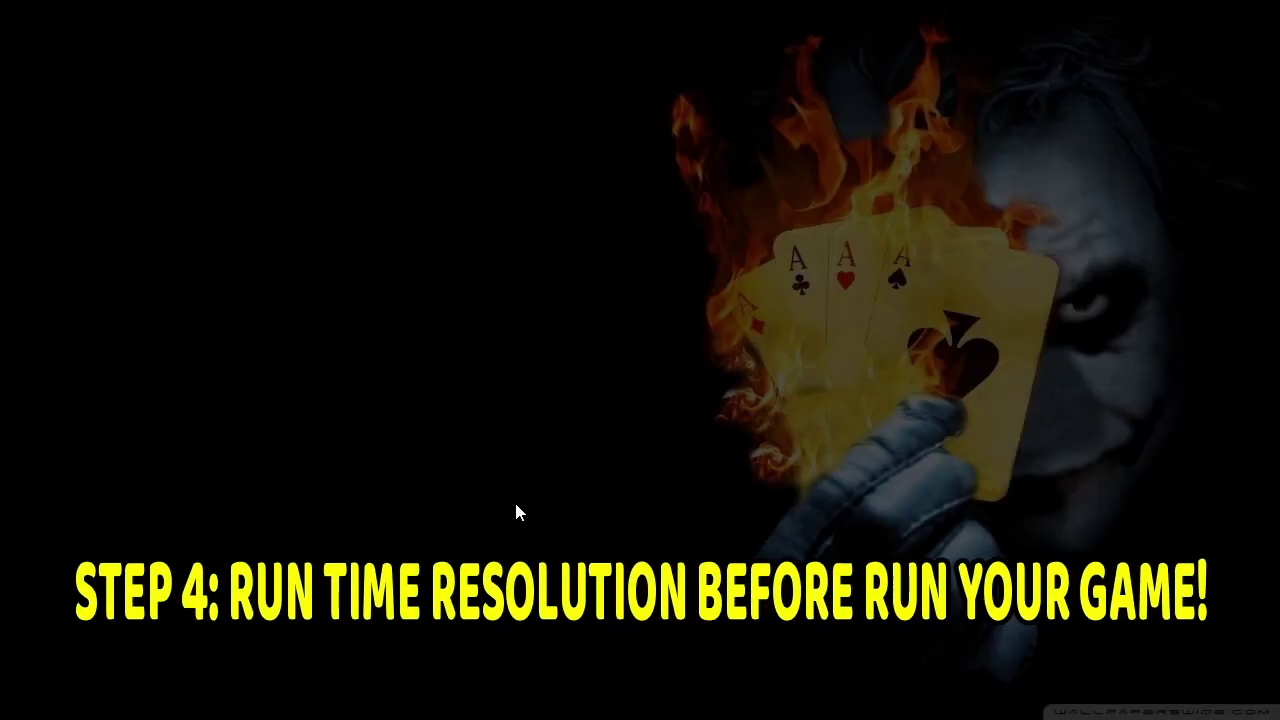
click(495, 498)
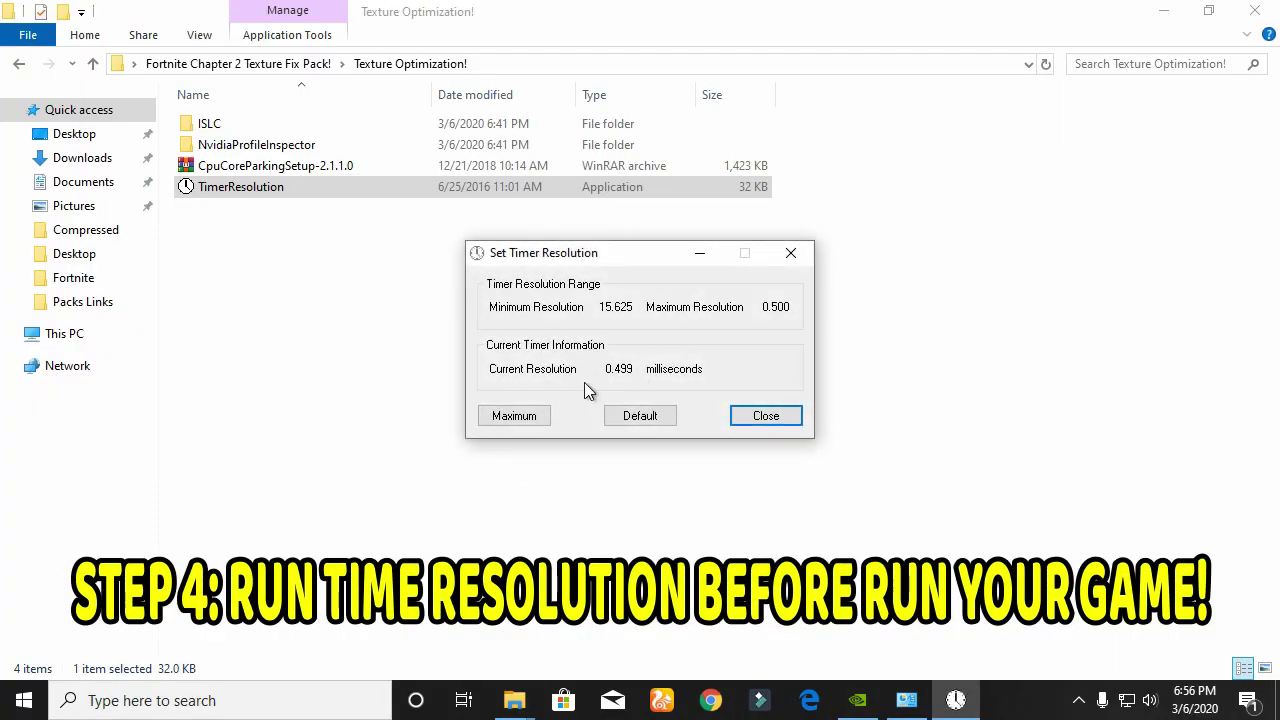
click(545, 415)
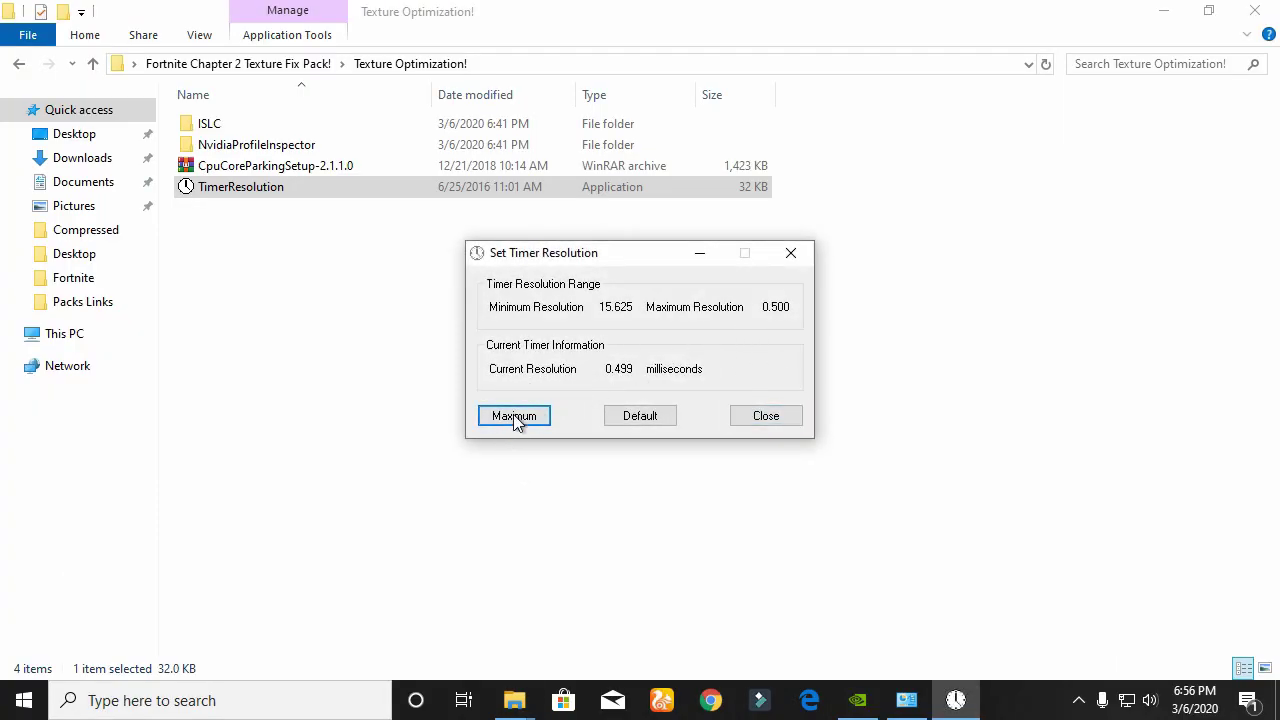
click(705, 253)
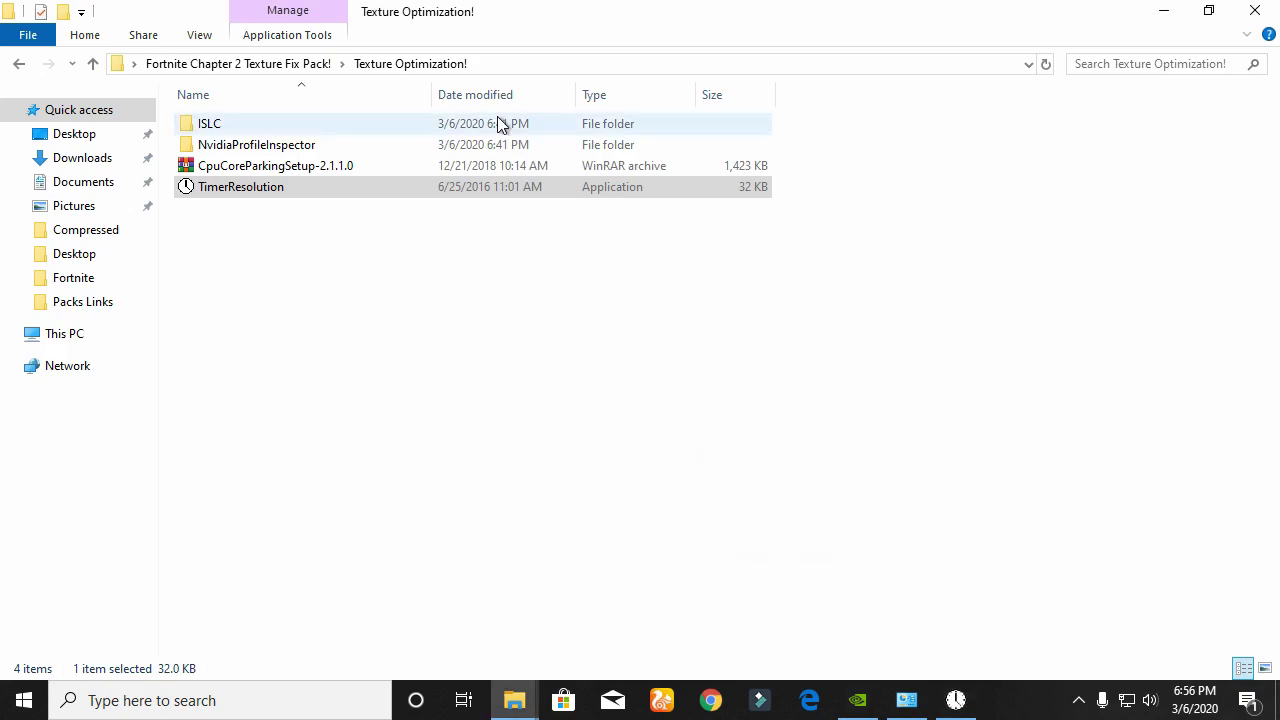
- Extract the CpuCoreParkingSetup-2.1.1.0 archive into the Texture Optimization! folder
right_click(268, 172)
click(388, 248)
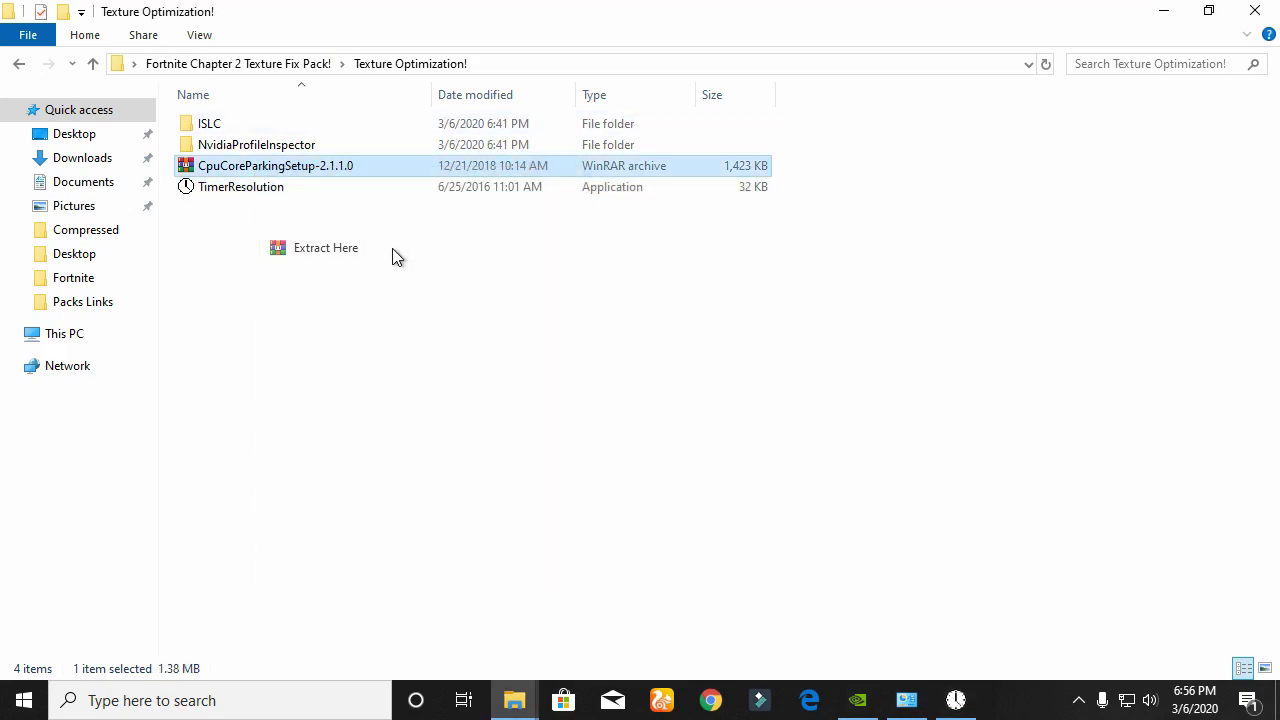
right_click(302, 184)
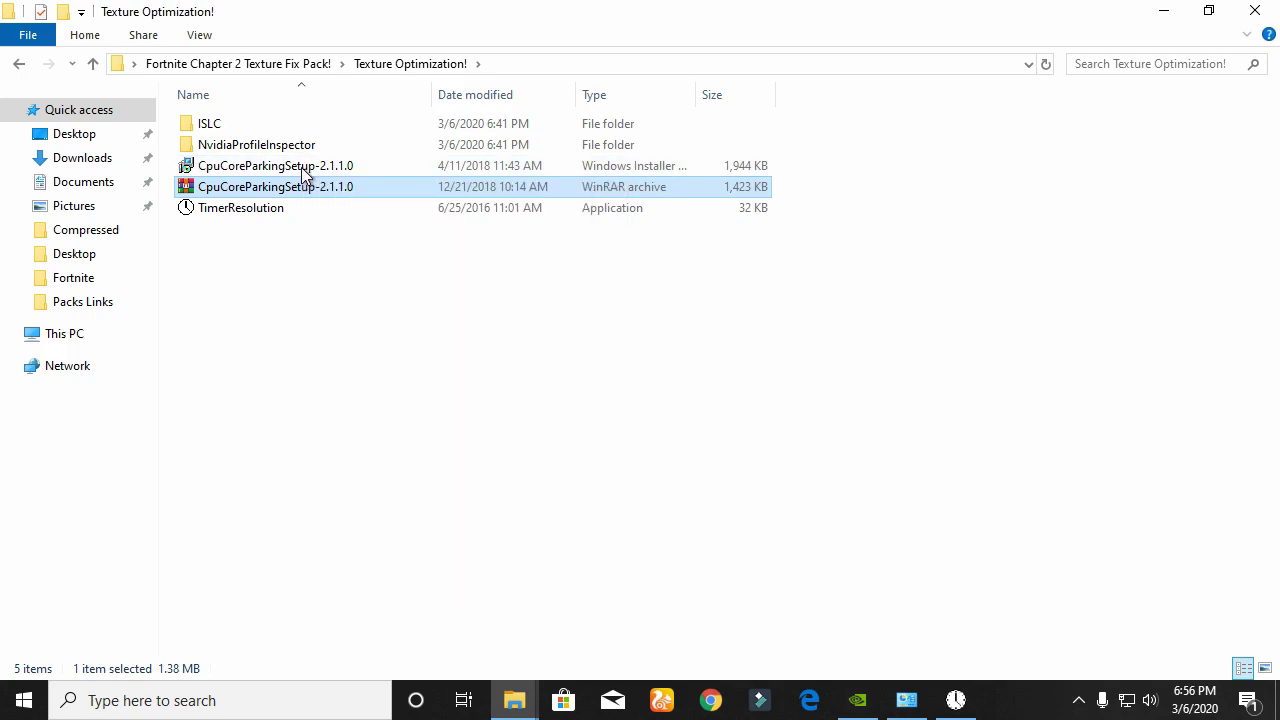
right_click(304, 170)
click(352, 183)
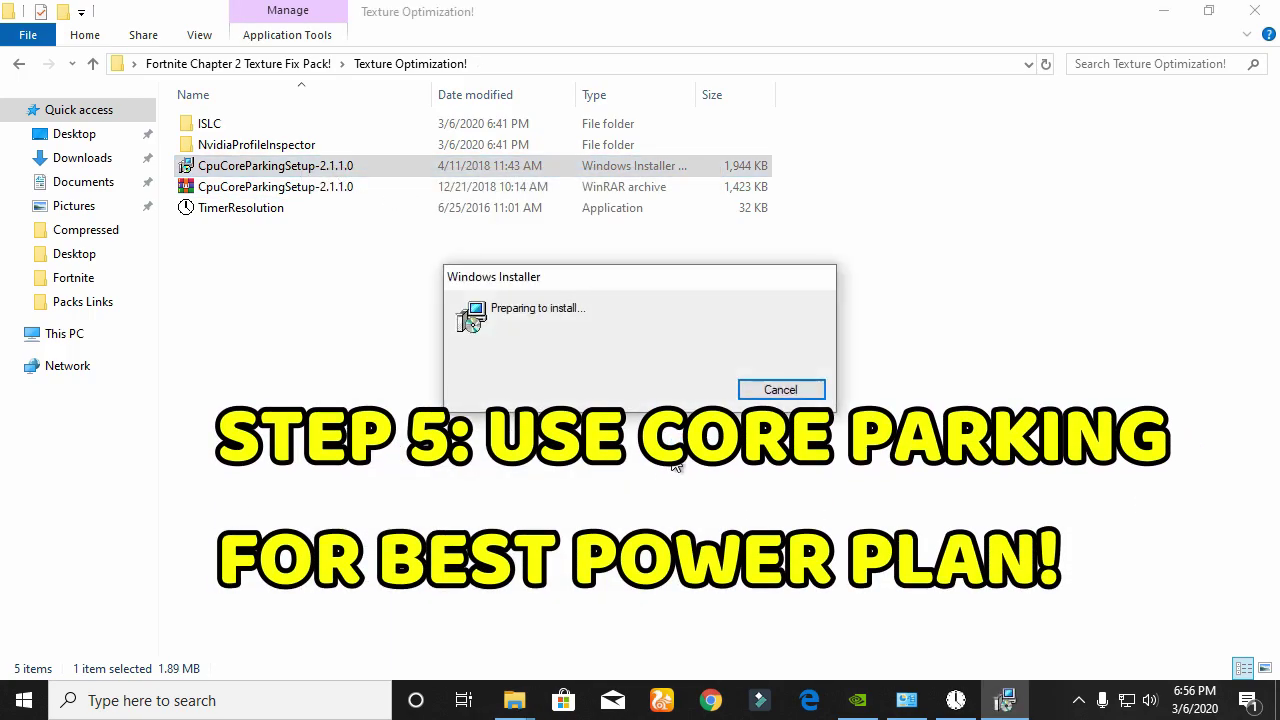
click(745, 507)
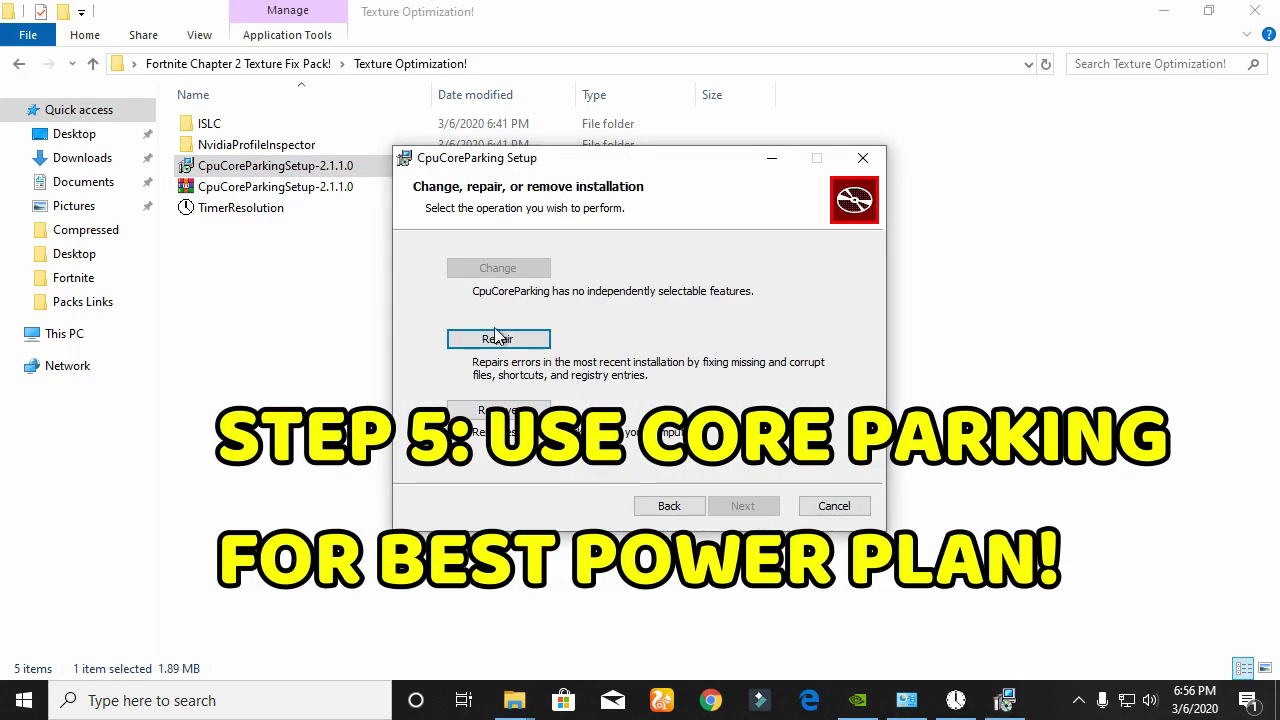
click(822, 504)
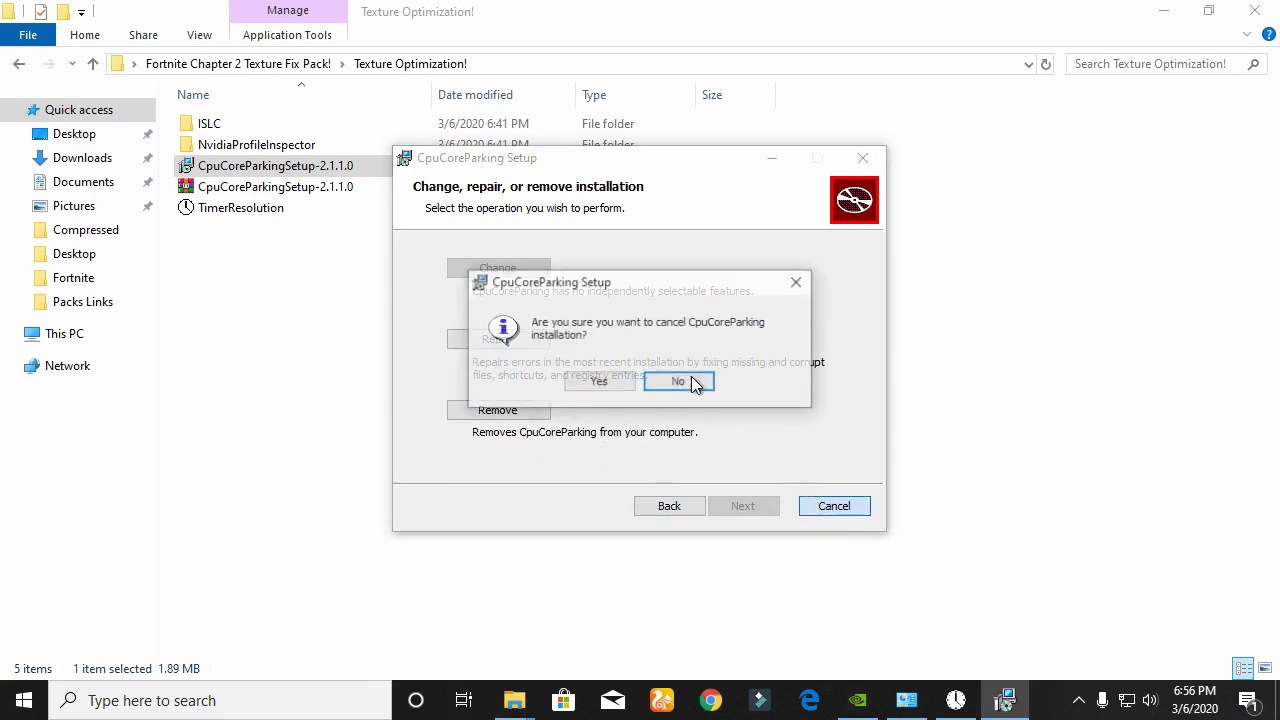
click(599, 383)
click(742, 505)
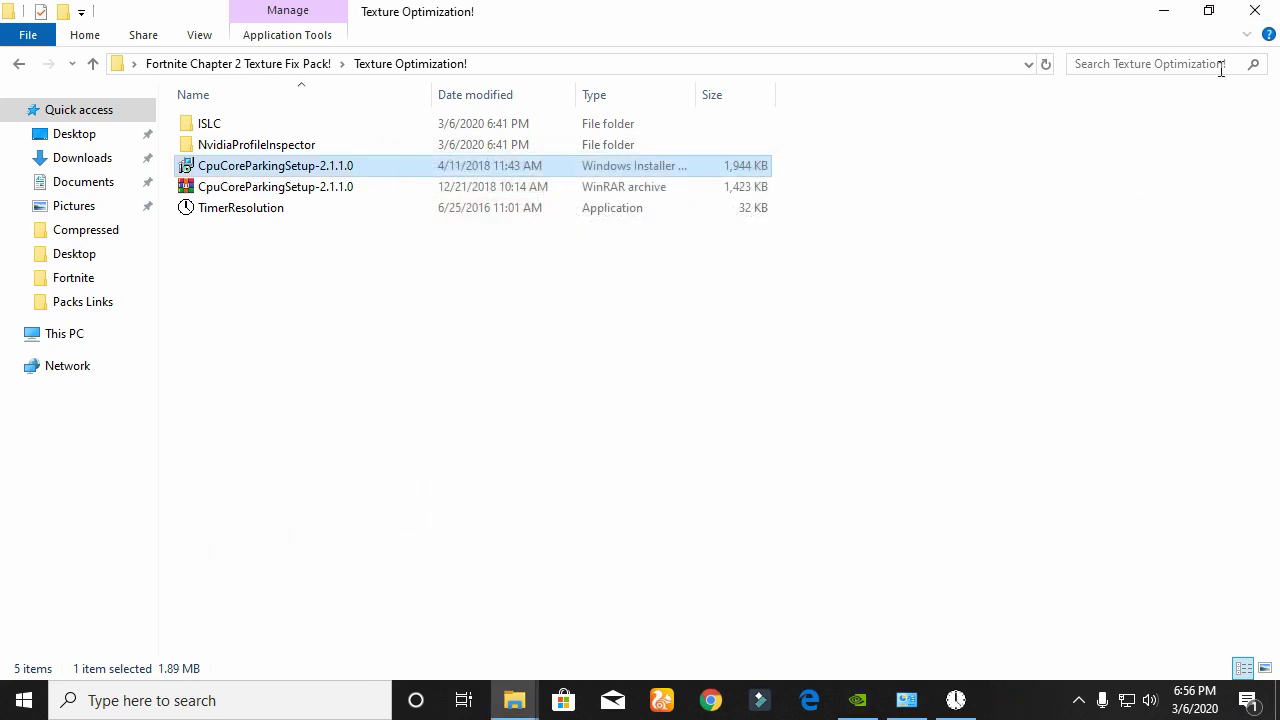
- Launch CpuCoreParking from its desktop shortcut, shift its window up toward the desktop's middle and dismiss the update notice
click(1163, 10)
right_click(184, 580)
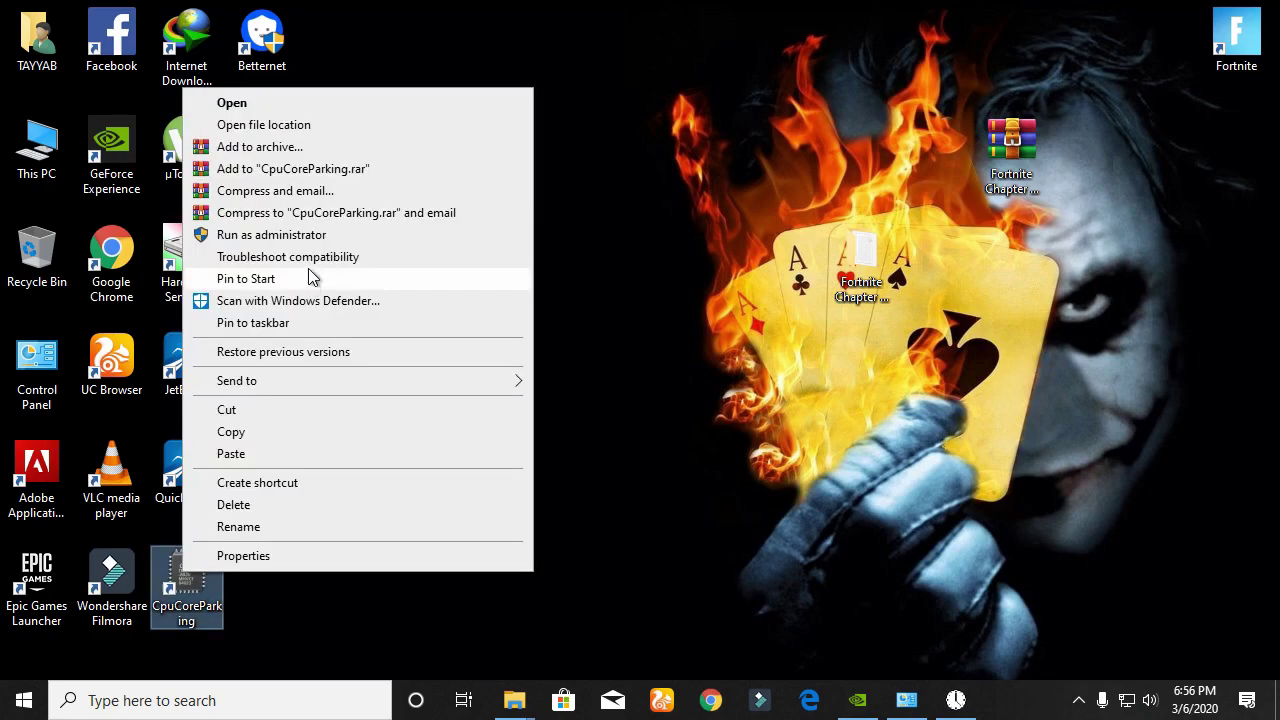
click(330, 95)
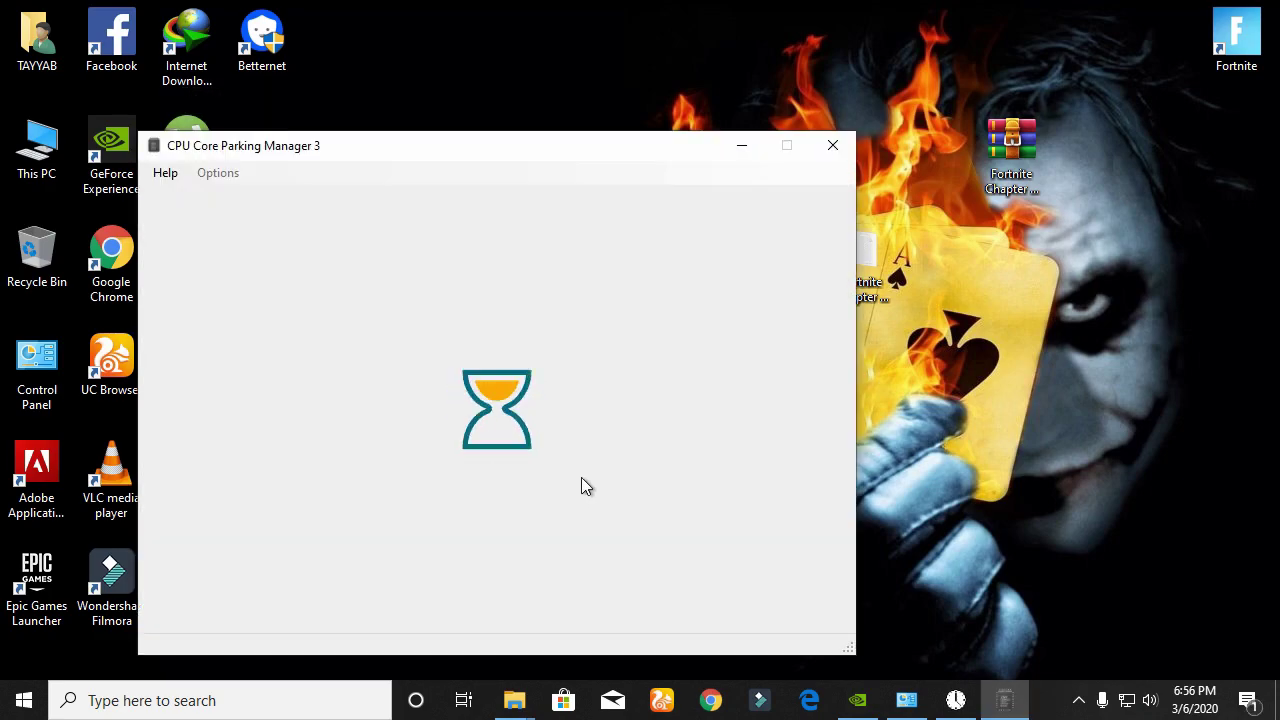
drag(500, 143, 704, 50)
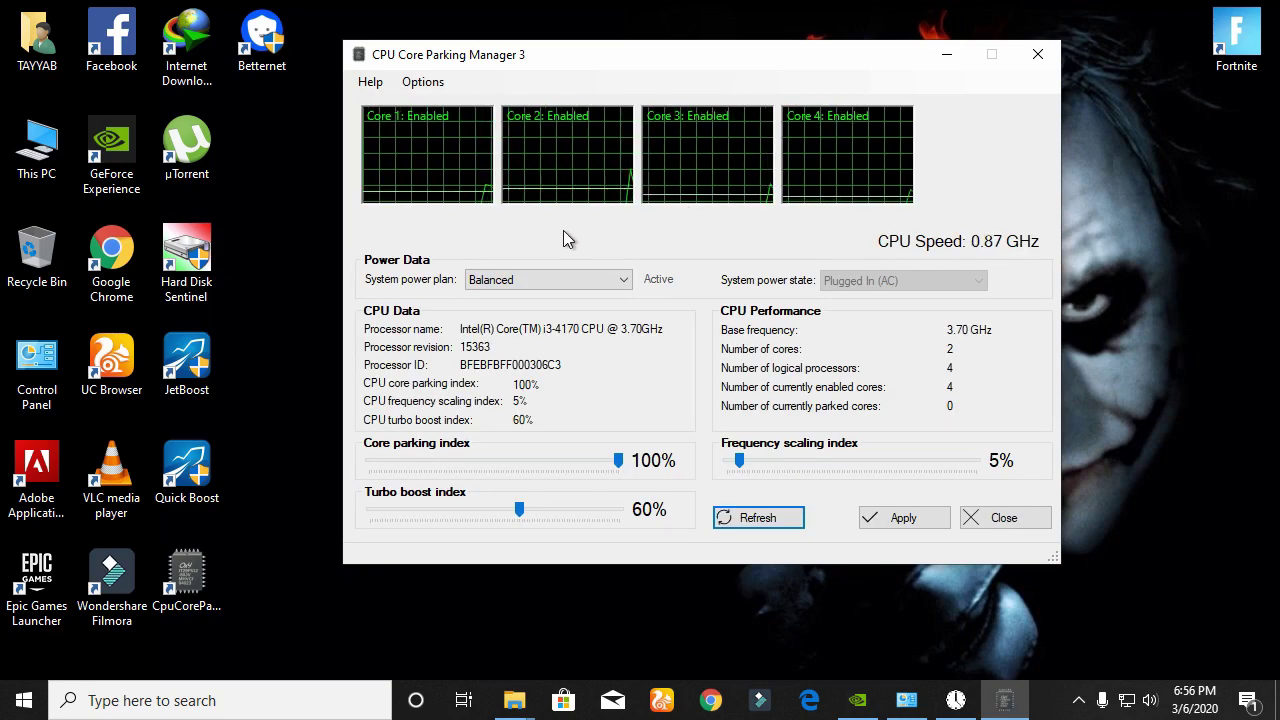
click(584, 277)
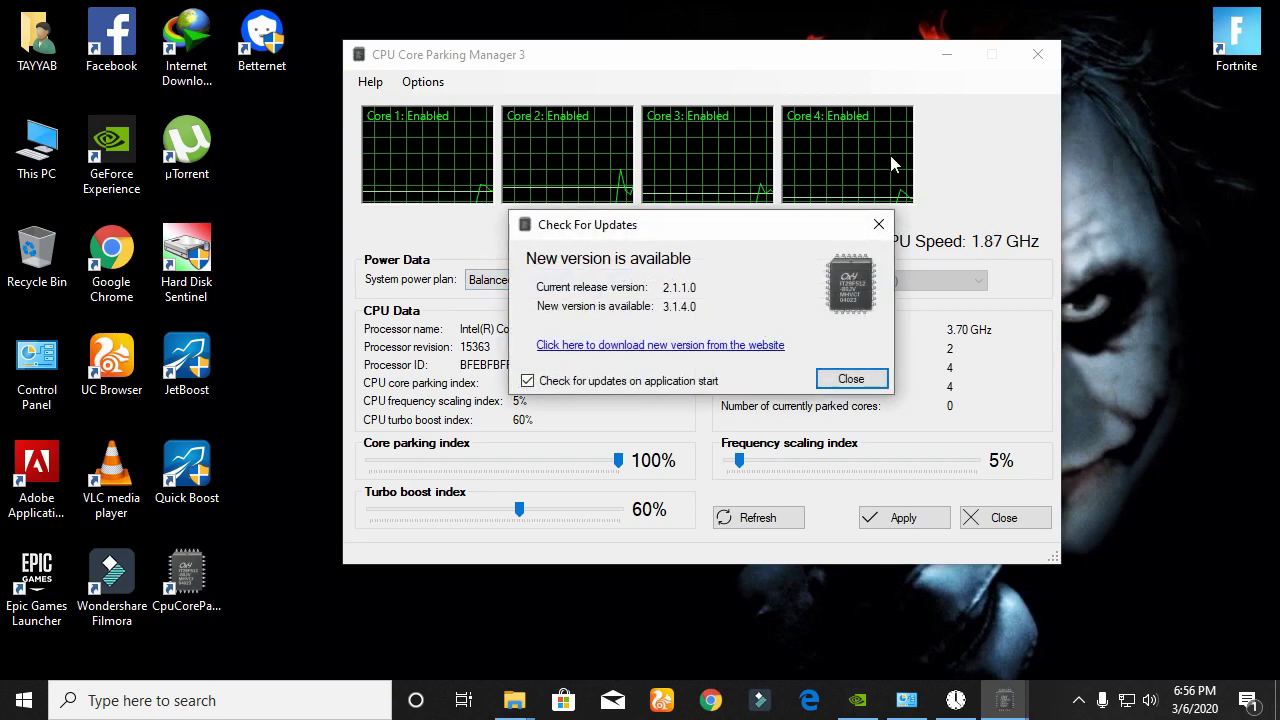
click(868, 236)
- Choose the High performance system power plan and raise the turbo boost index to 100%
click(606, 282)
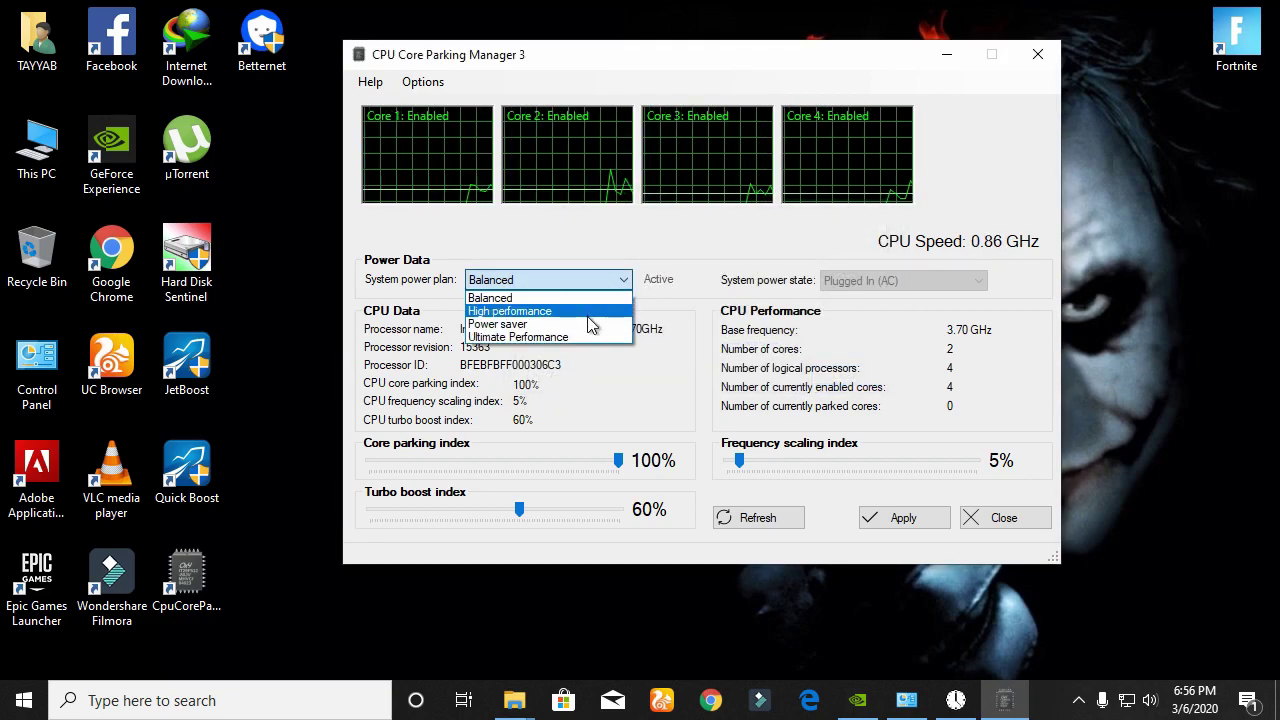
click(560, 311)
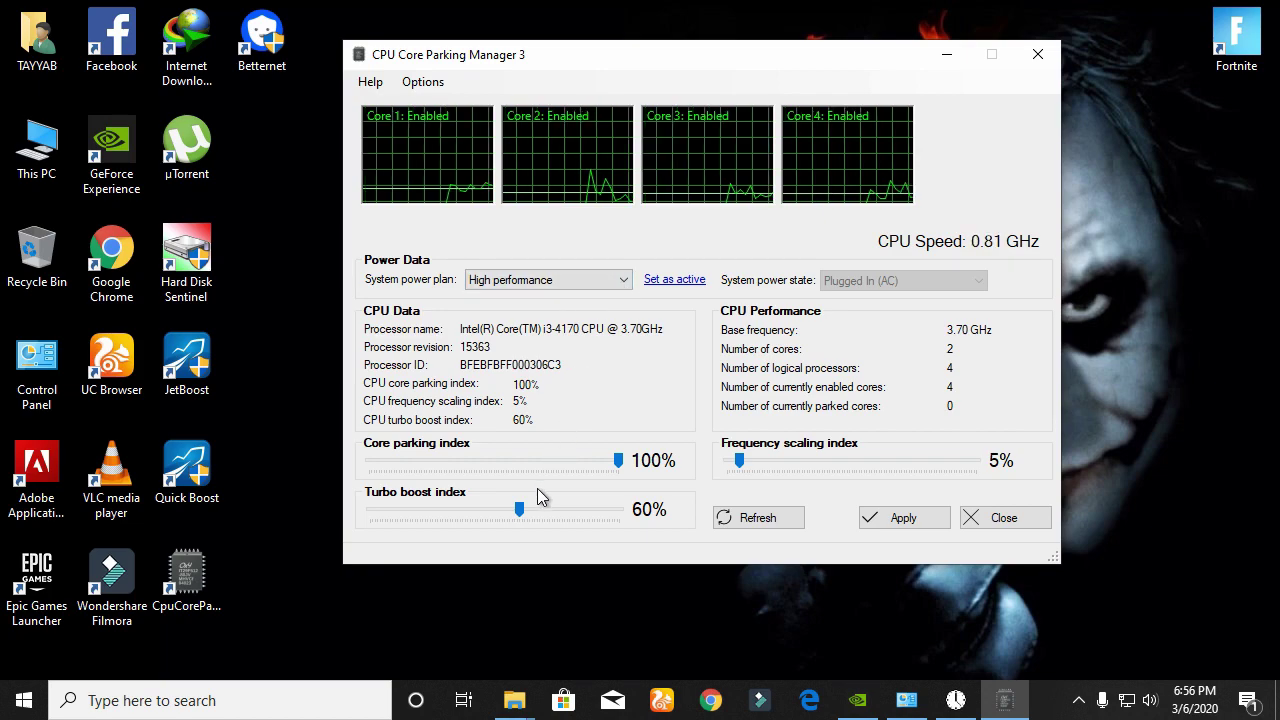
drag(530, 509, 677, 508)
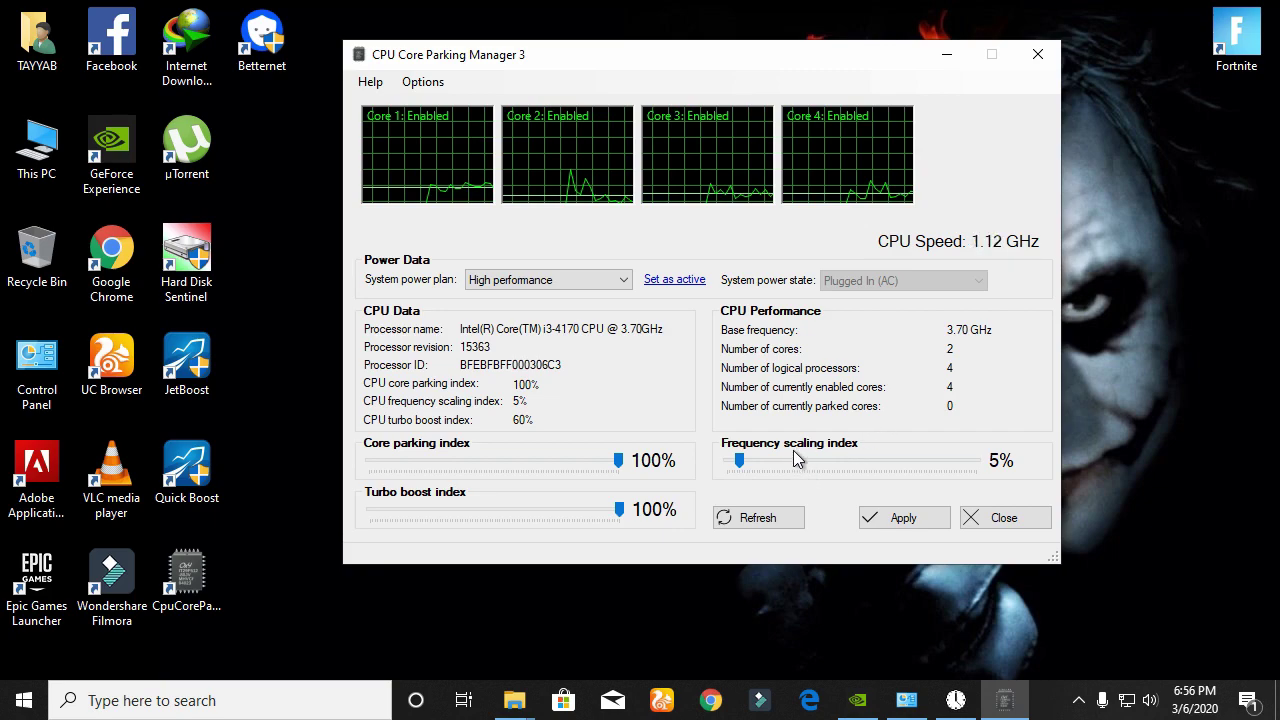
- Keep the High performance power plan, apply the CPU parking settings and minimize the CPU Core Parking Manager window
click(623, 280)
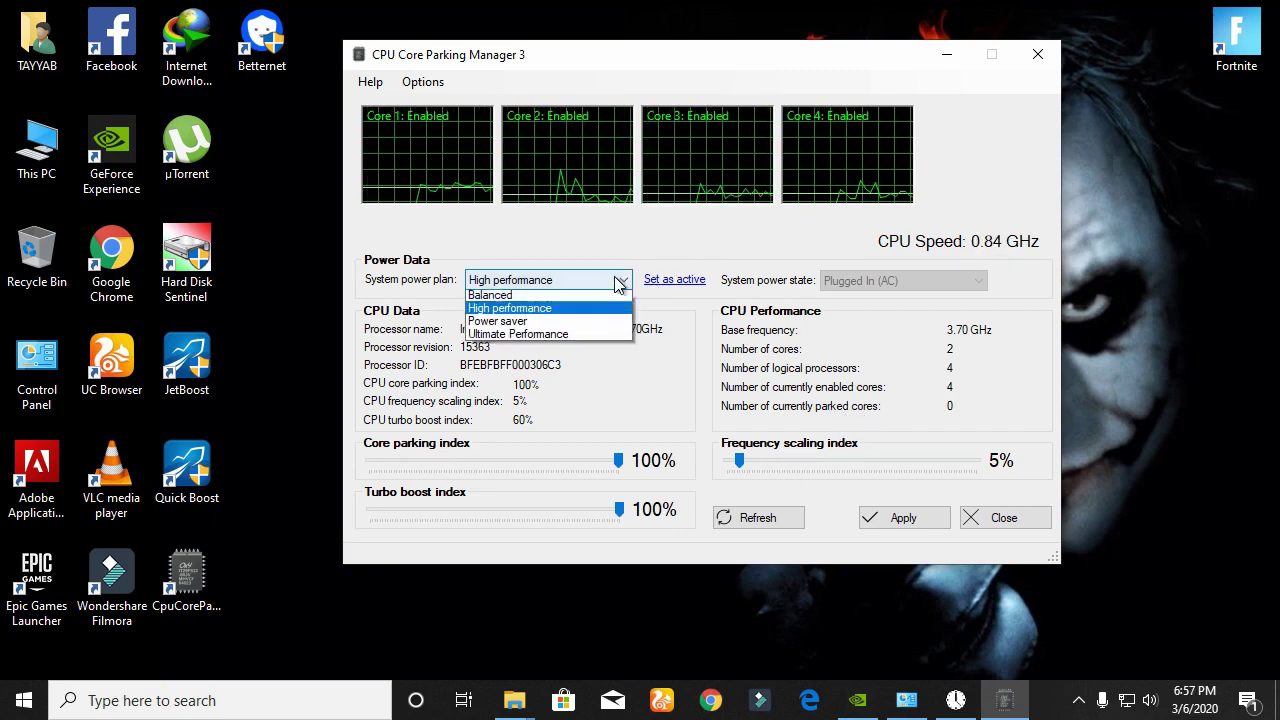
click(560, 309)
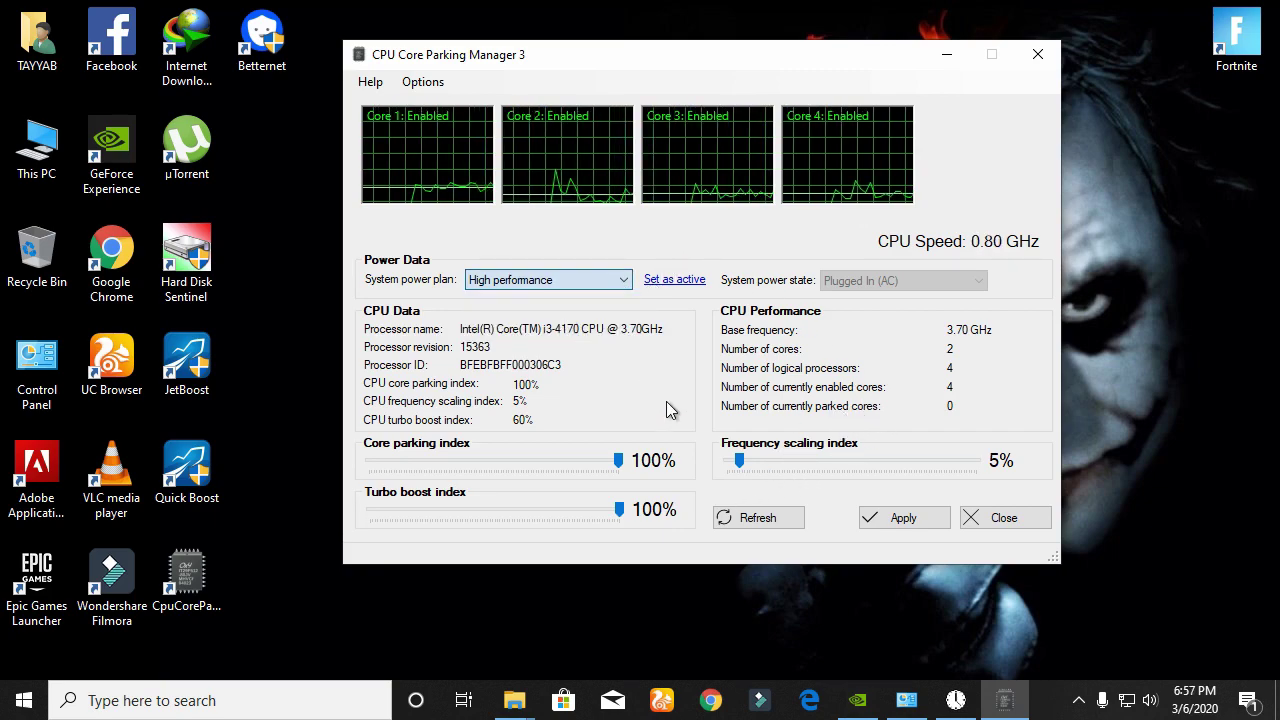
click(891, 517)
click(804, 358)
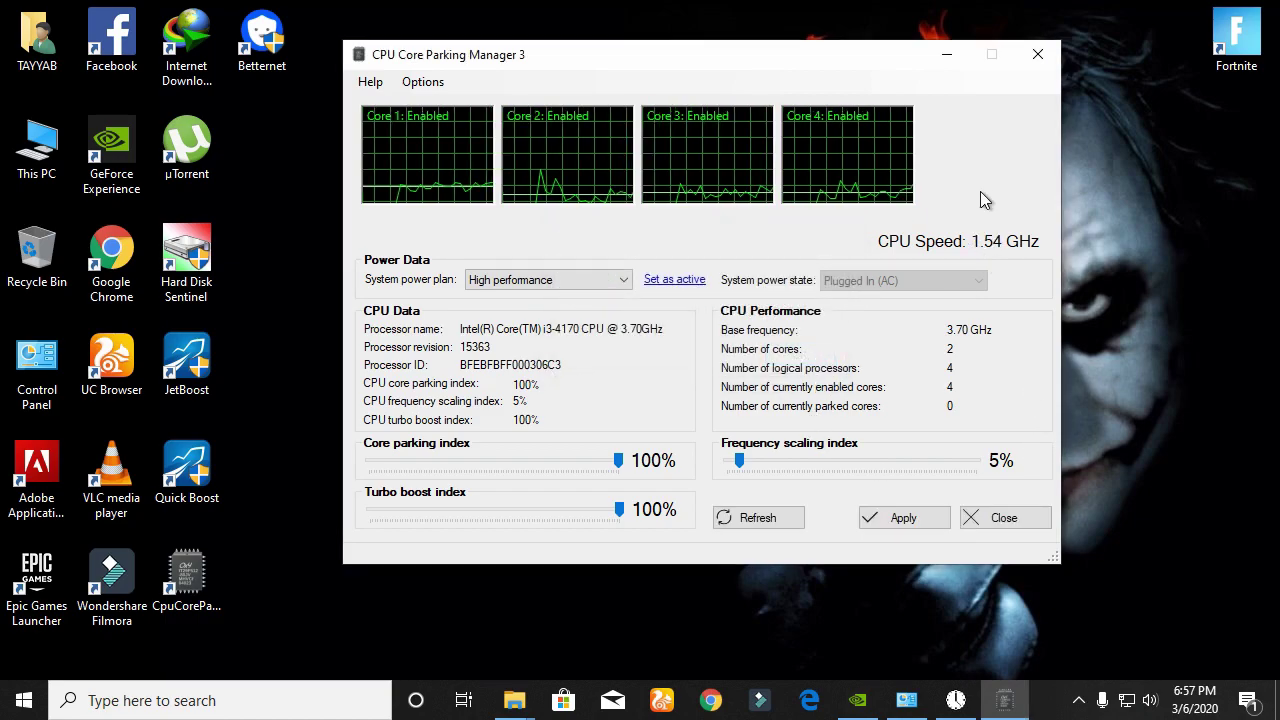
click(951, 54)
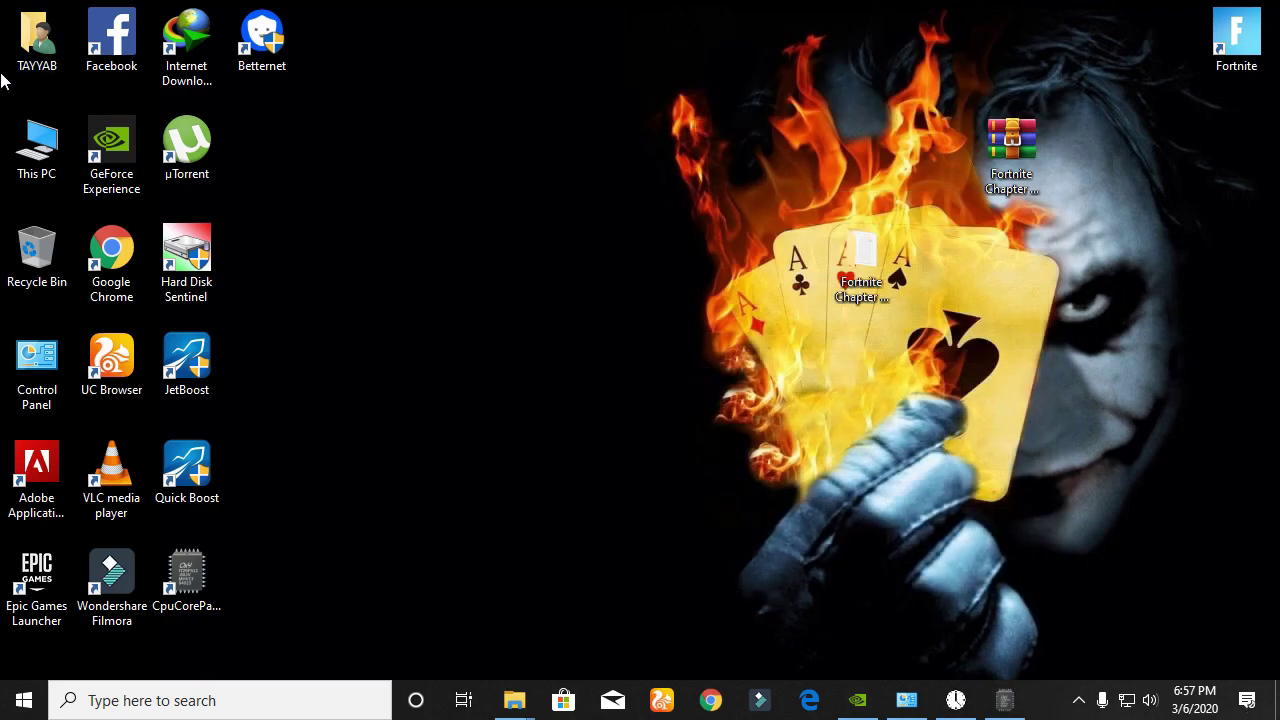
- Open the Win64 folder under D:\New Fortnite\Fortnite\FortniteGame\Binaries and find the Fortnite executables
double_click(24, 140)
double_click(565, 281)
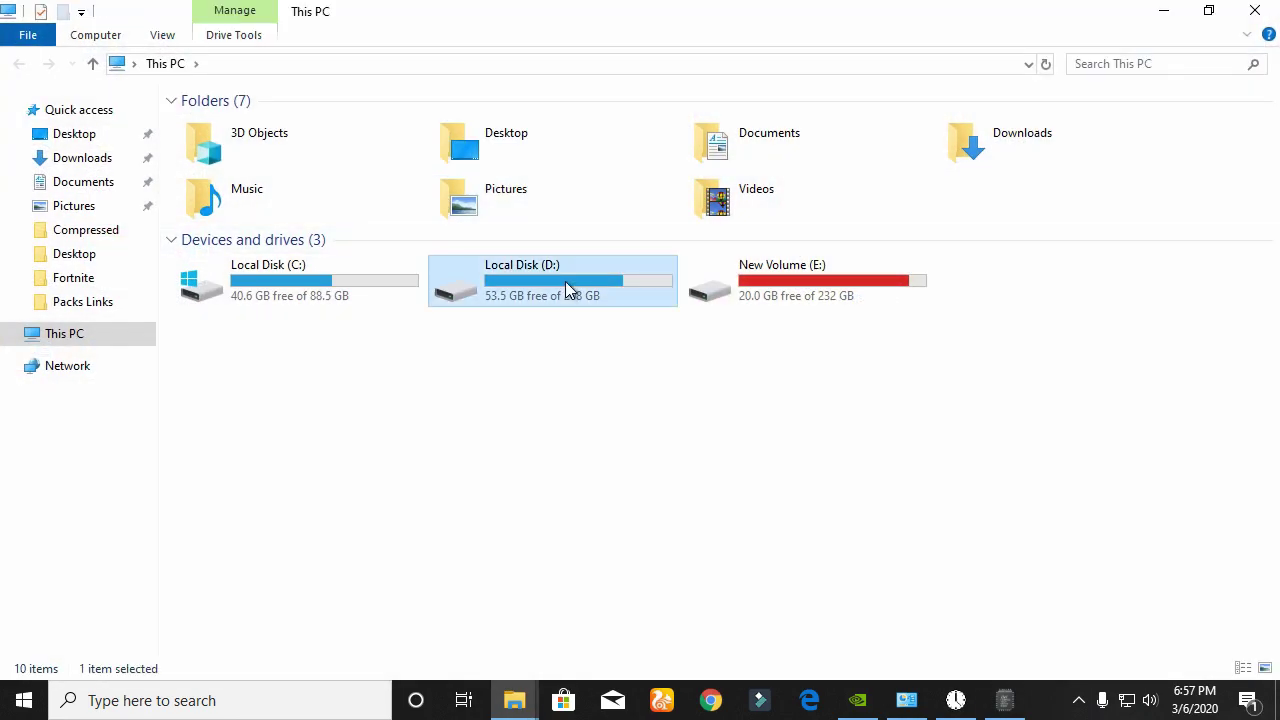
double_click(975, 160)
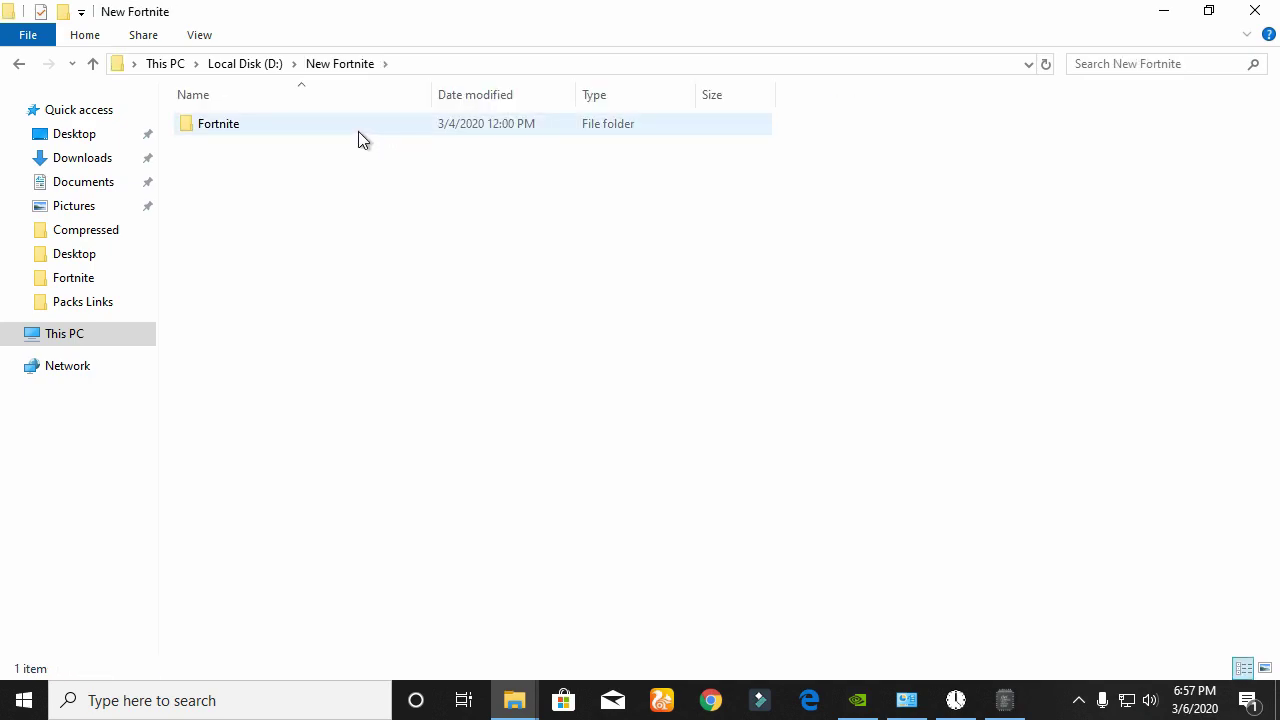
double_click(339, 125)
double_click(255, 166)
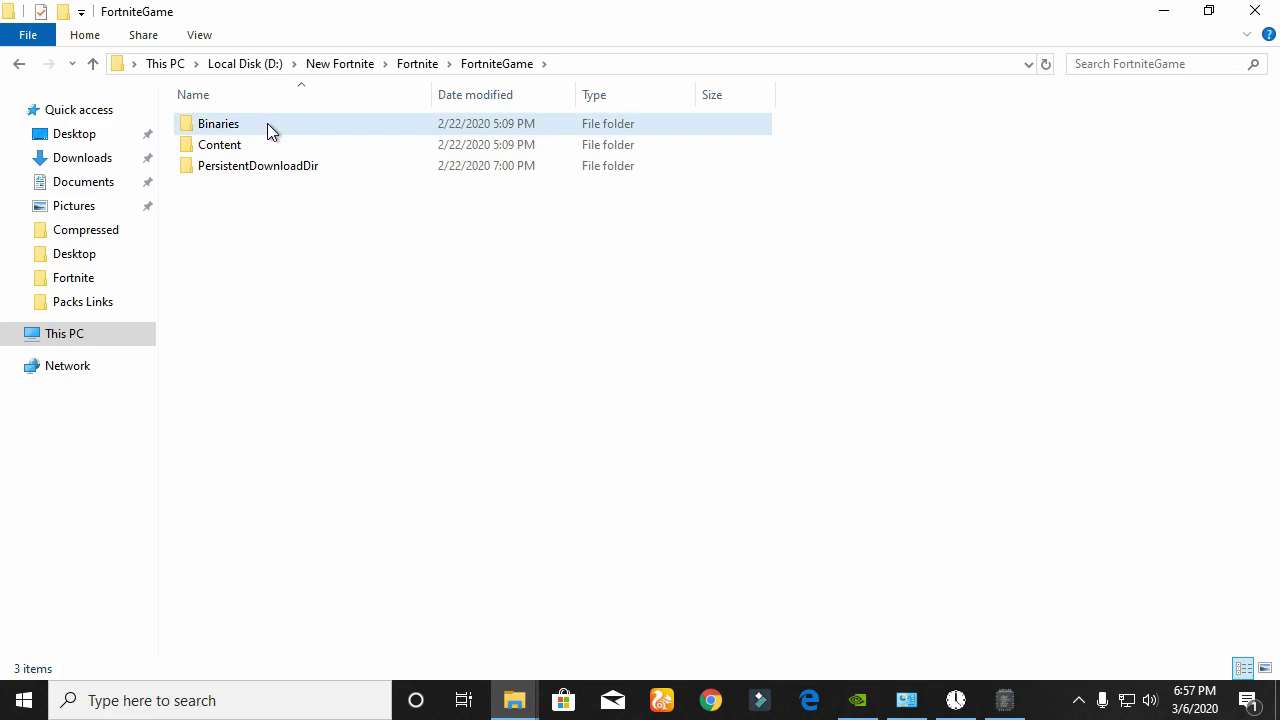
double_click(267, 123)
click(258, 143)
double_click(258, 145)
scroll(330, 250, down, 15)
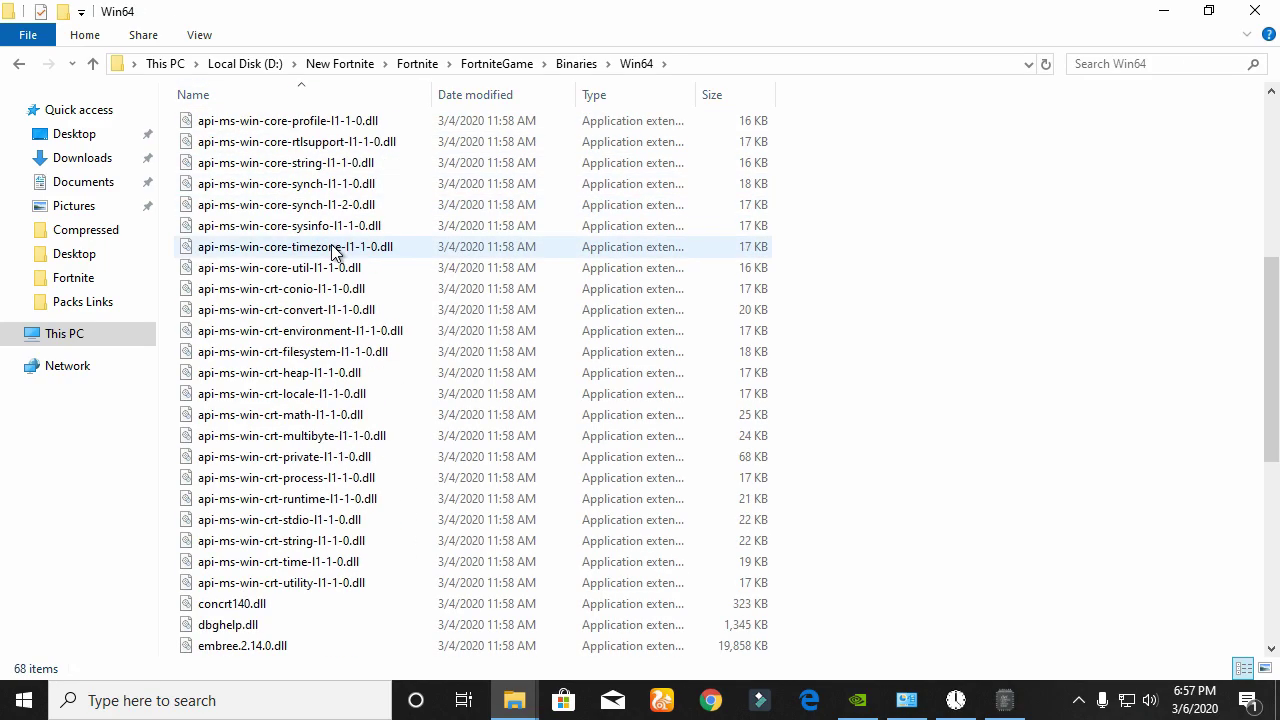
- For FortniteClient-Win64-Shipping, disable fullscreen optimizations and override high DPI scaling behavior with scaling performed by Application
right_click(300, 206)
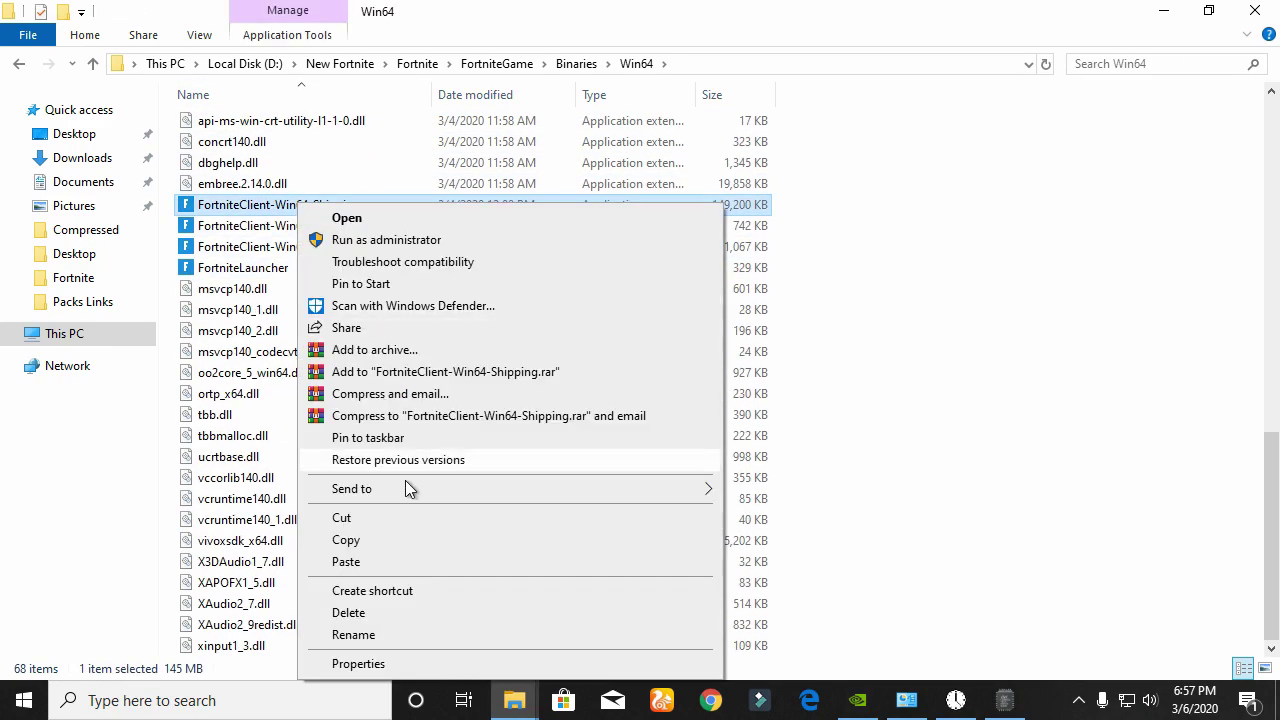
click(479, 662)
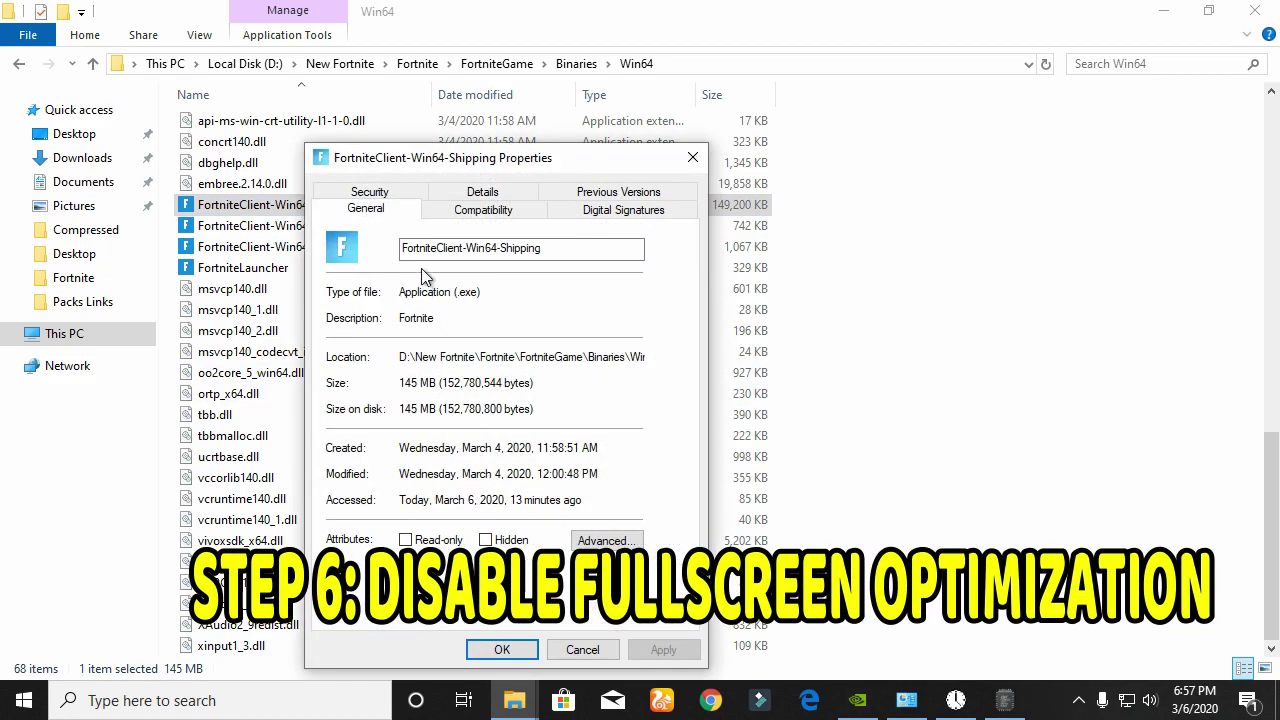
click(486, 210)
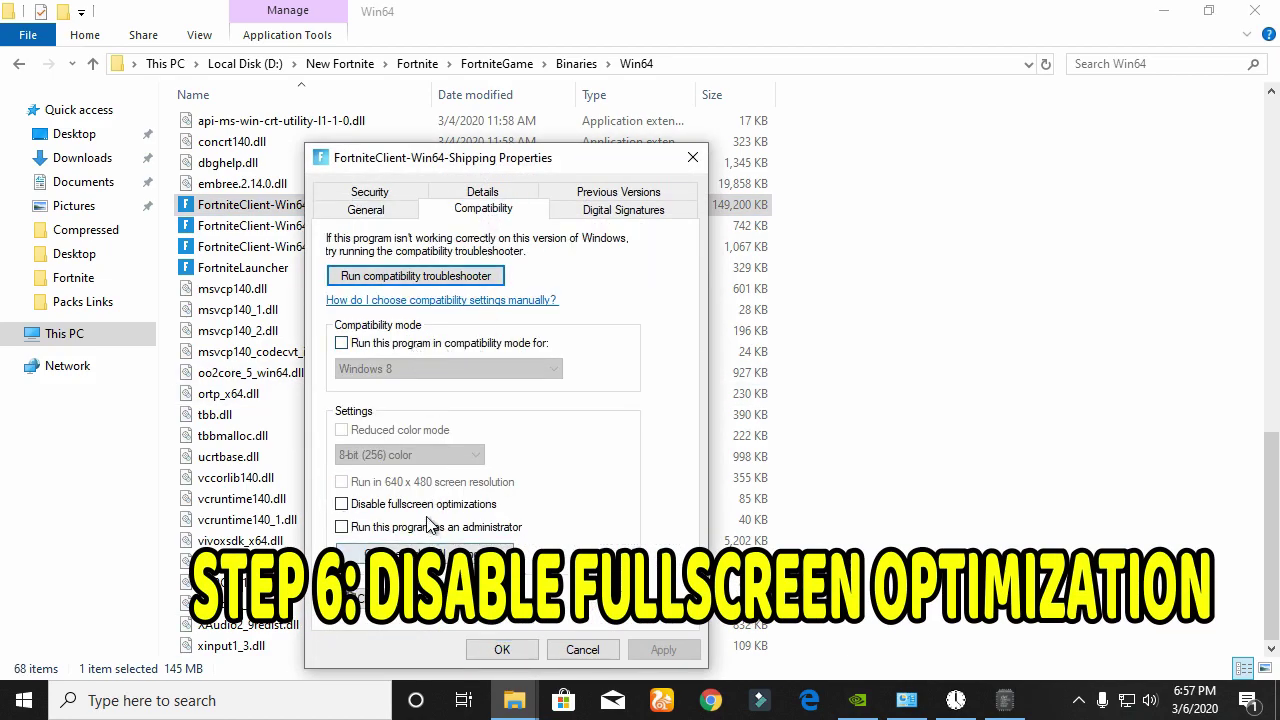
click(427, 507)
click(449, 556)
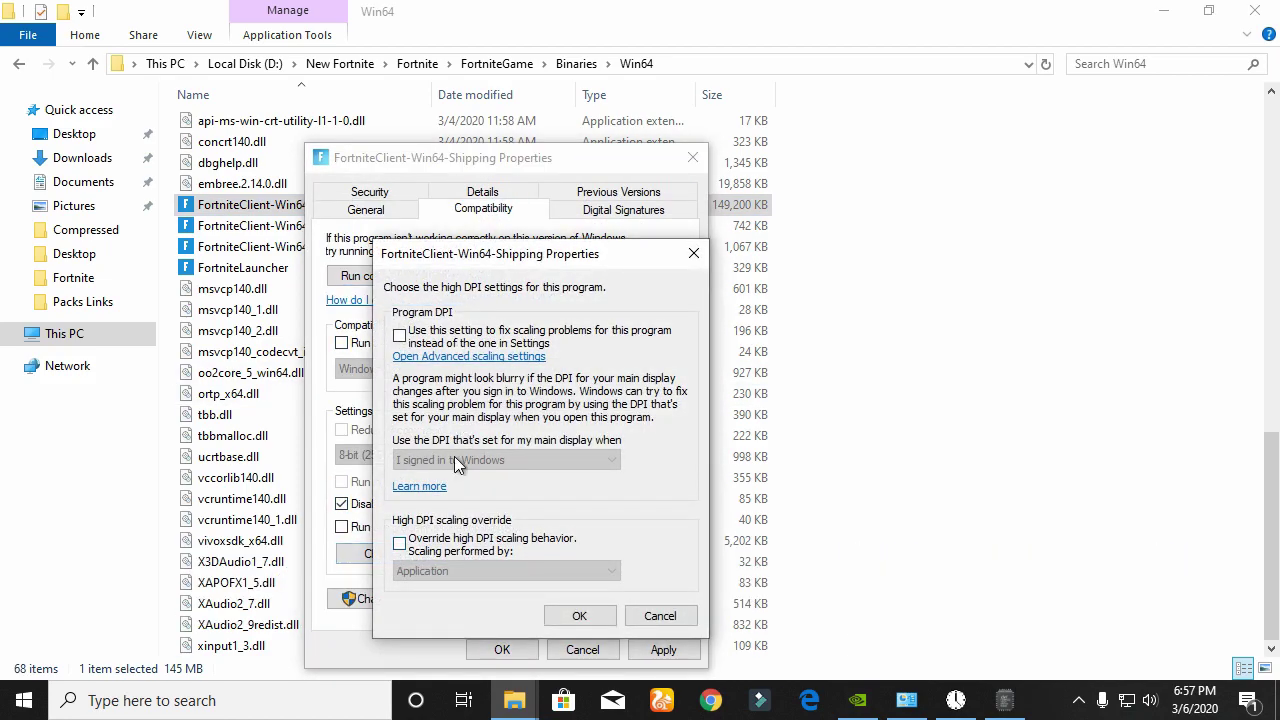
click(452, 541)
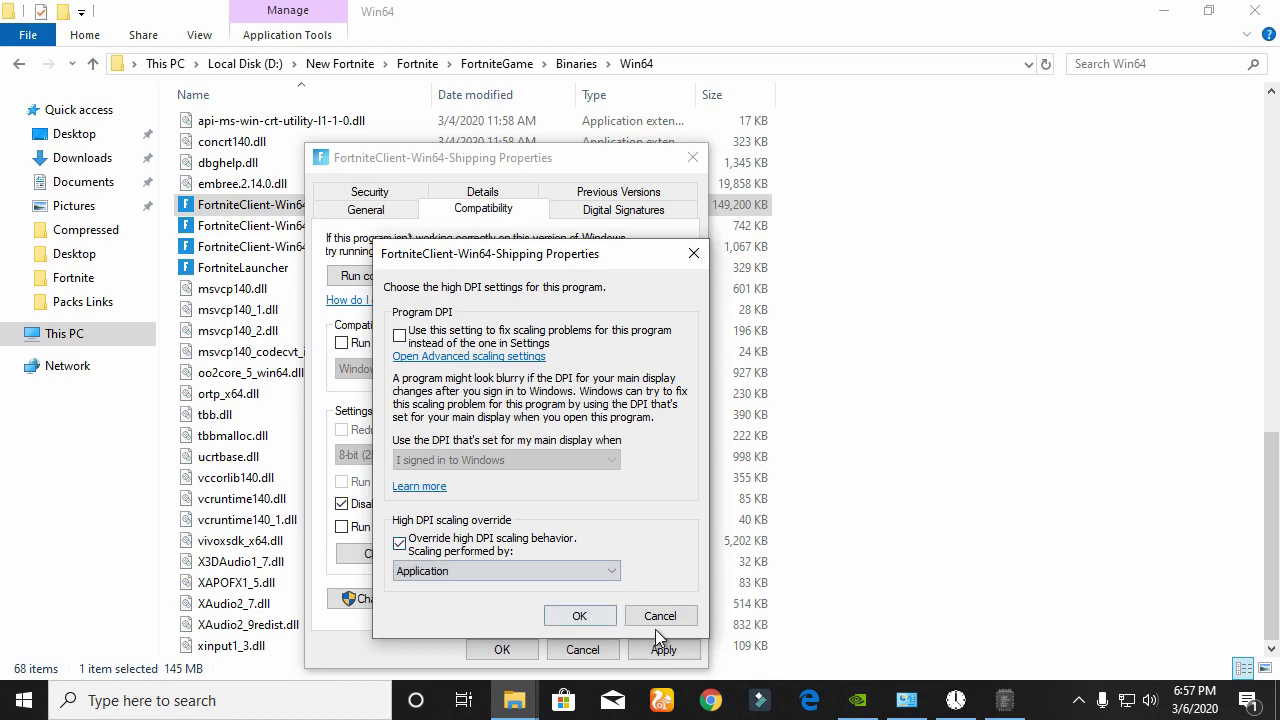
click(579, 616)
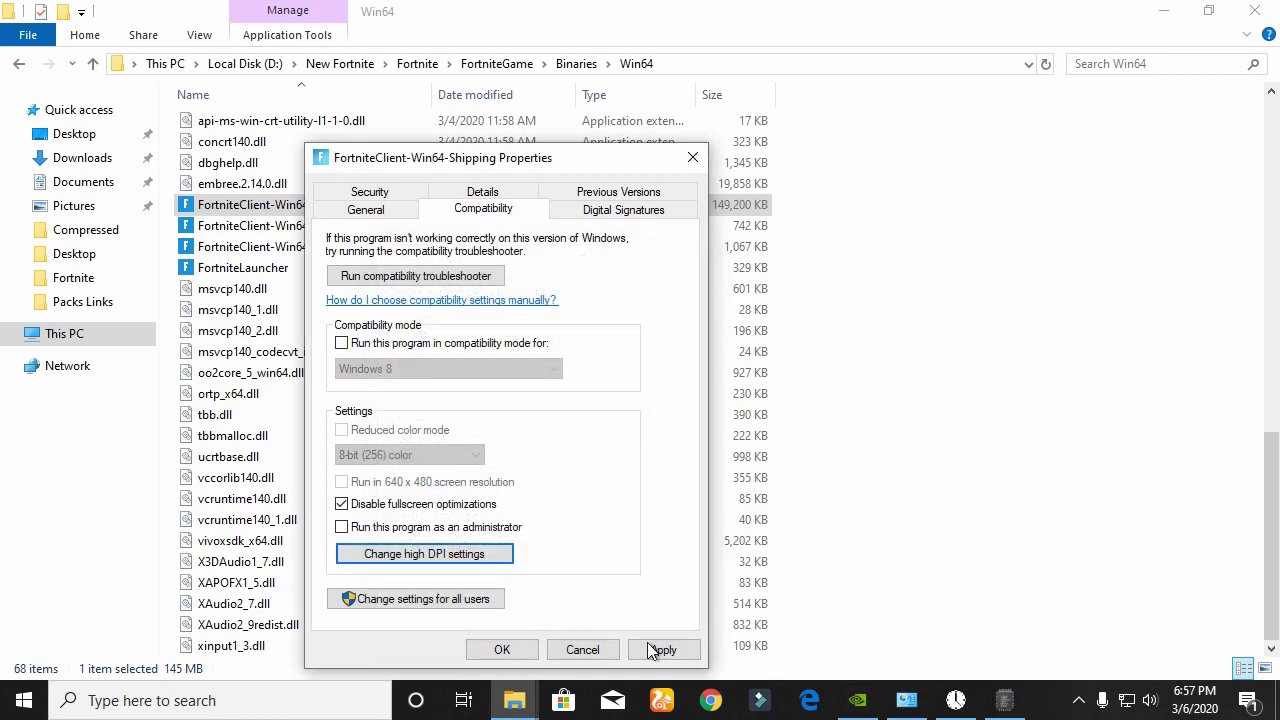
click(502, 650)
- Disable fullscreen optimizations in the compatibility settings of FortniteClient-Win64-Shipping_BE and apply the change
right_click(285, 225)
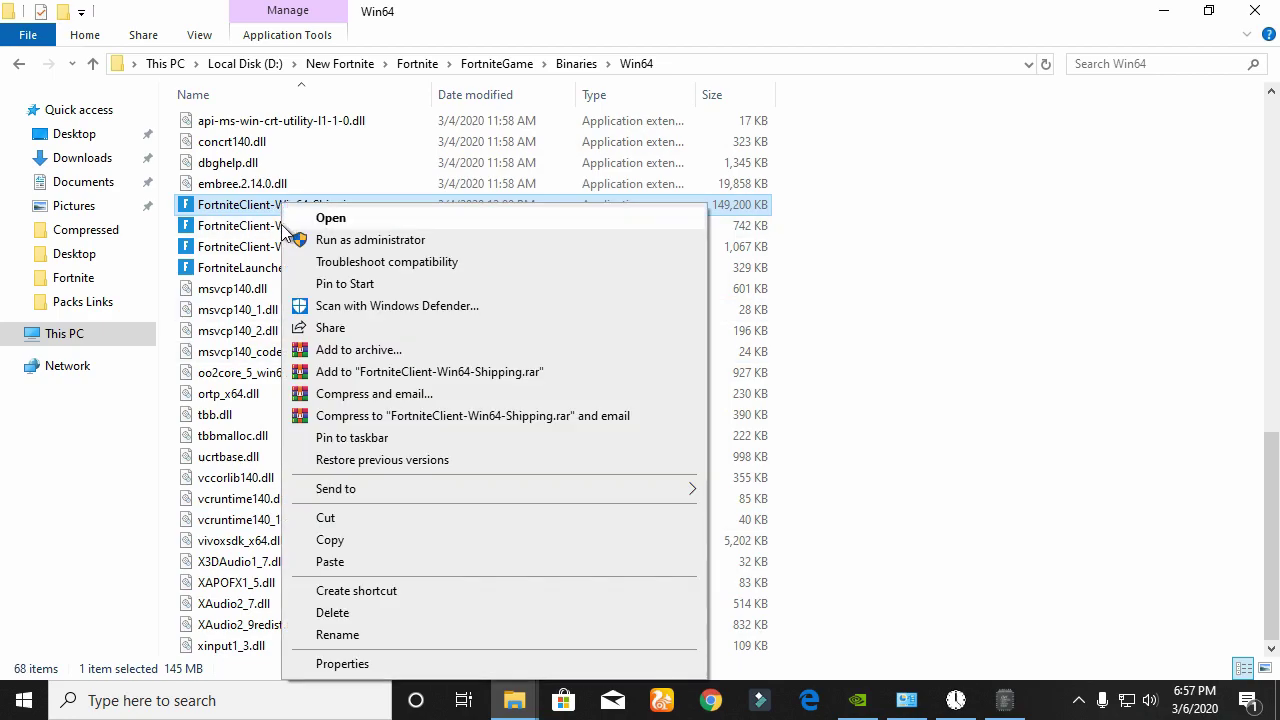
click(423, 664)
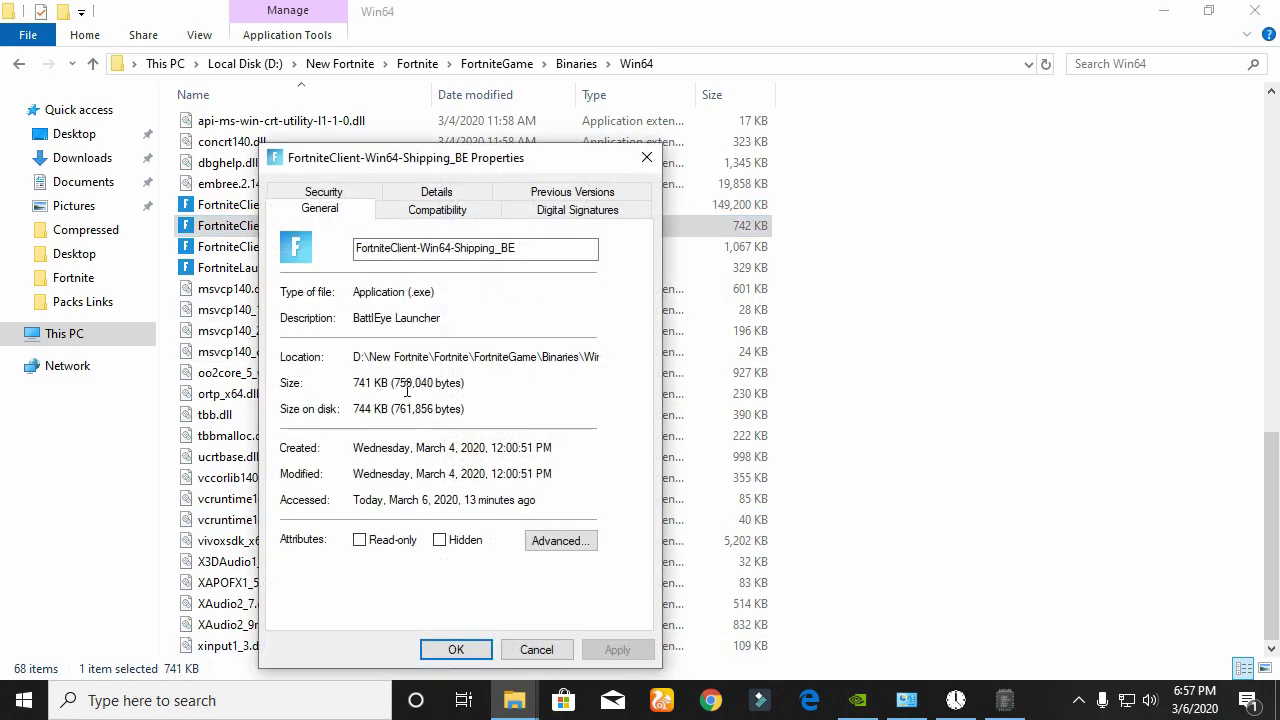
click(436, 212)
click(355, 505)
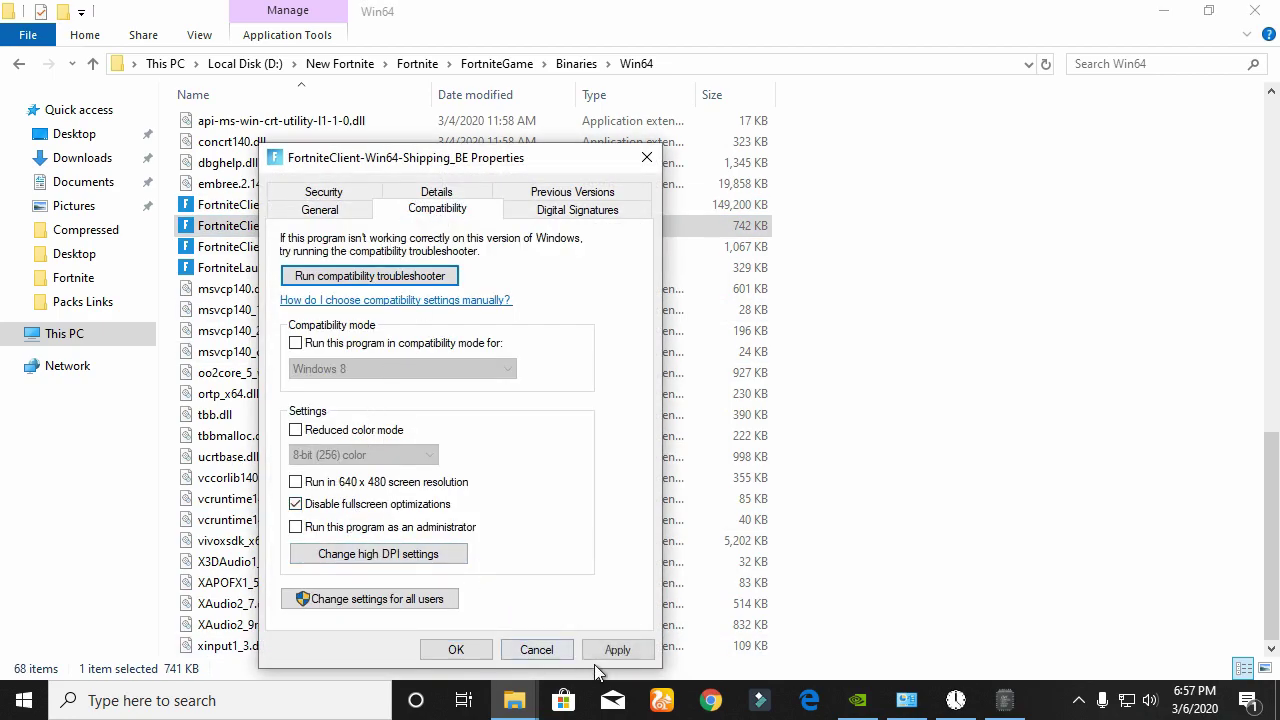
click(612, 652)
click(456, 650)
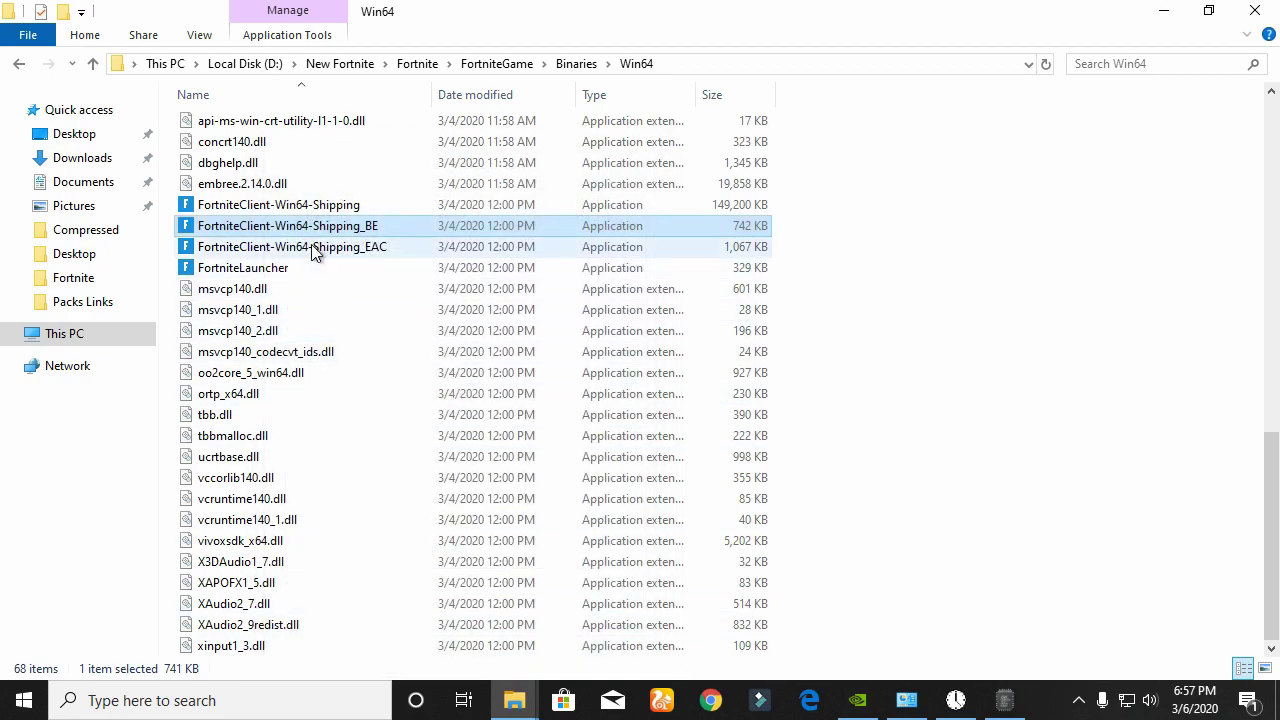
- Check the compatibility settings of FortniteClient-Win64-Shipping_EAC and close its properties
click(306, 246)
right_click(310, 246)
click(463, 664)
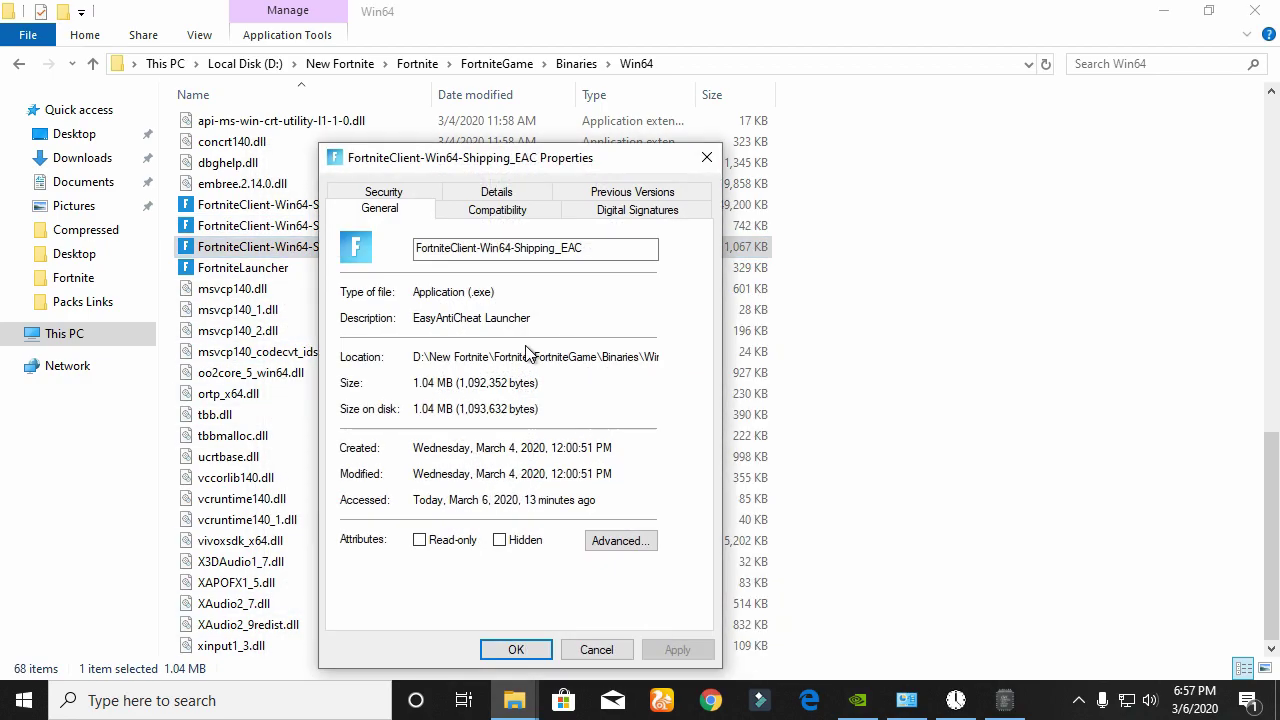
click(497, 209)
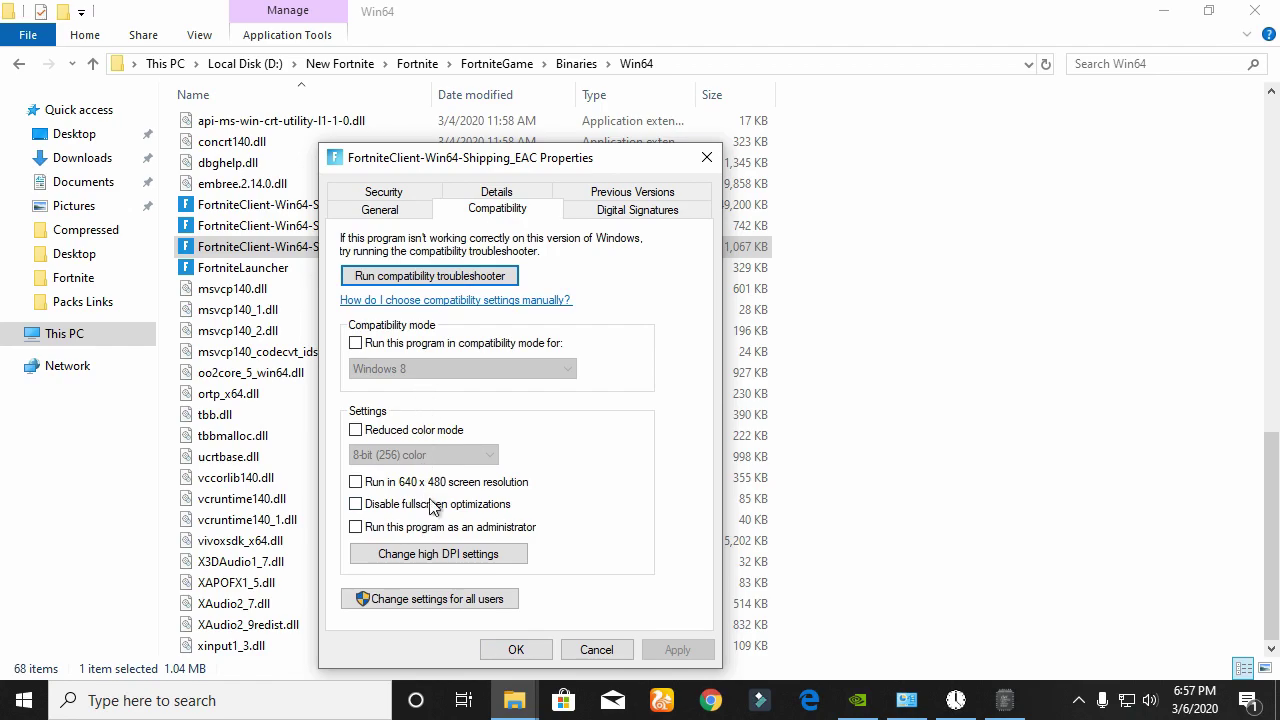
click(520, 651)
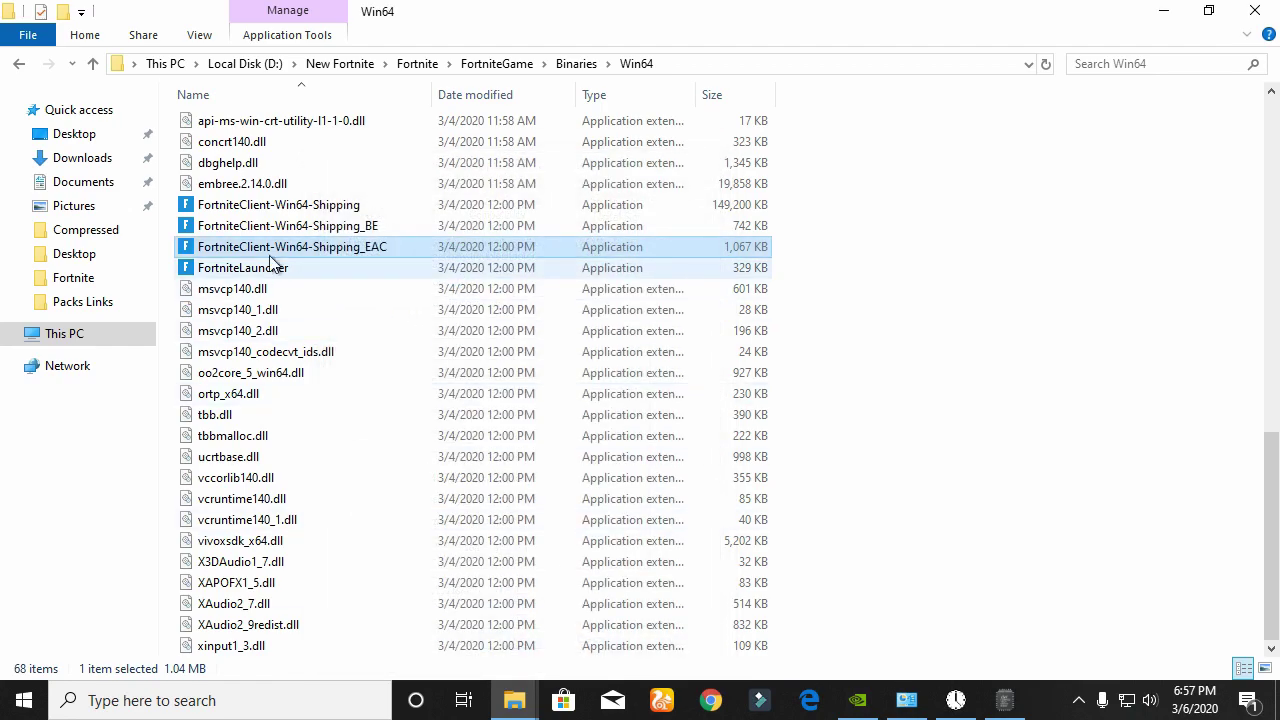
- Disable fullscreen optimizations and override the high DPI scaling behavior for FortniteLauncher, applying the compatibility changes
right_click(249, 266)
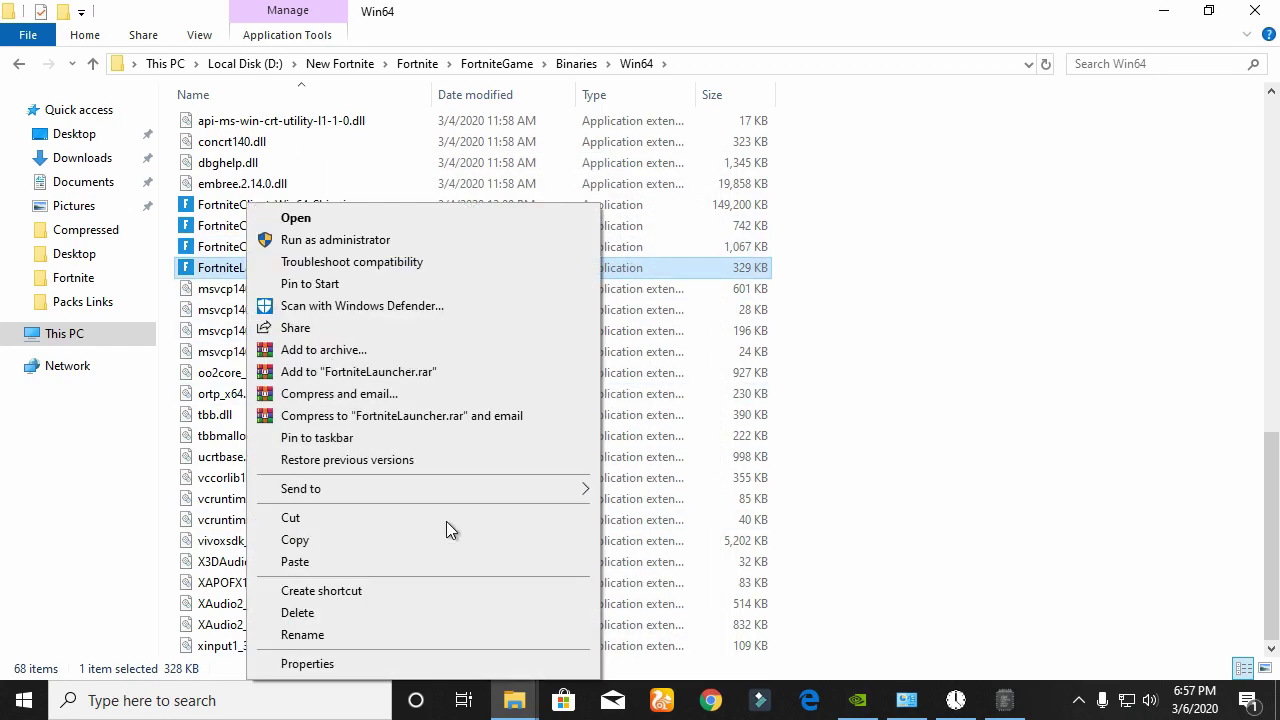
click(478, 657)
click(387, 210)
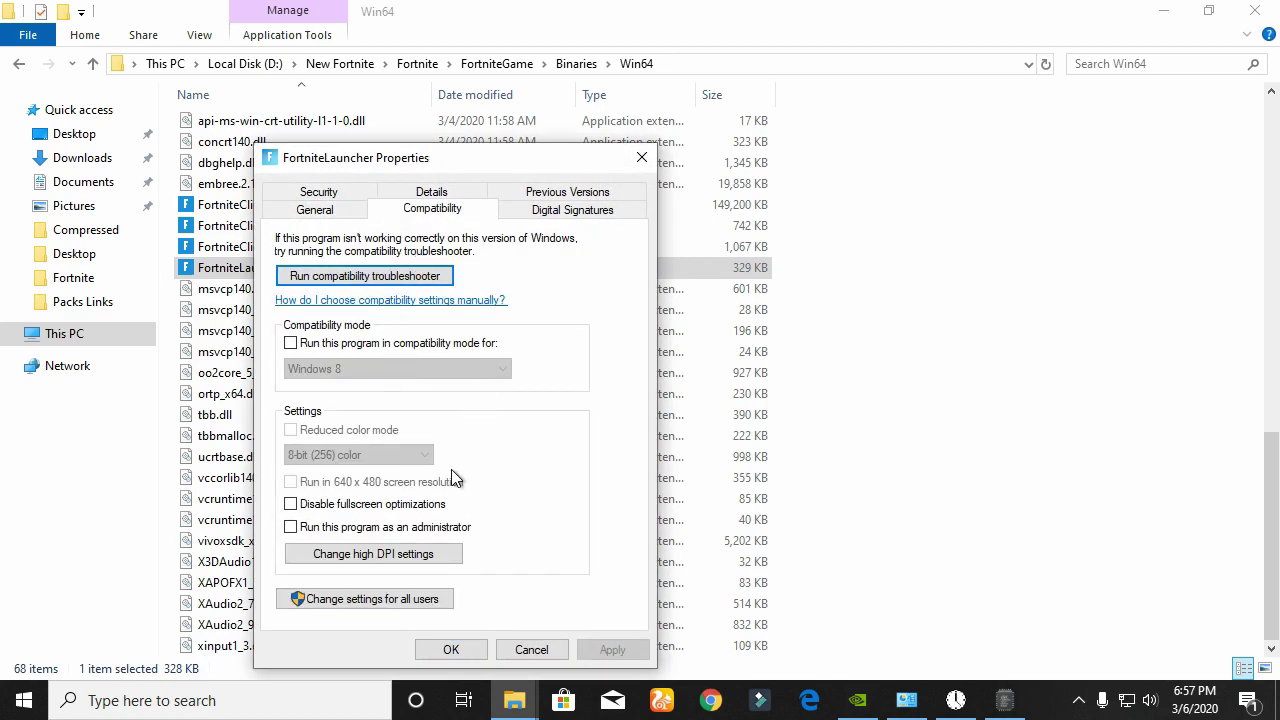
click(388, 506)
click(394, 556)
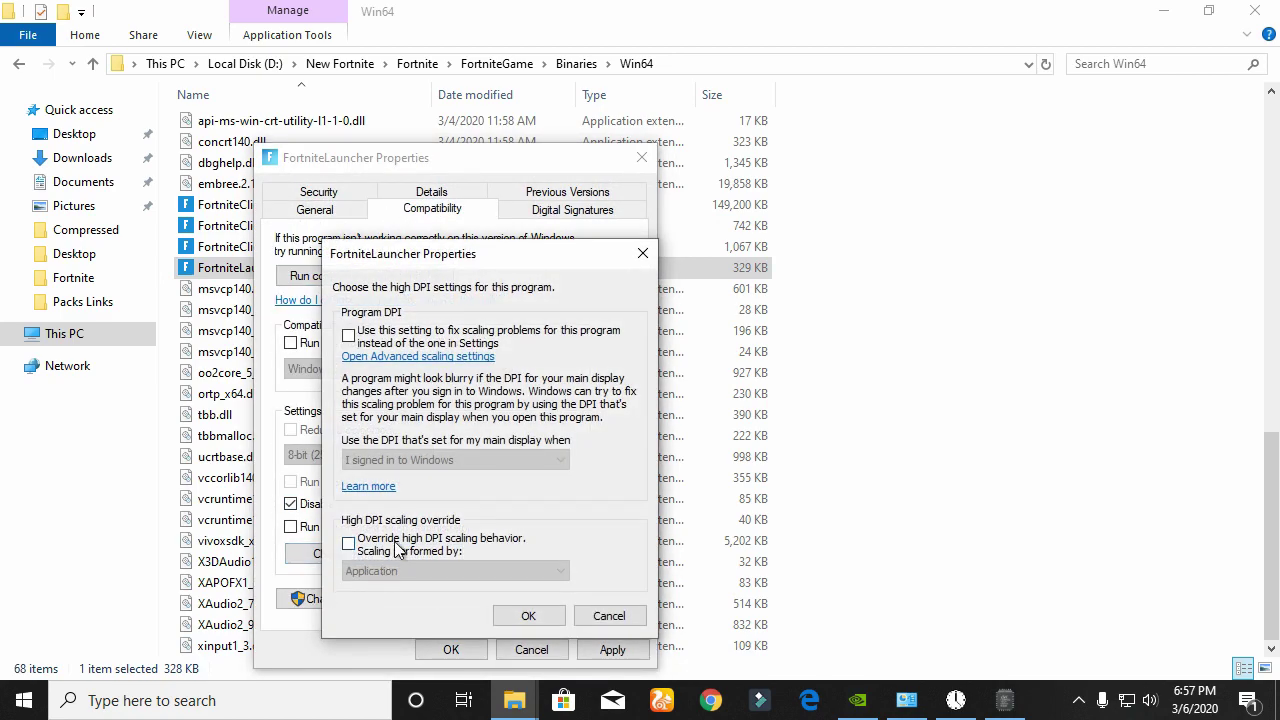
click(462, 568)
click(495, 579)
click(528, 615)
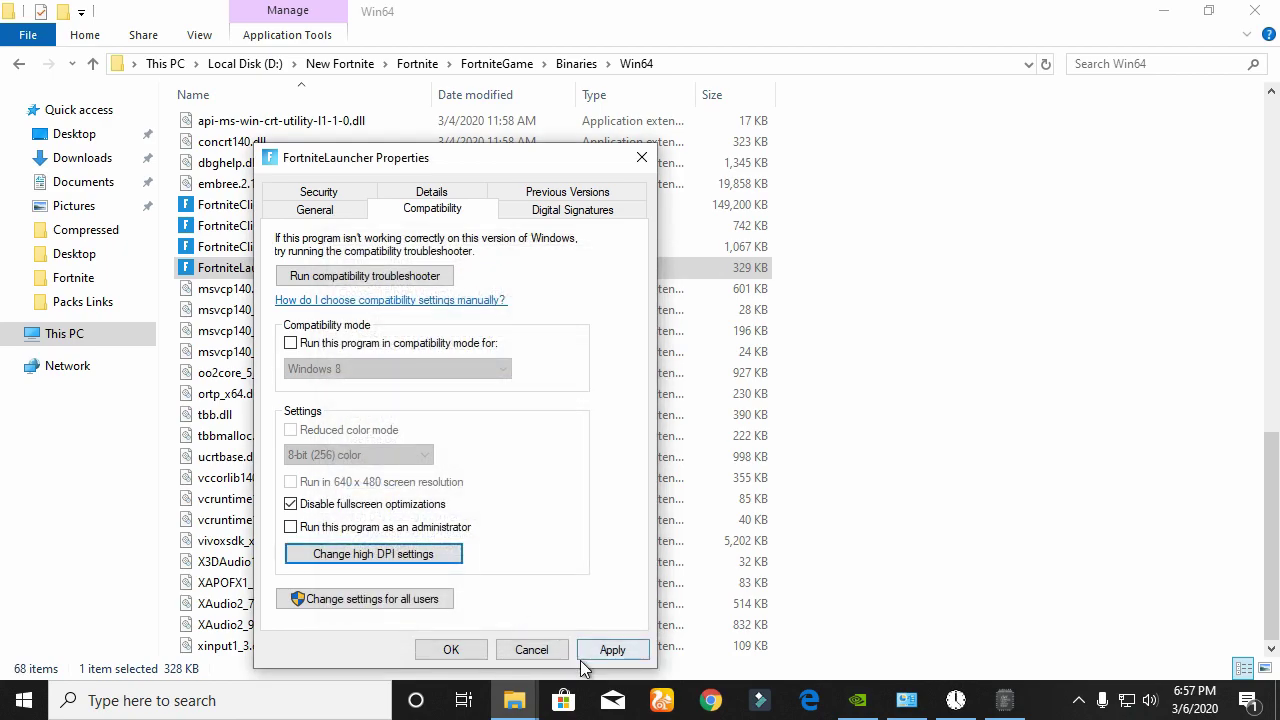
click(610, 650)
click(440, 650)
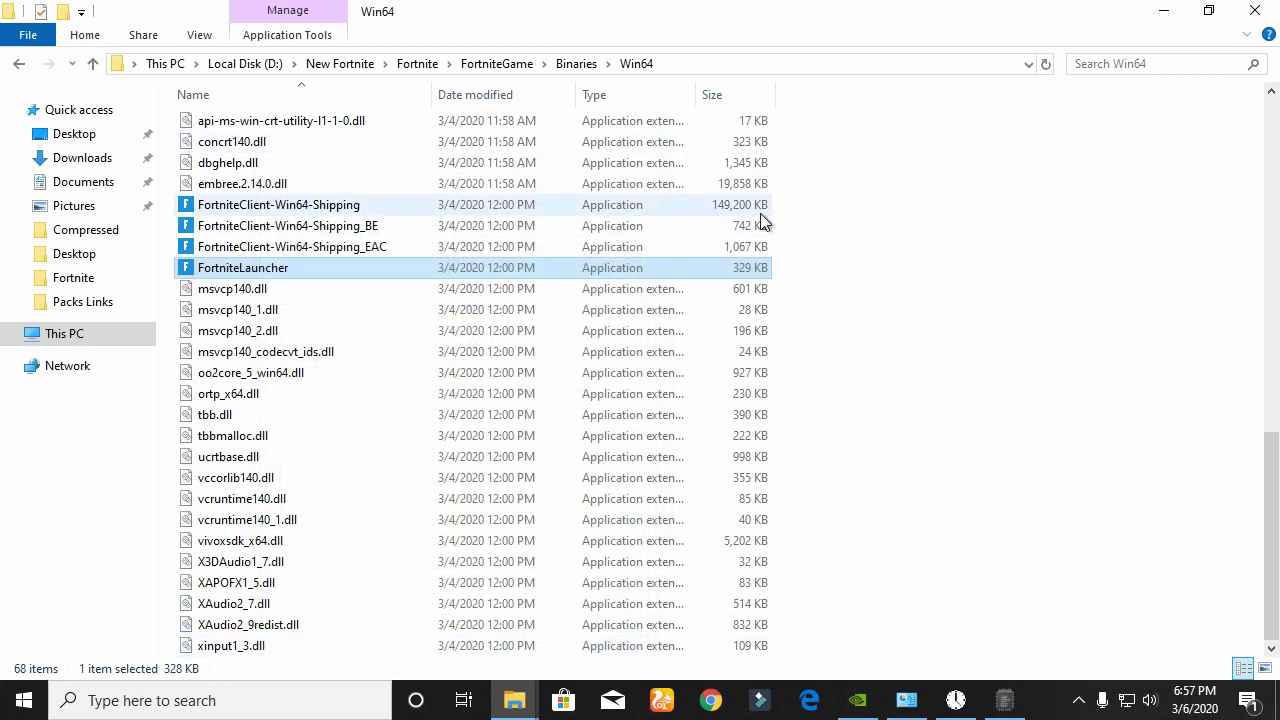
- Close the Win64 folder window and refresh the desktop
scroll(797, 234, up, 14)
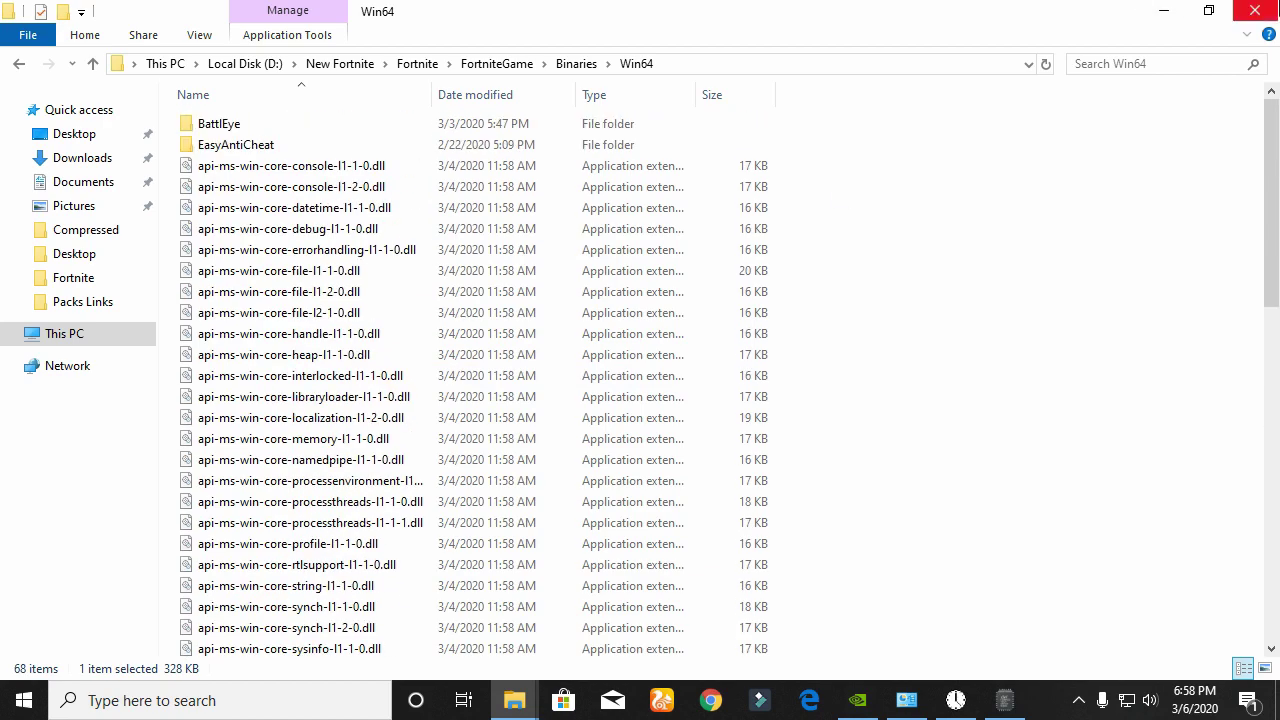
click(1255, 10)
right_click(750, 200)
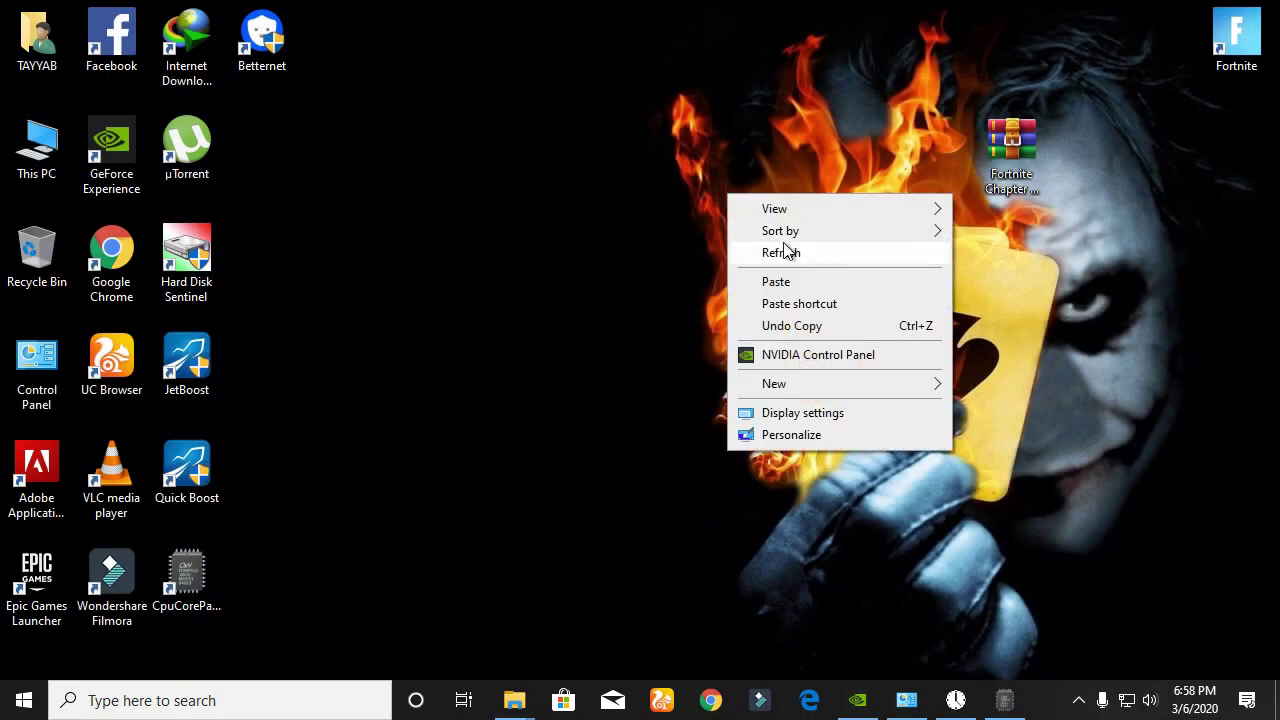
click(777, 251)
- Switch to NVIDIA Control Panel and show the global settings under Manage 3D settings
right_click(617, 210)
click(737, 371)
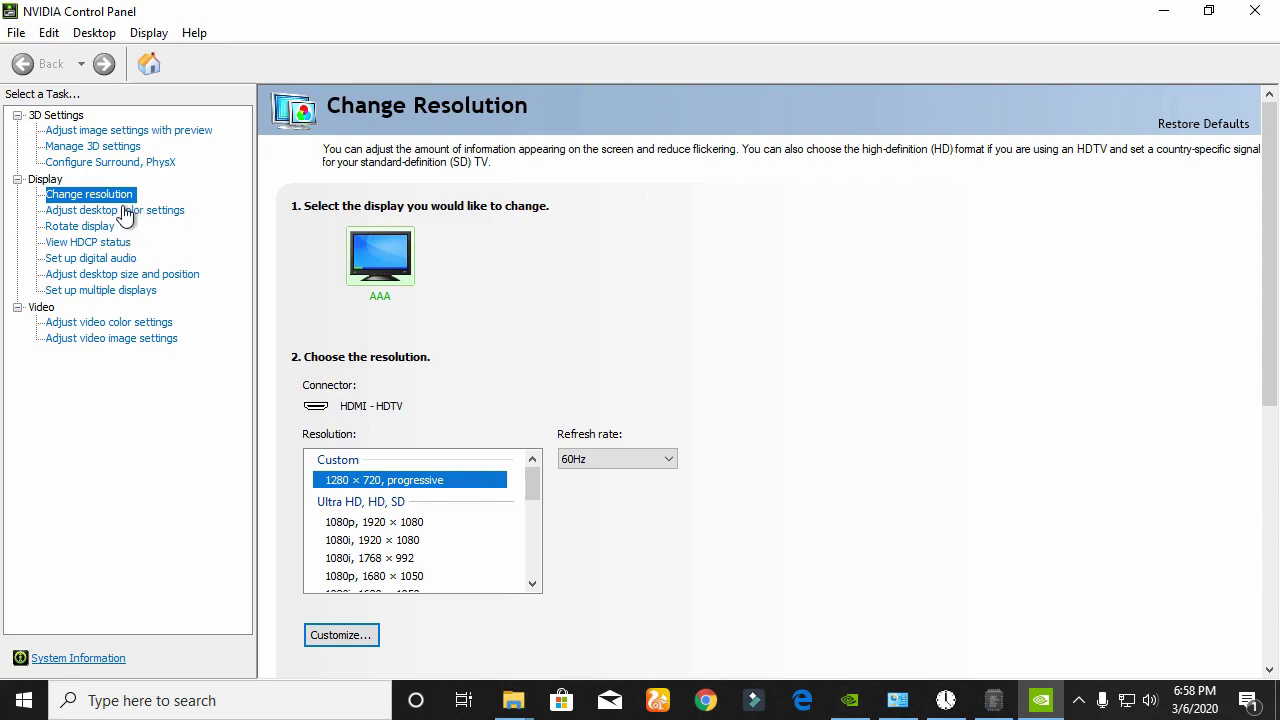
click(130, 148)
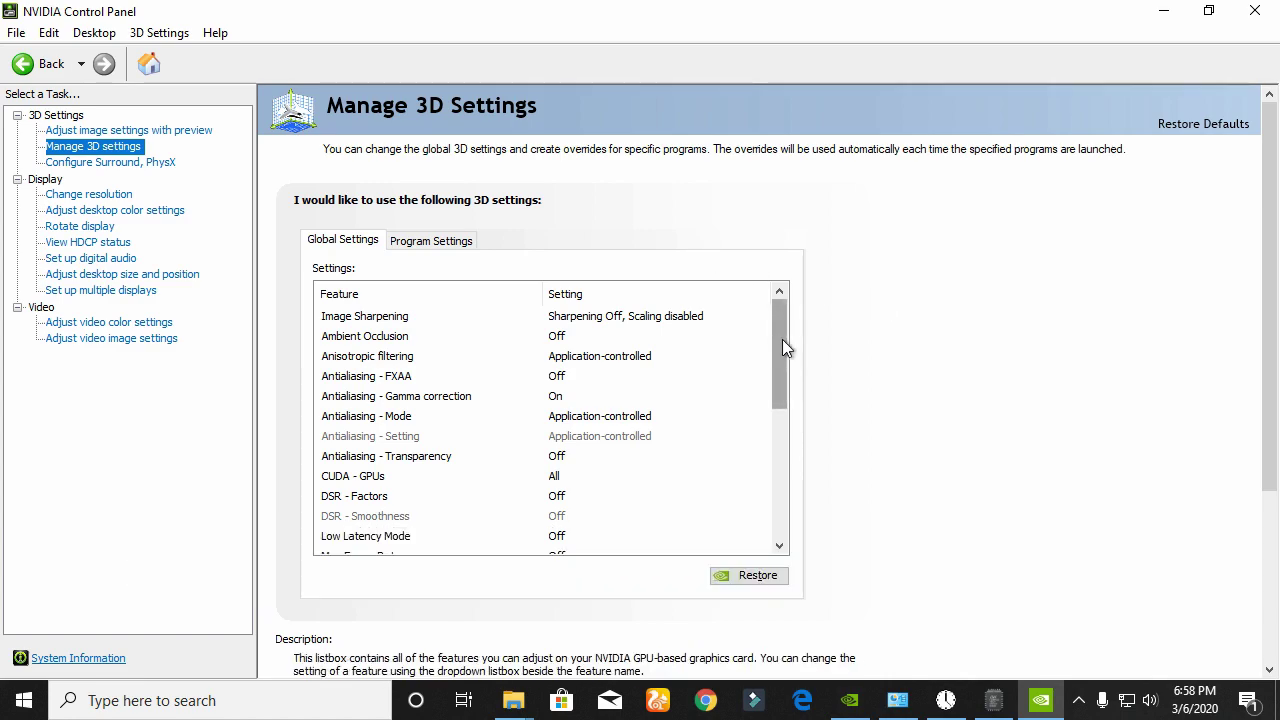
- Set Low Latency Mode to Ultra in the global 3D settings
click(757, 356)
click(782, 334)
drag(782, 334, 743, 408)
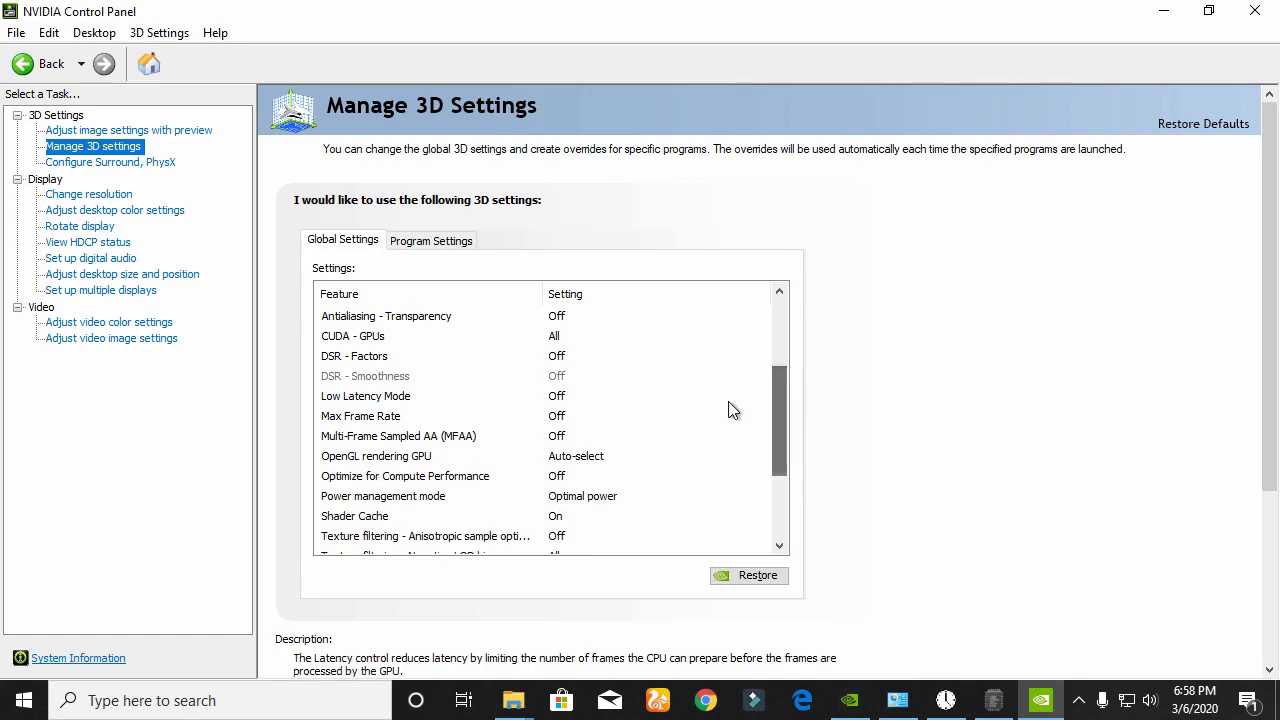
click(580, 400)
click(575, 404)
click(578, 416)
click(585, 400)
click(597, 451)
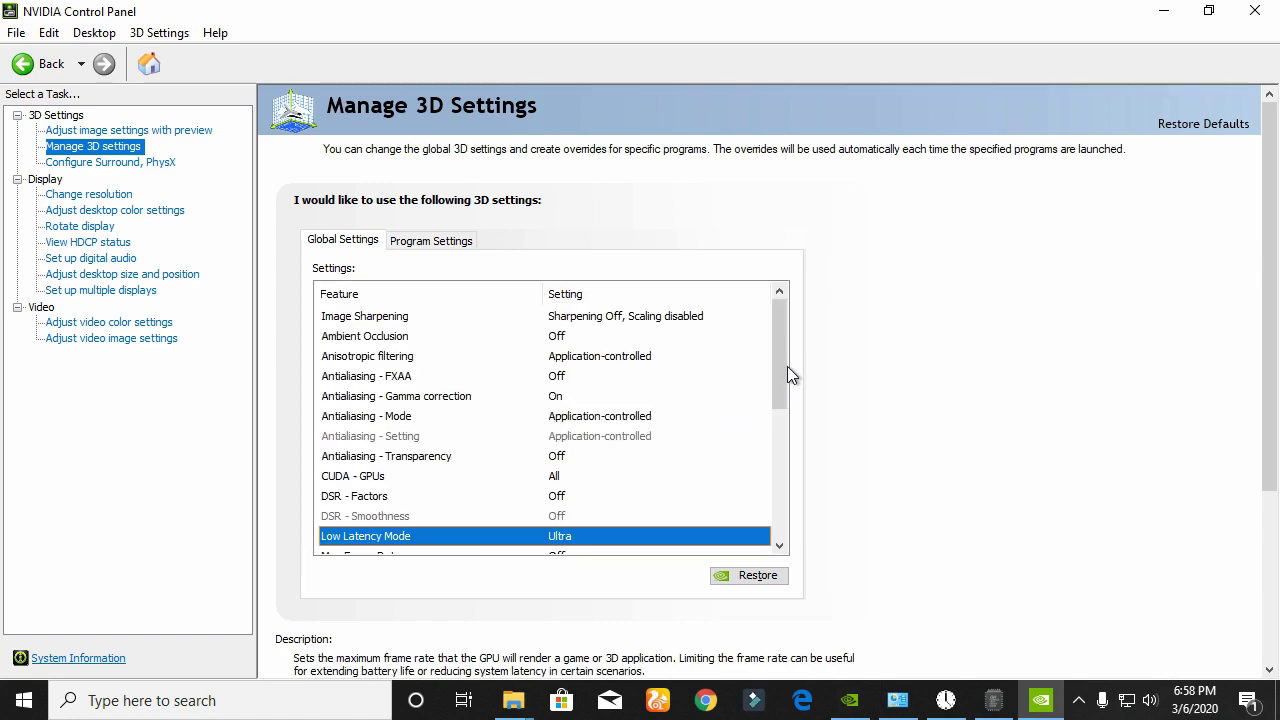
- Set the global Power management mode to Prefer maximum performance
drag(782, 363, 787, 465)
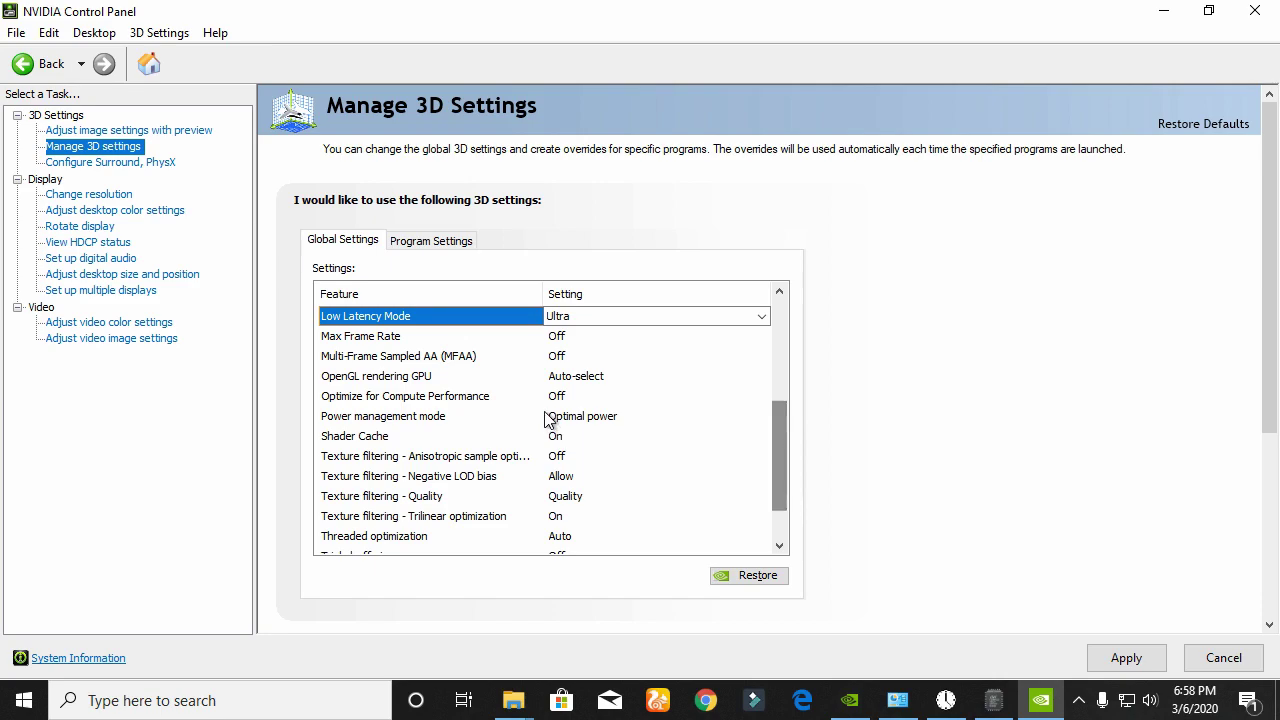
click(609, 418)
click(609, 416)
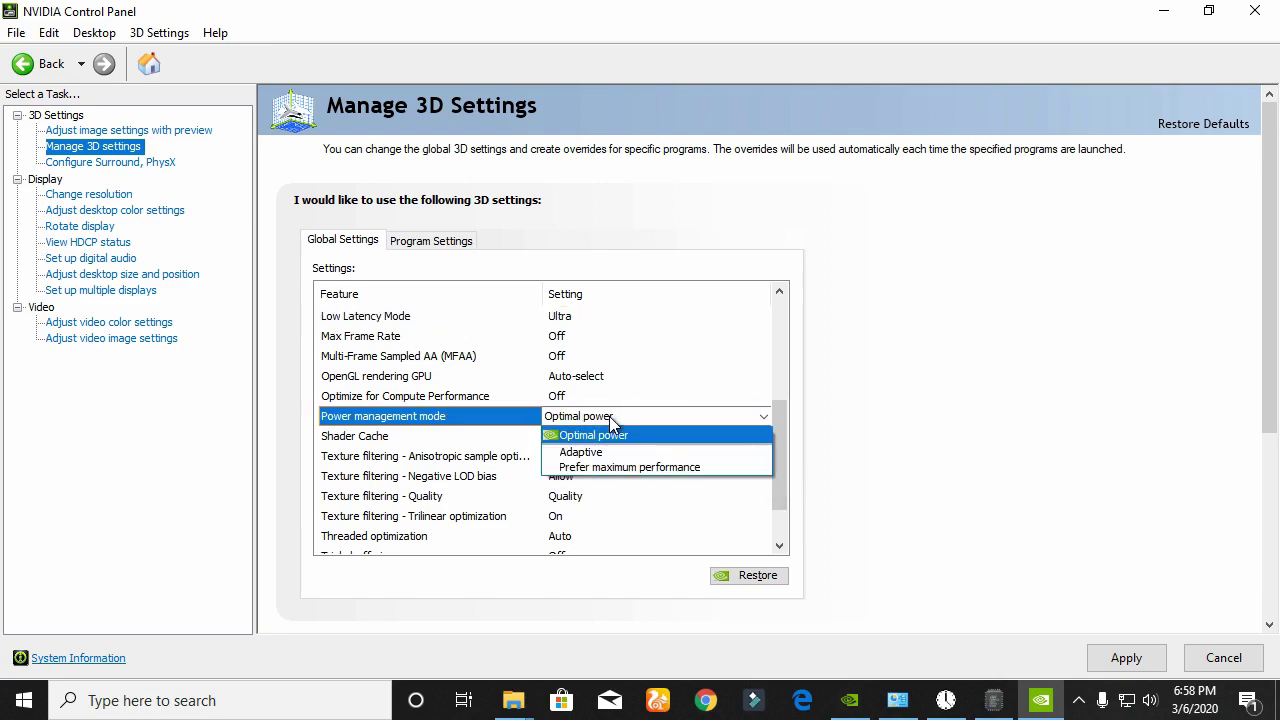
click(634, 467)
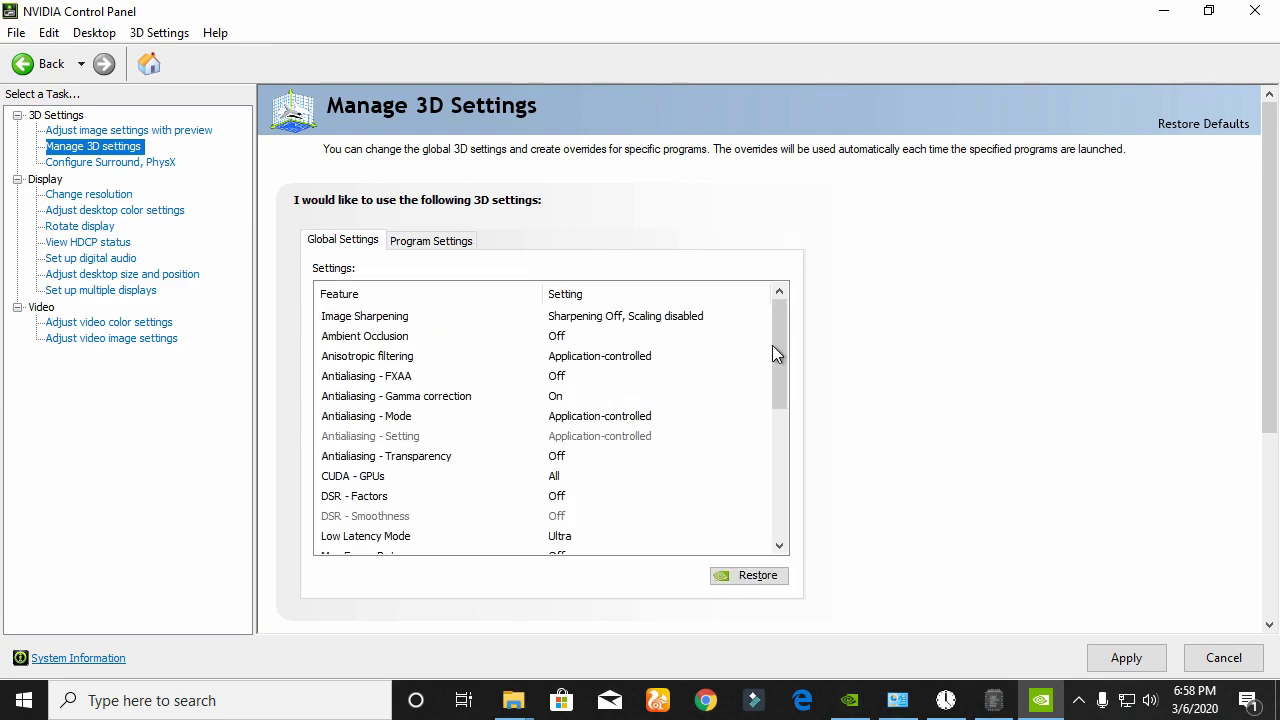
- Set Texture filtering - Quality to High performance in the global 3D settings
scroll(772, 345, down, 2)
drag(772, 345, 794, 477)
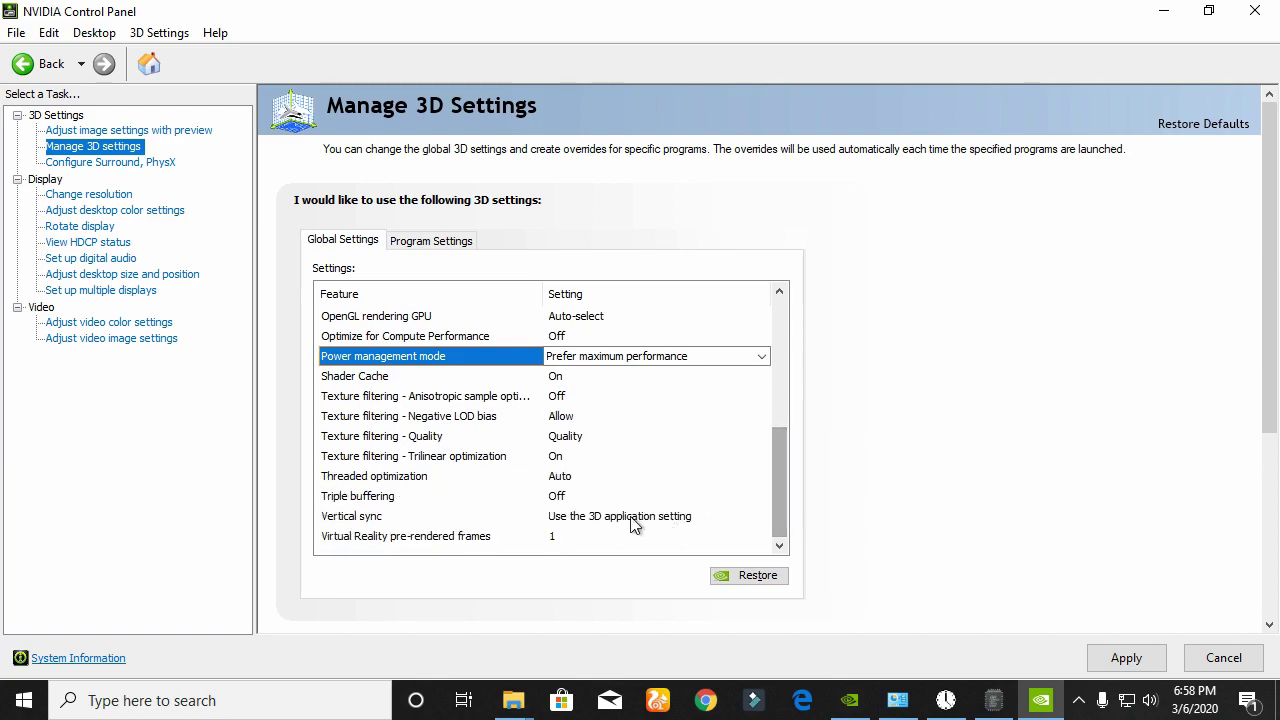
click(580, 440)
click(589, 444)
click(591, 442)
click(591, 442)
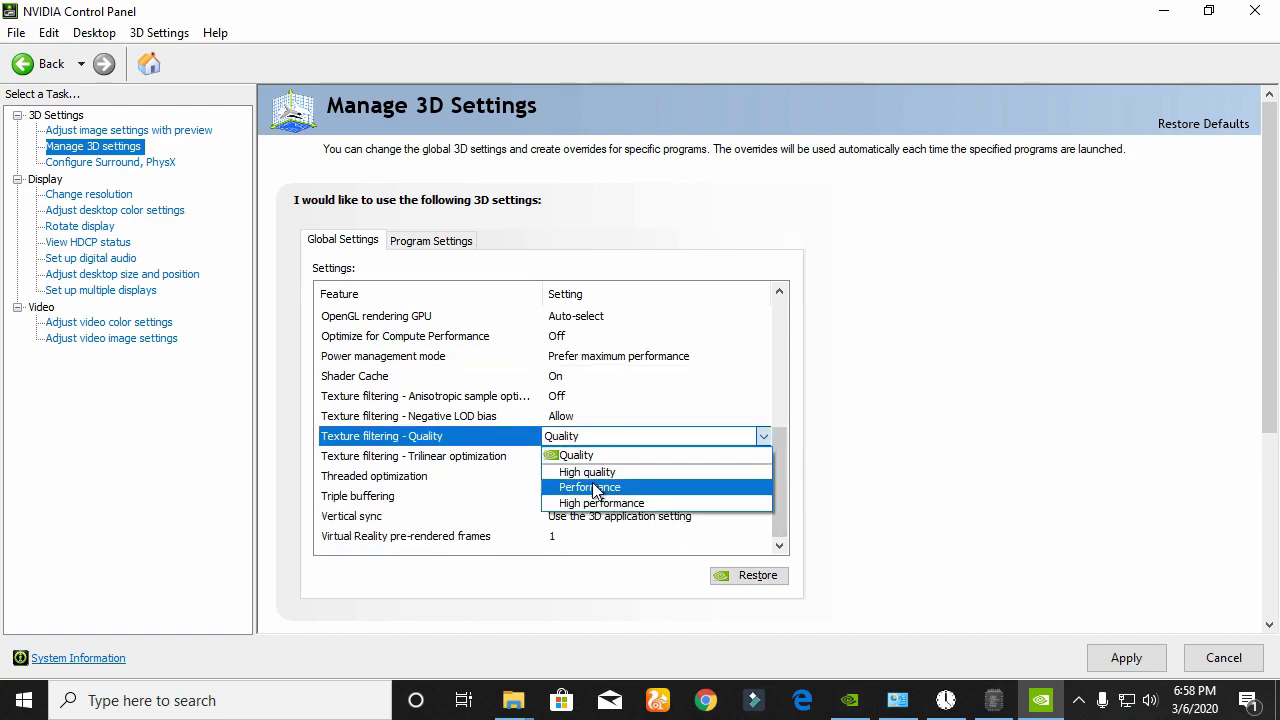
click(600, 508)
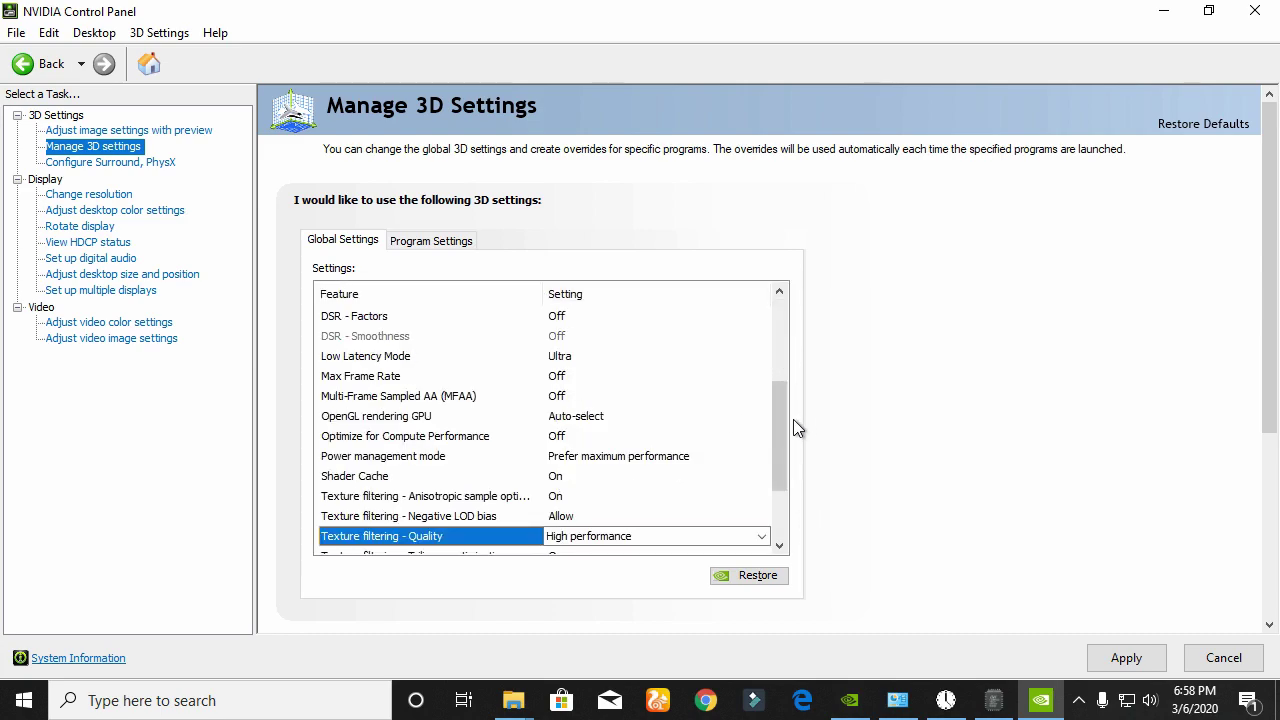
- Apply the changed global 3D settings and close NVIDIA Control Panel
drag(784, 438, 784, 513)
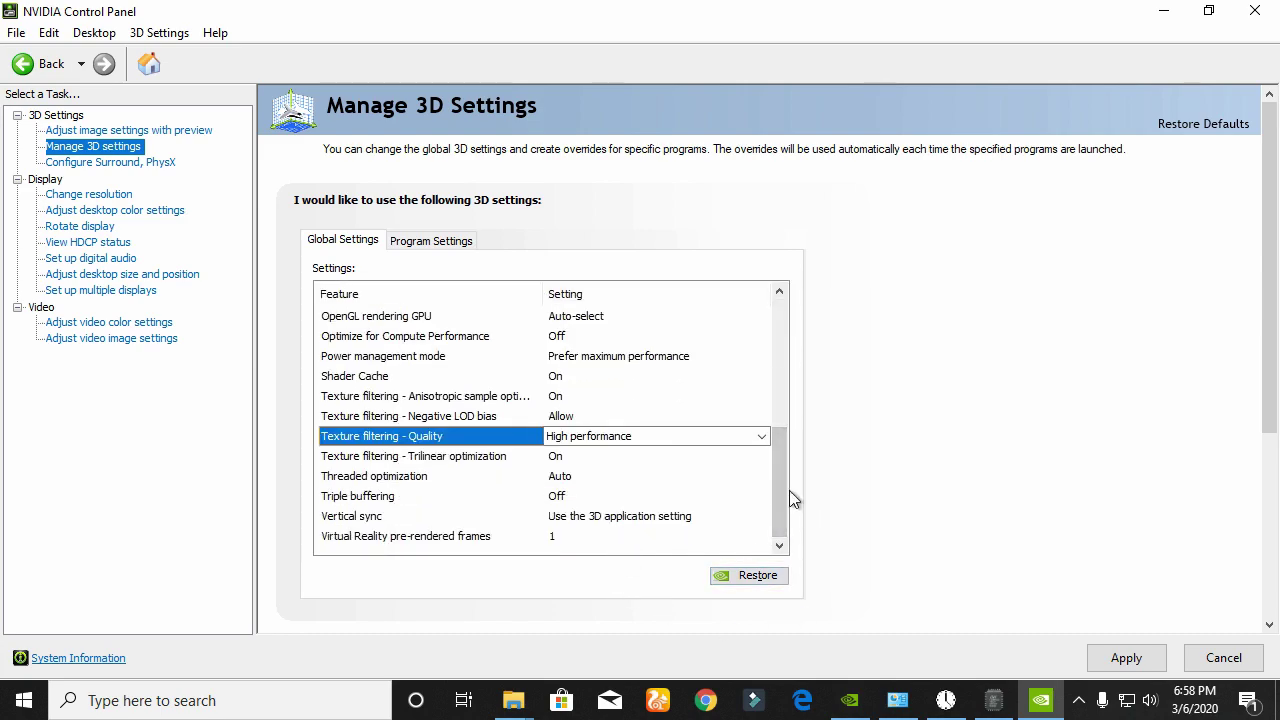
click(1128, 658)
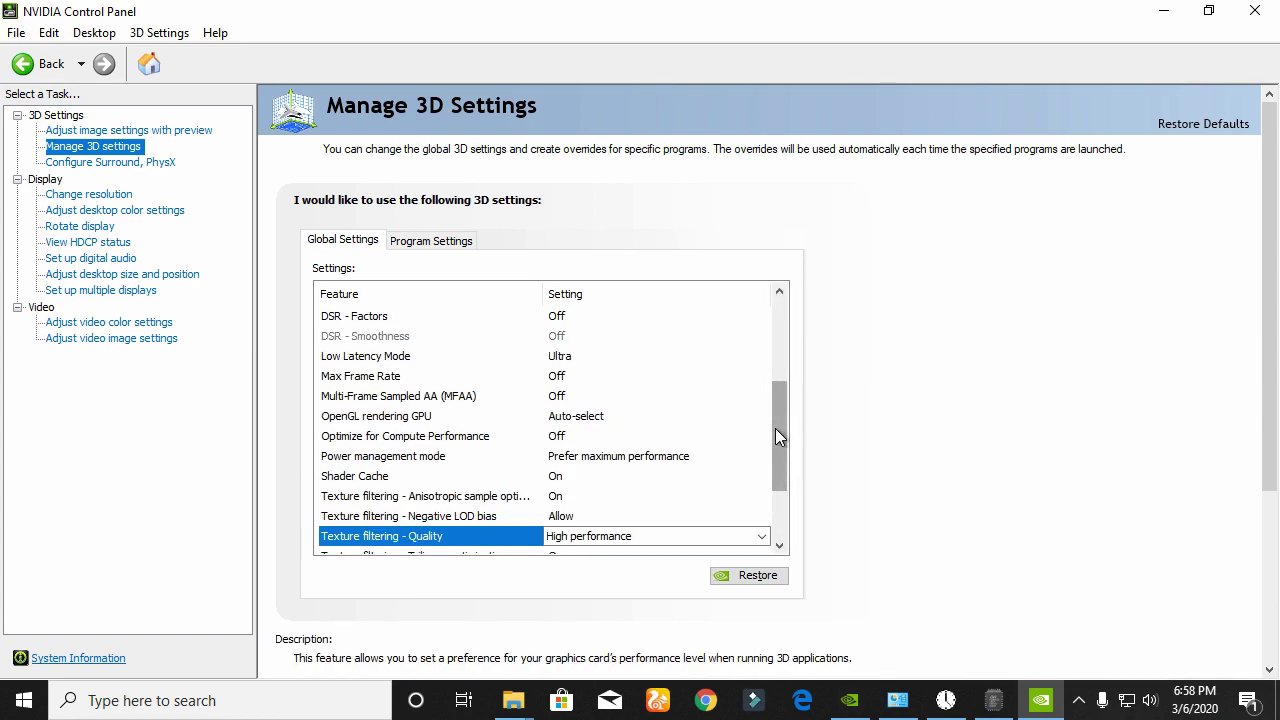
scroll(780, 440, down, 1)
drag(787, 416, 805, 305)
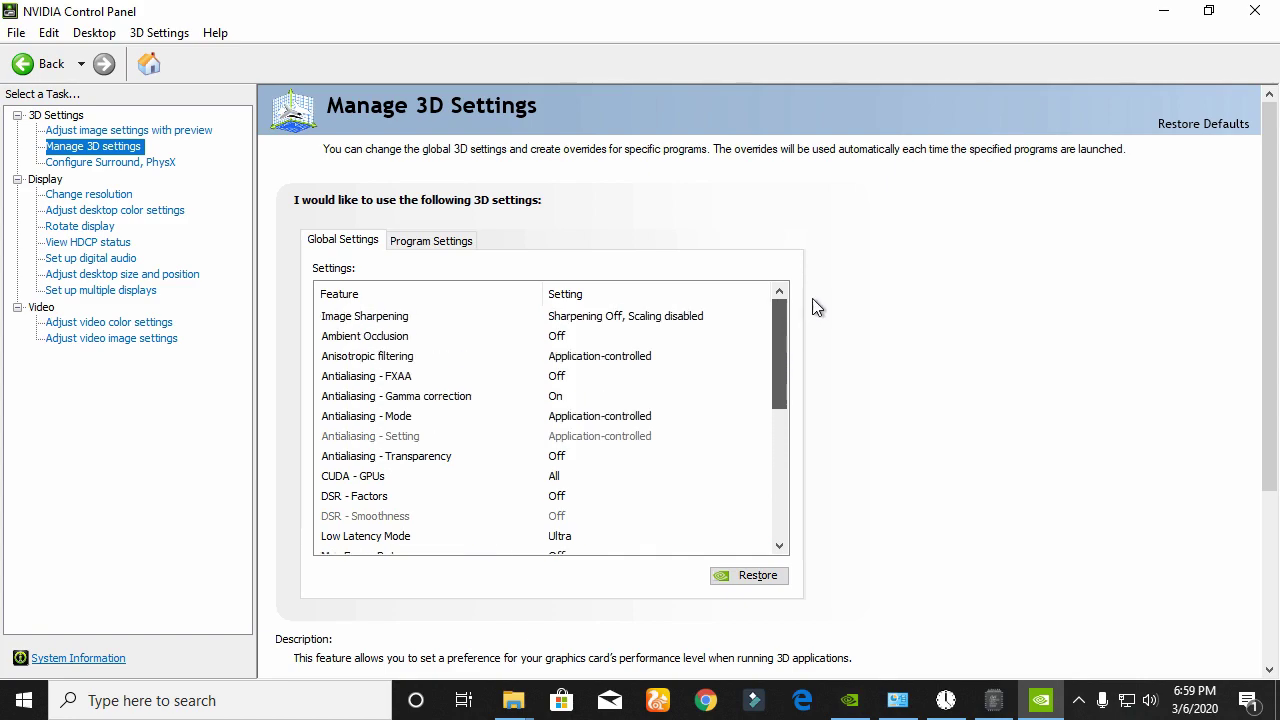
click(1254, 11)
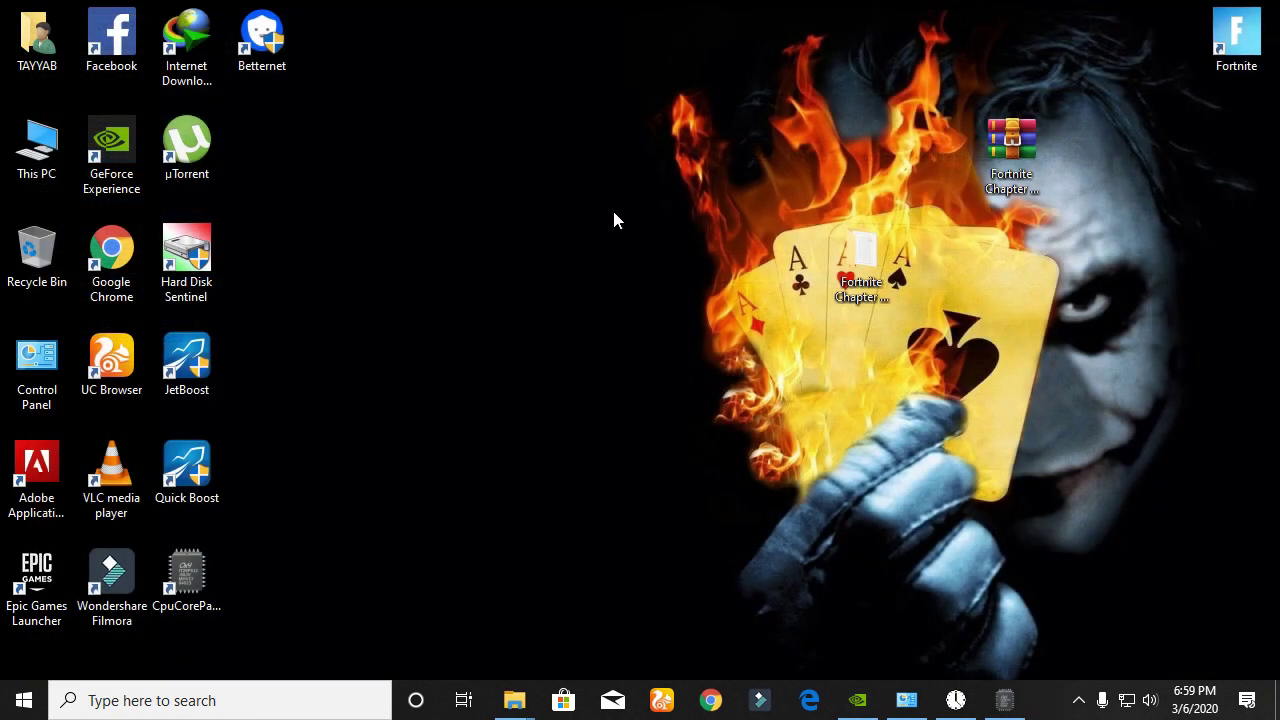
- Open Windows Settings from the desktop and show the Background apps page under Privacy
right_click(612, 209)
click(745, 456)
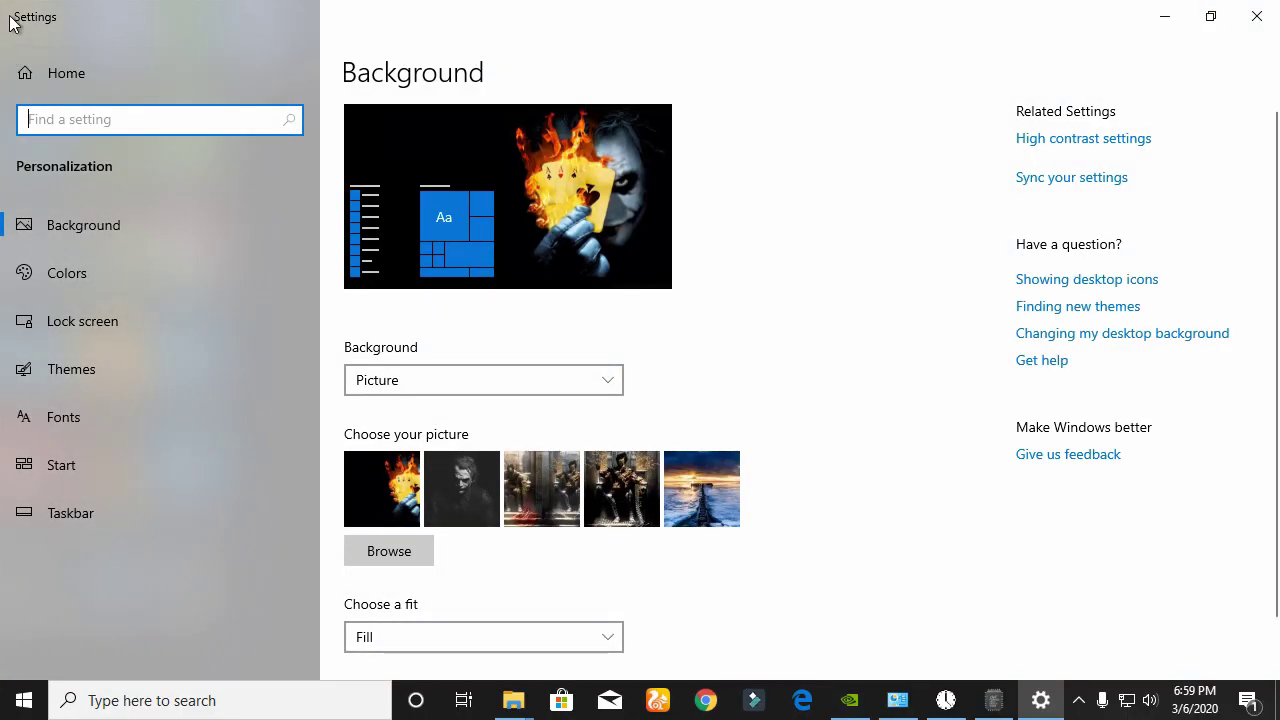
click(60, 80)
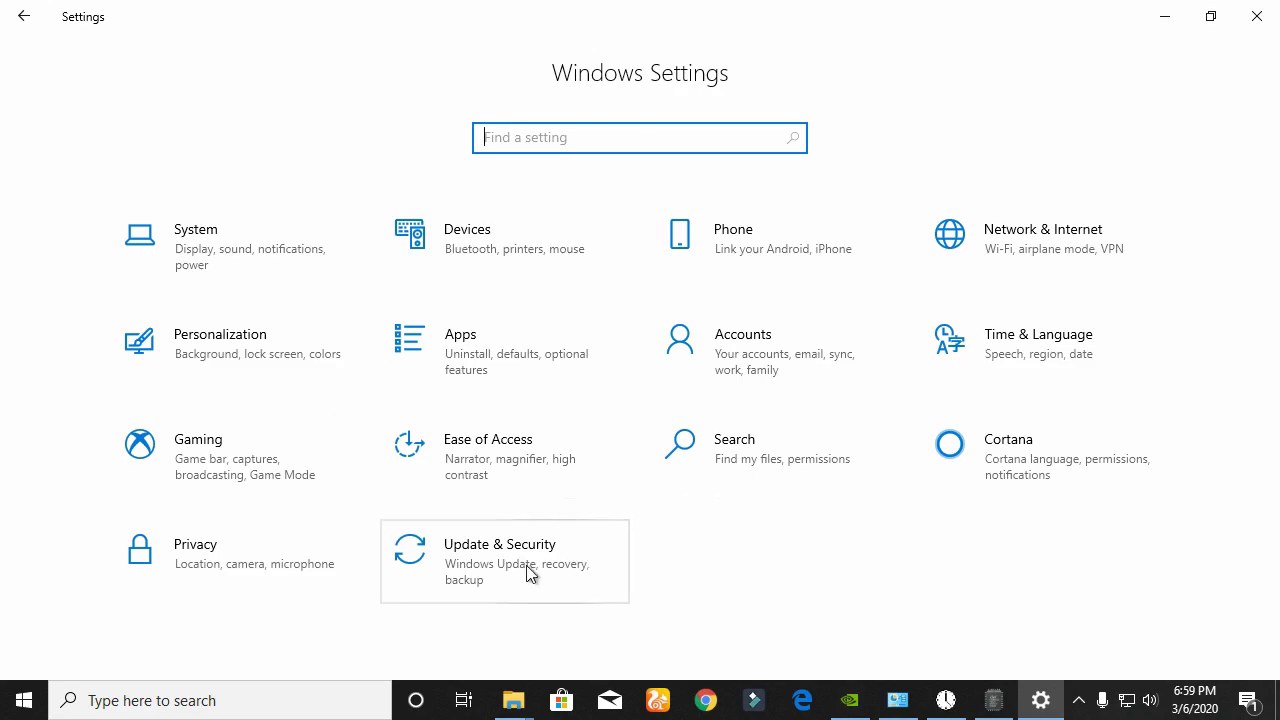
scroll(244, 274, down, 6)
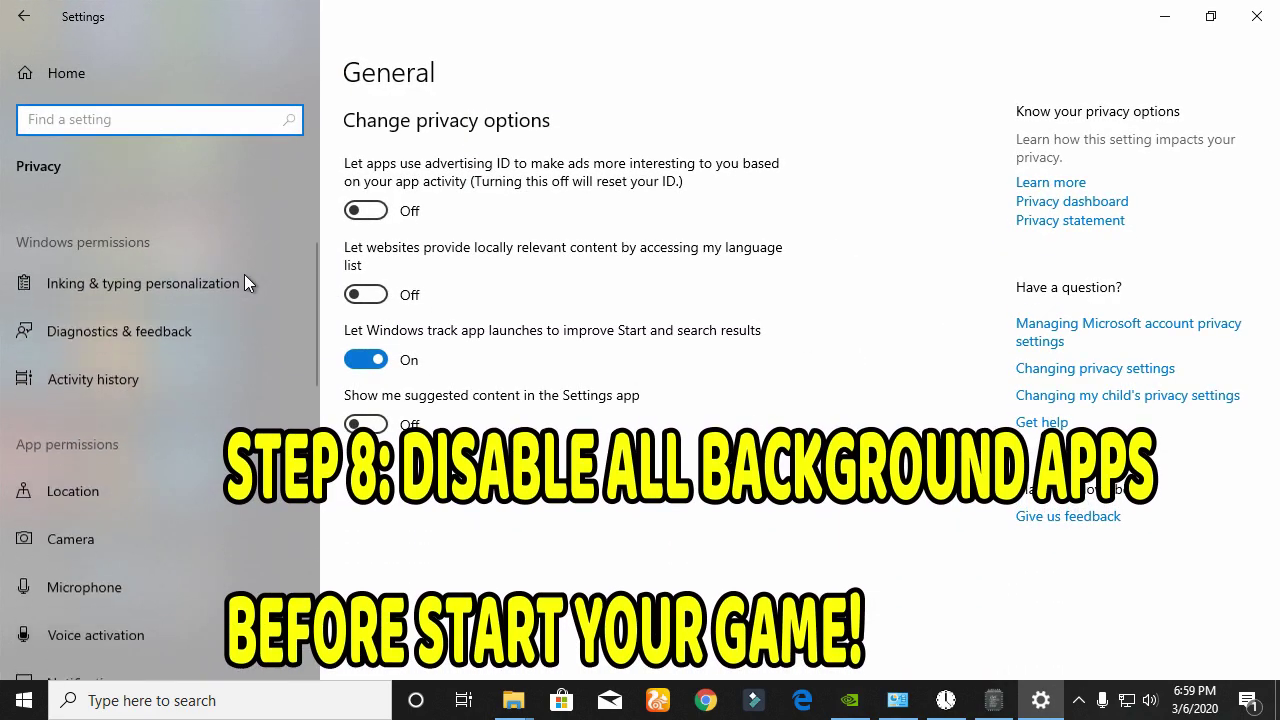
scroll(220, 344, down, 3)
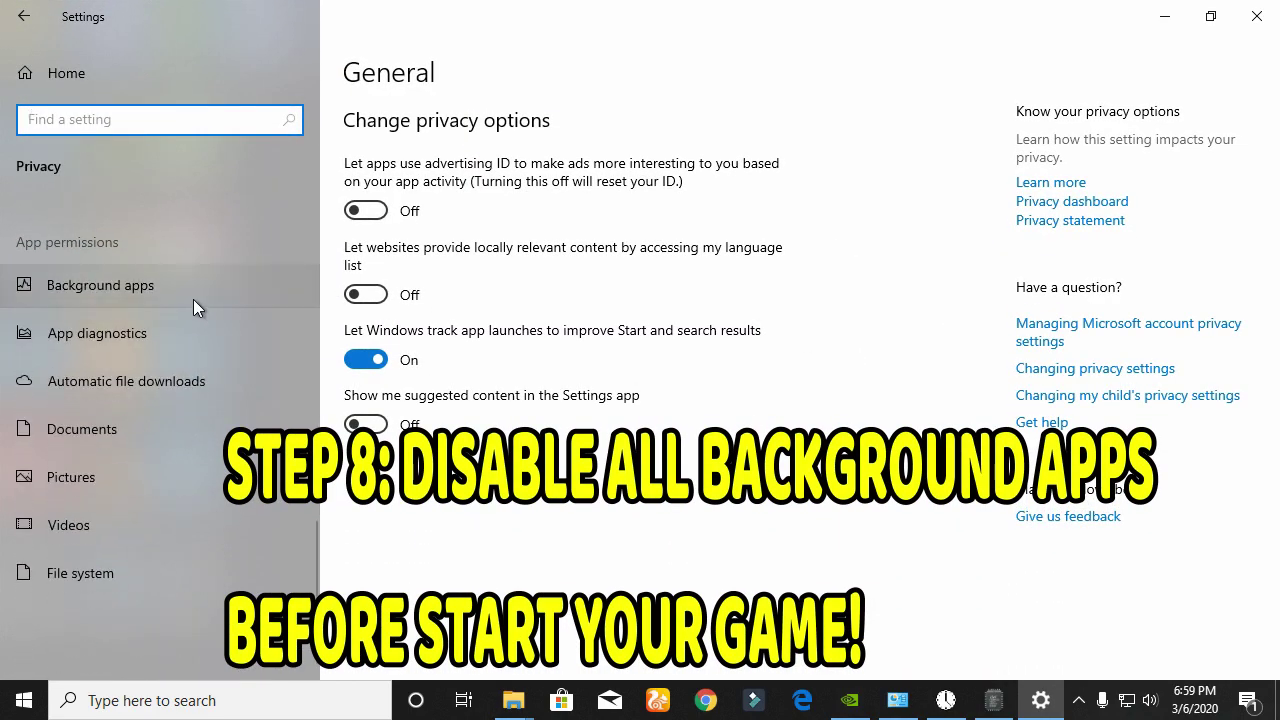
click(143, 289)
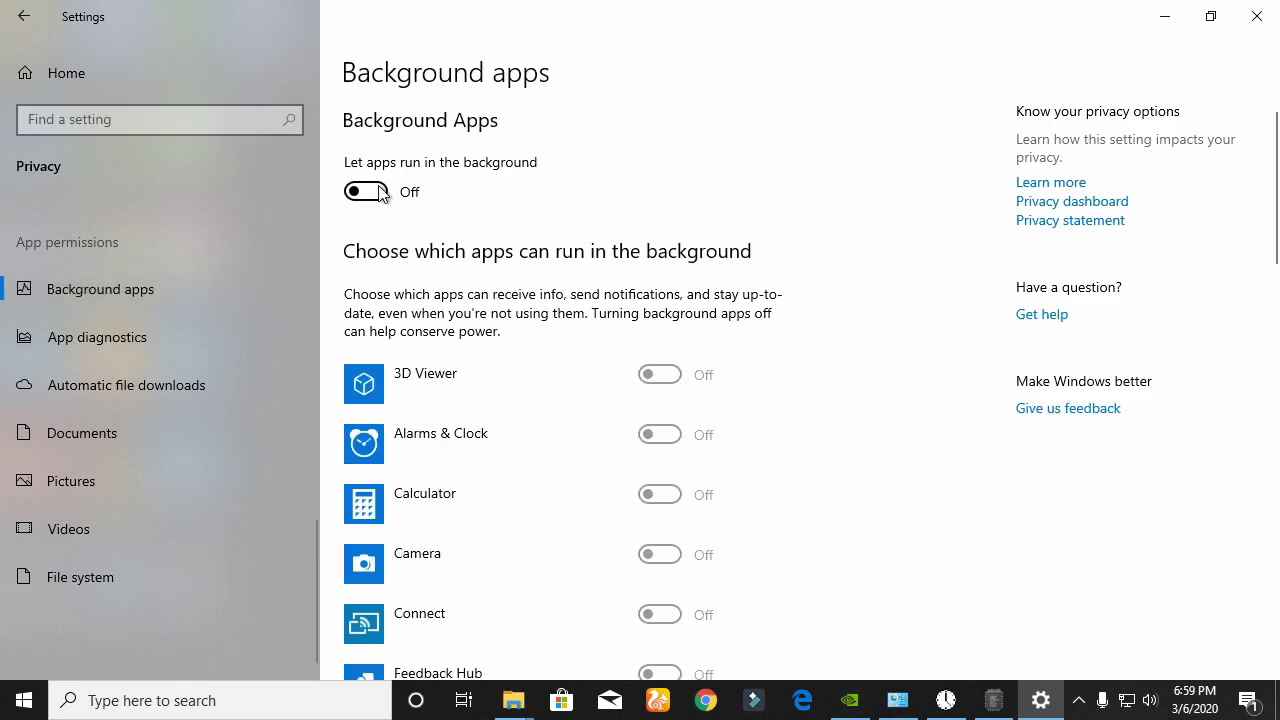
- Toggle the permission for apps to run in the background, leaving it Off
click(378, 192)
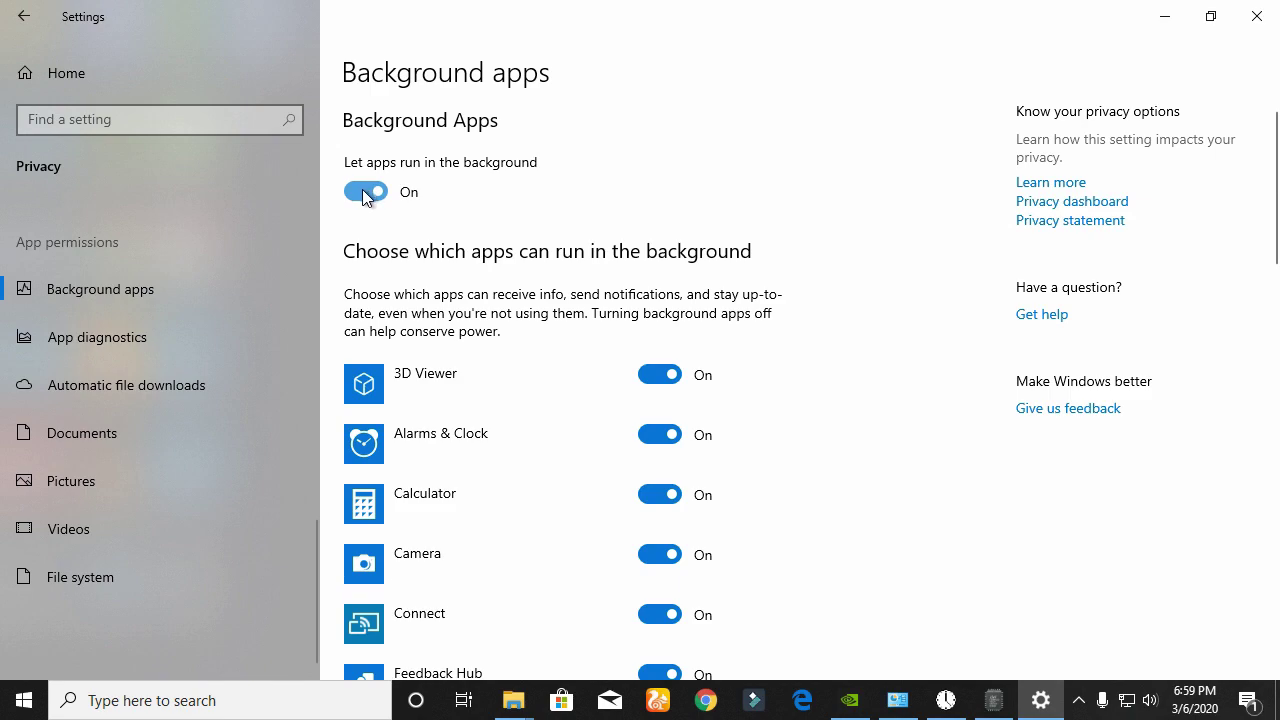
click(362, 193)
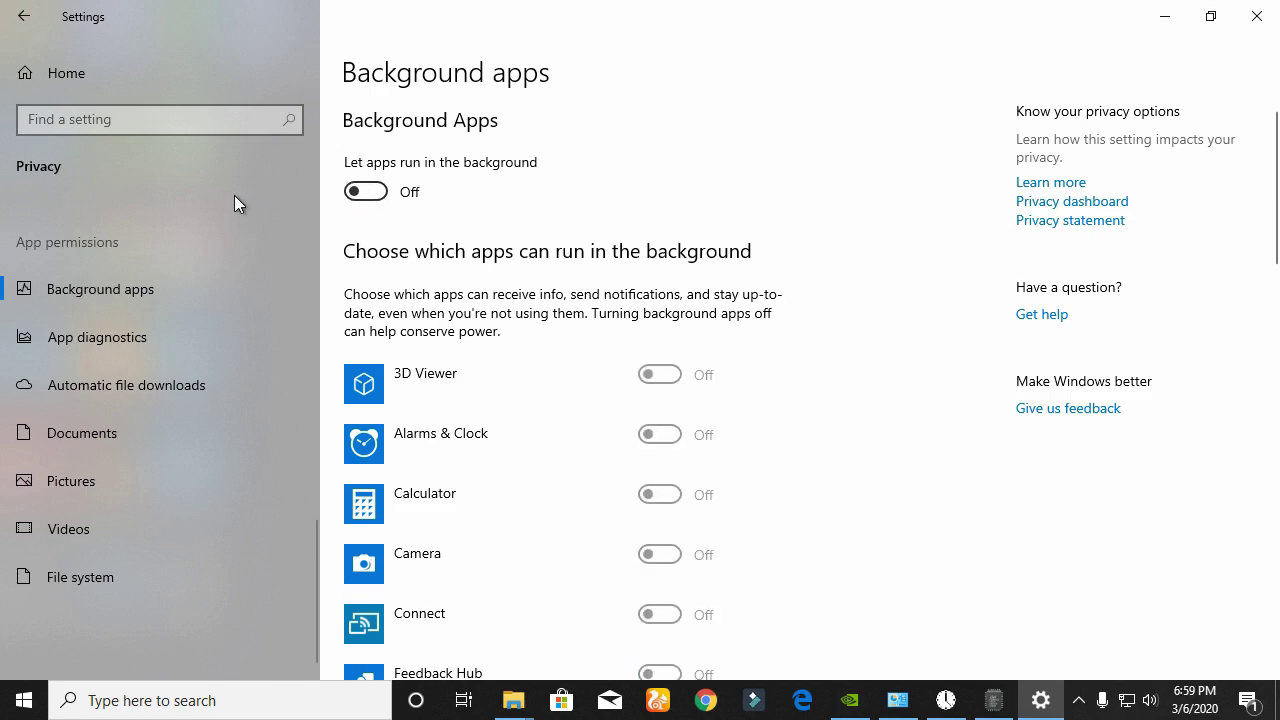
click(192, 120)
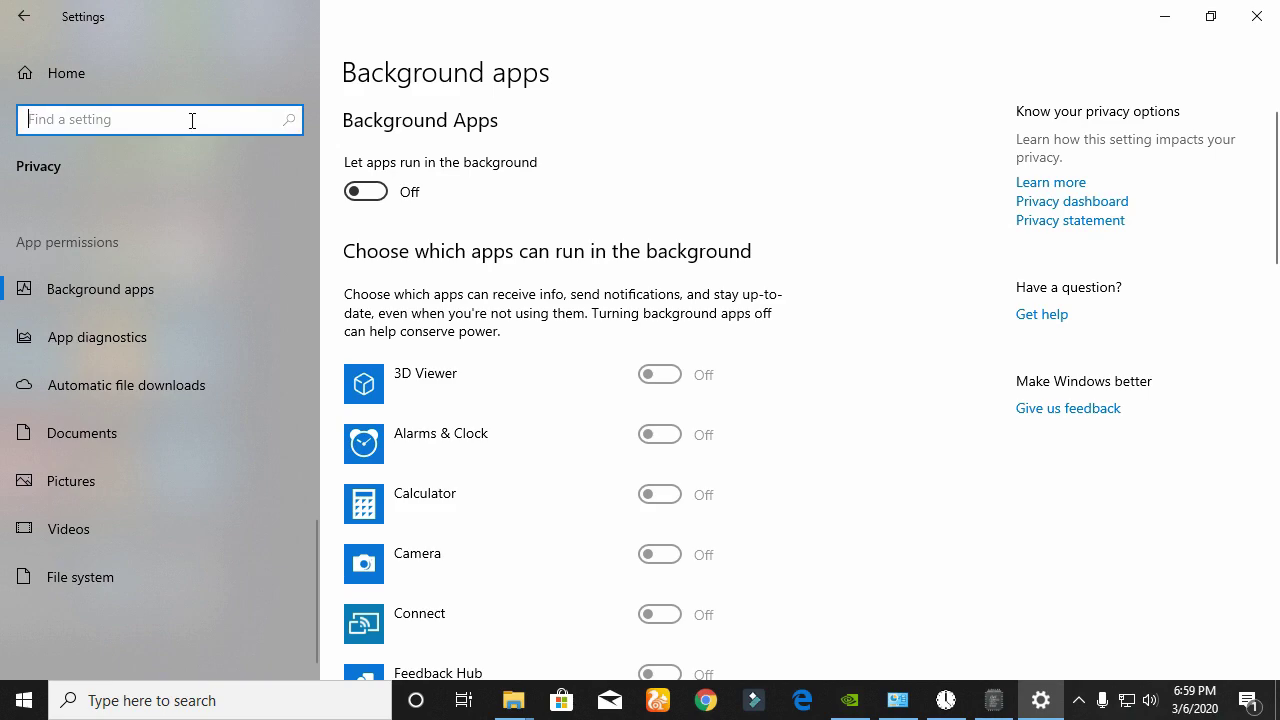
- Go to the Game Mode page of the Gaming settings and open the related Graphics settings
click(29, 17)
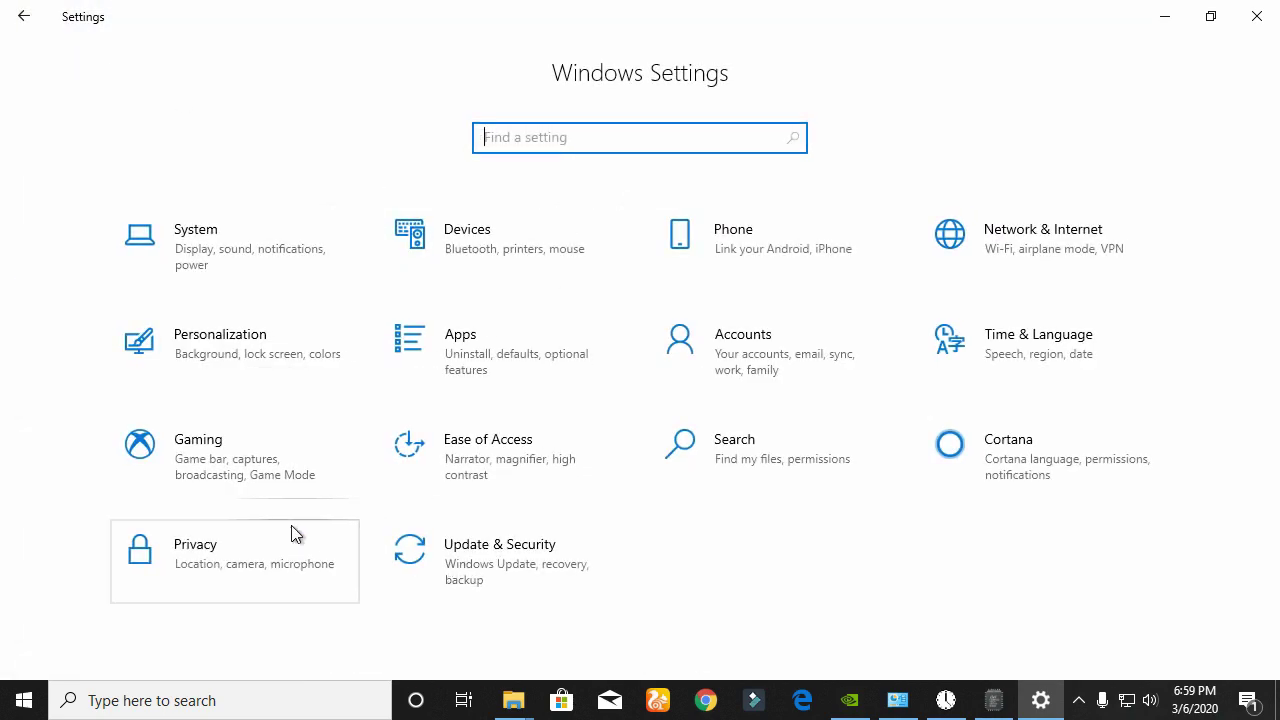
click(281, 478)
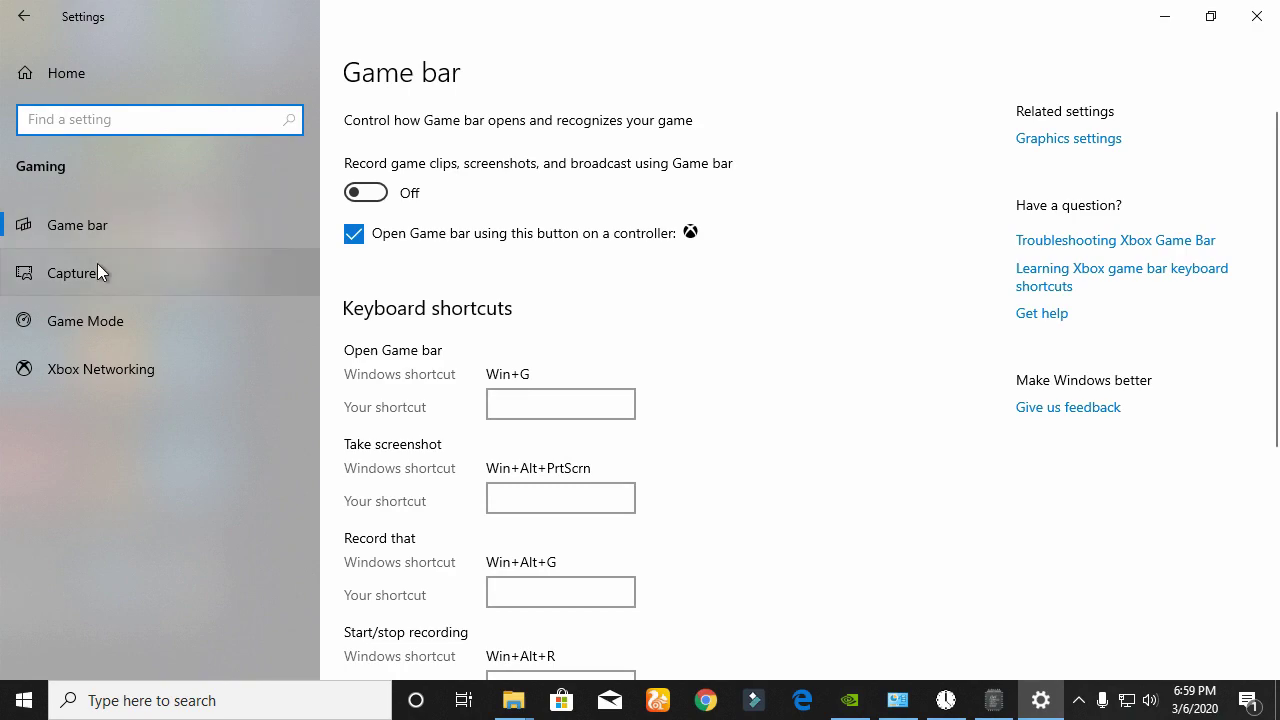
click(119, 315)
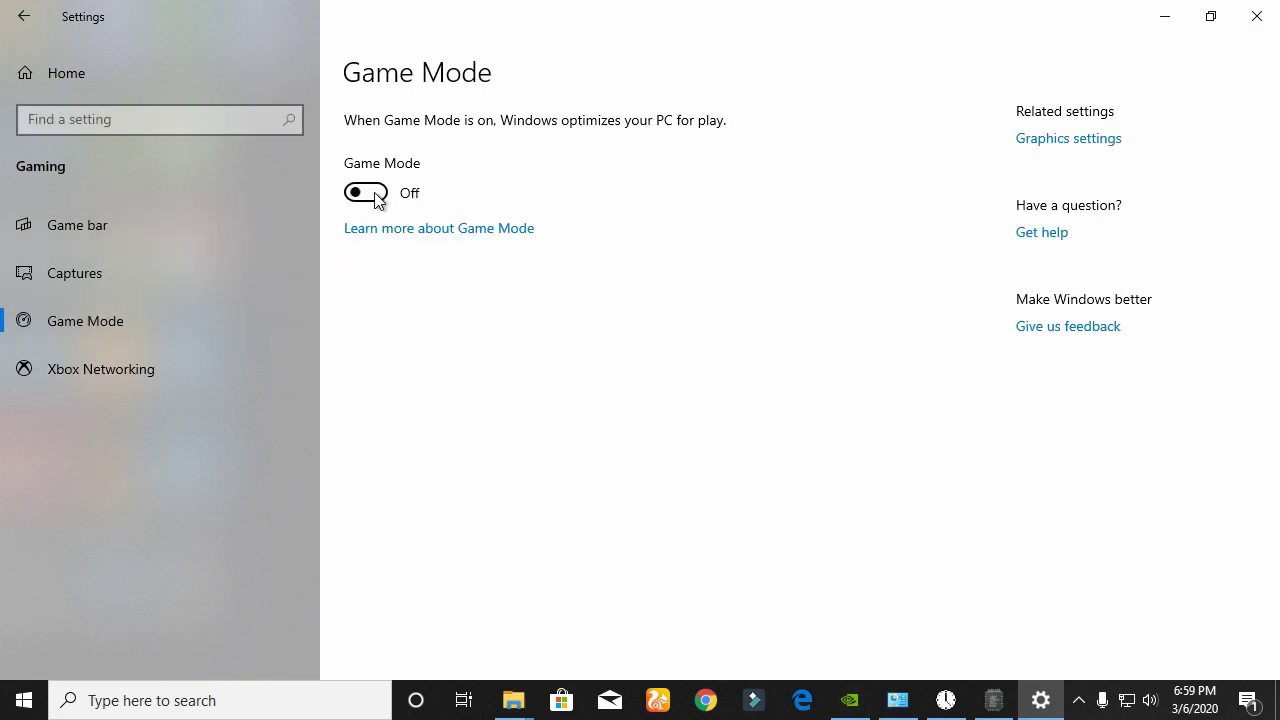
click(1080, 138)
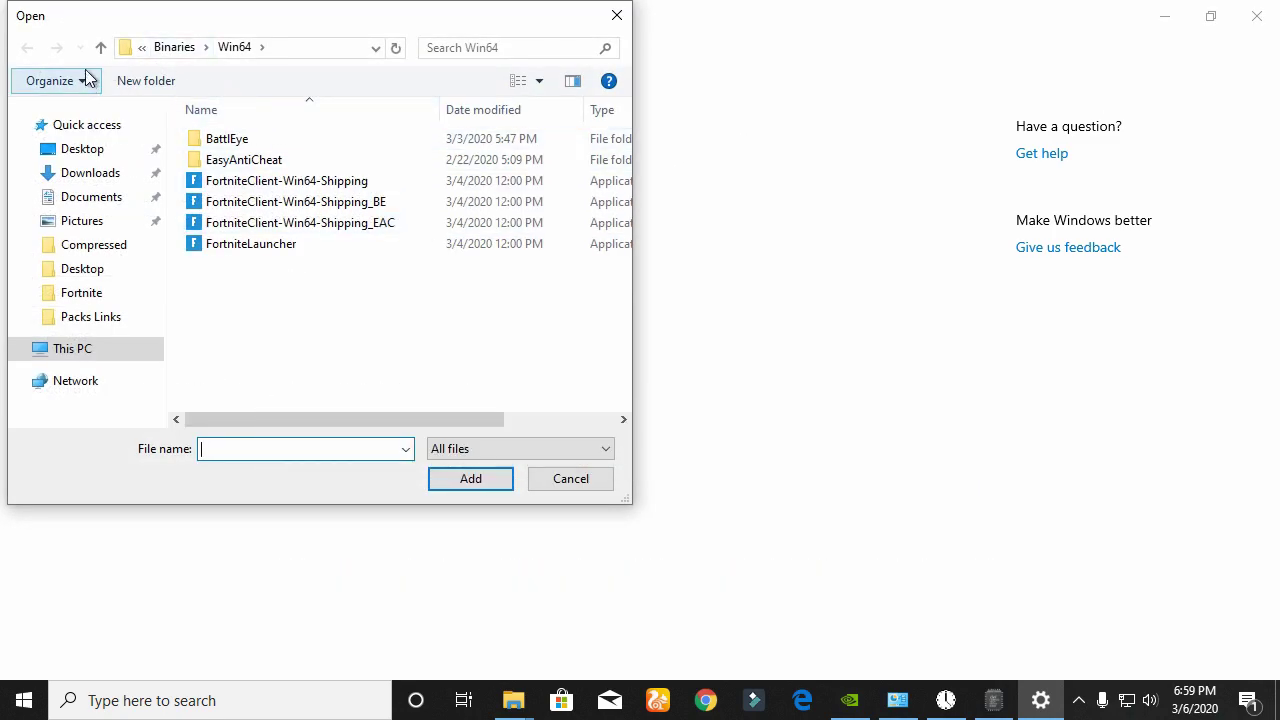
- Add FortniteClient-Win64-Shipping from Fortnite's Binaries\Win64 folder to the graphics performance preference list
click(102, 48)
click(101, 48)
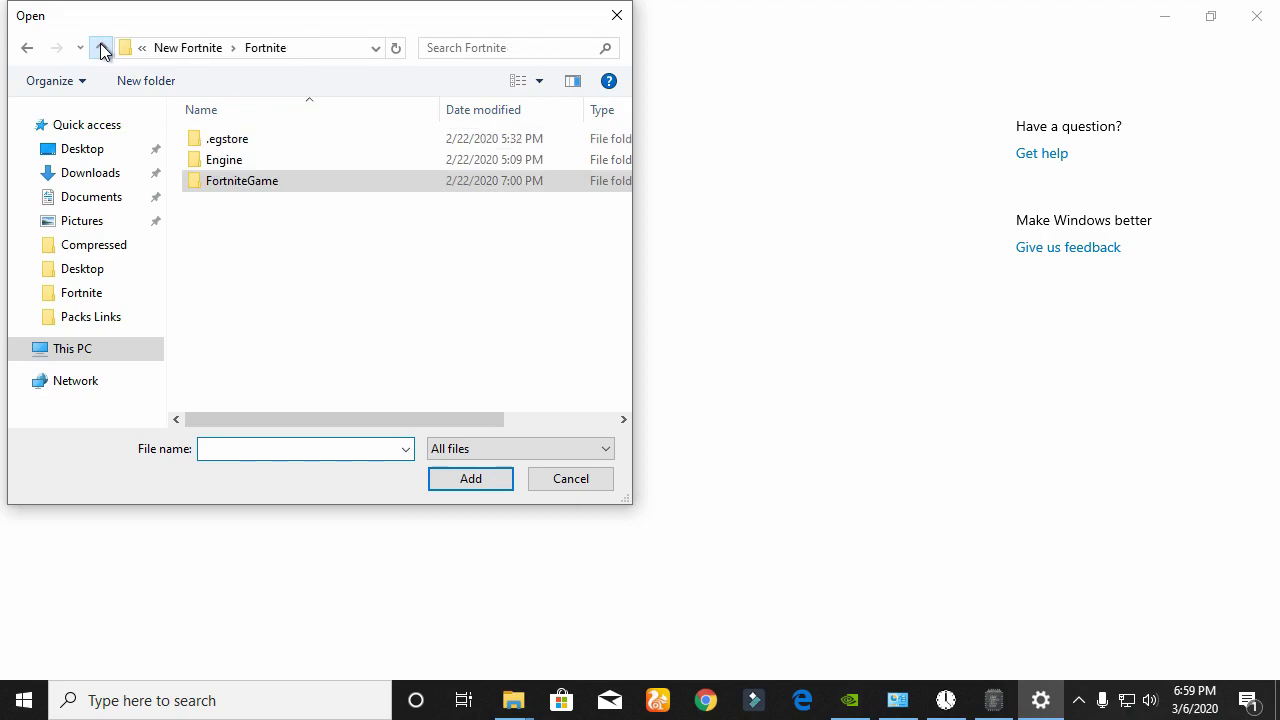
click(101, 48)
double_click(265, 148)
double_click(270, 178)
double_click(260, 146)
click(263, 159)
double_click(263, 159)
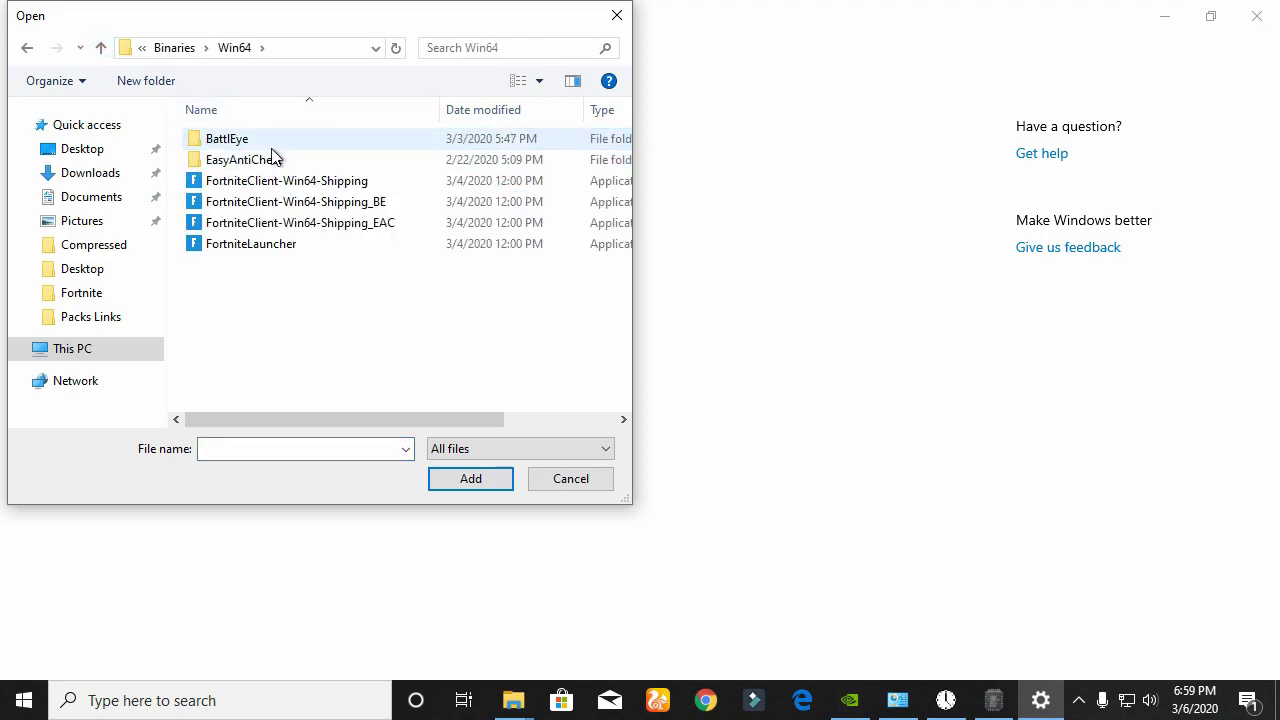
double_click(285, 177)
- Add FortniteLauncher, FortniteClient-Win64-Shipping_BE and FortniteClient-Win64-Shipping_EAC to the graphics performance preference list
click(103, 333)
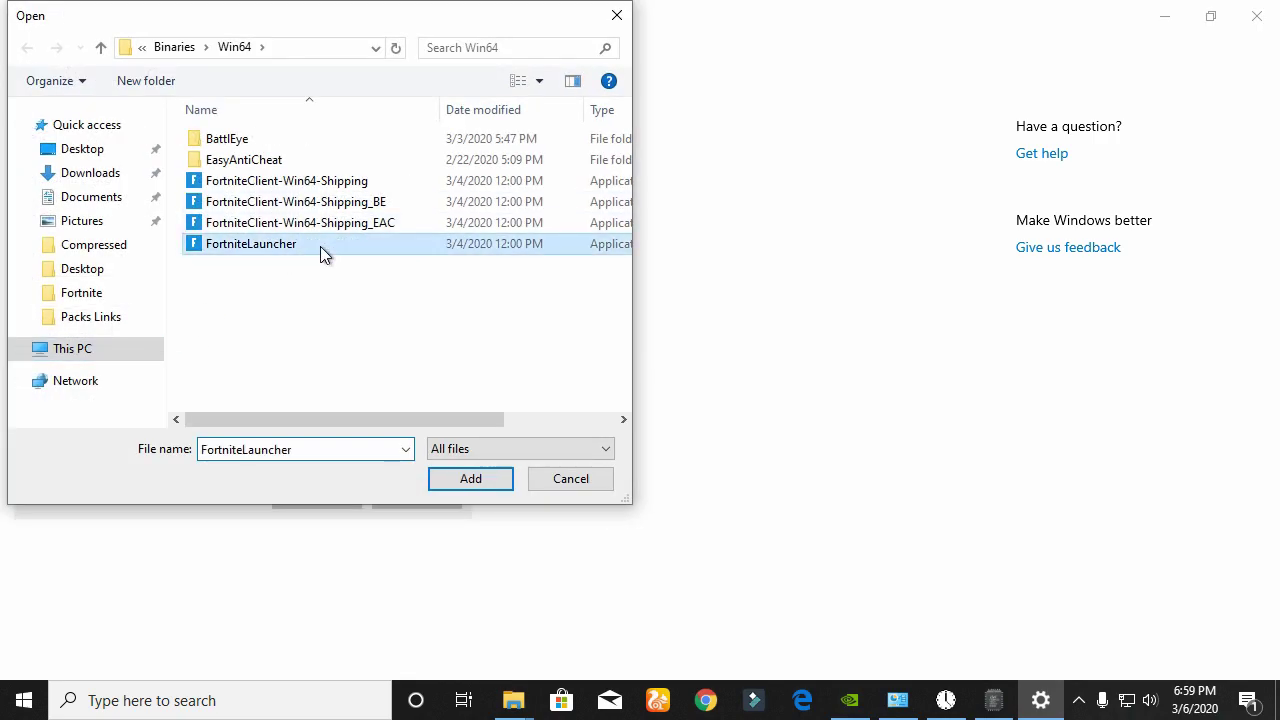
double_click(320, 245)
key(Return)
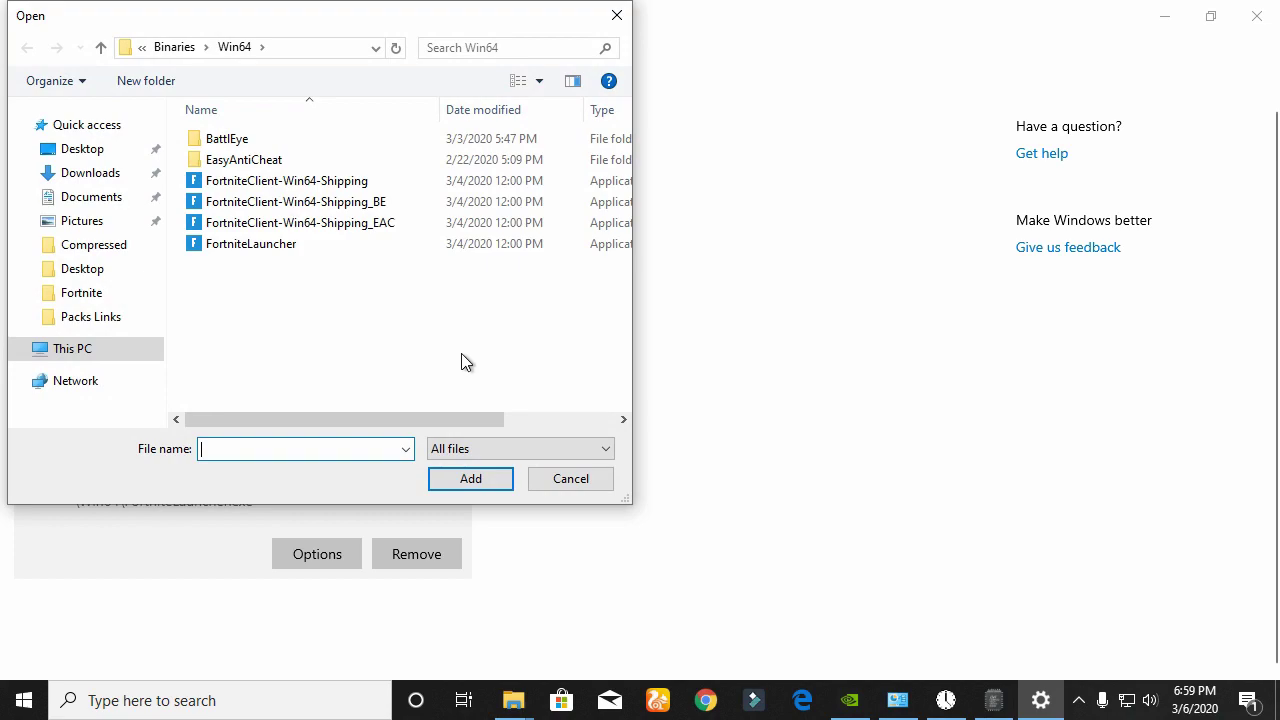
double_click(296, 201)
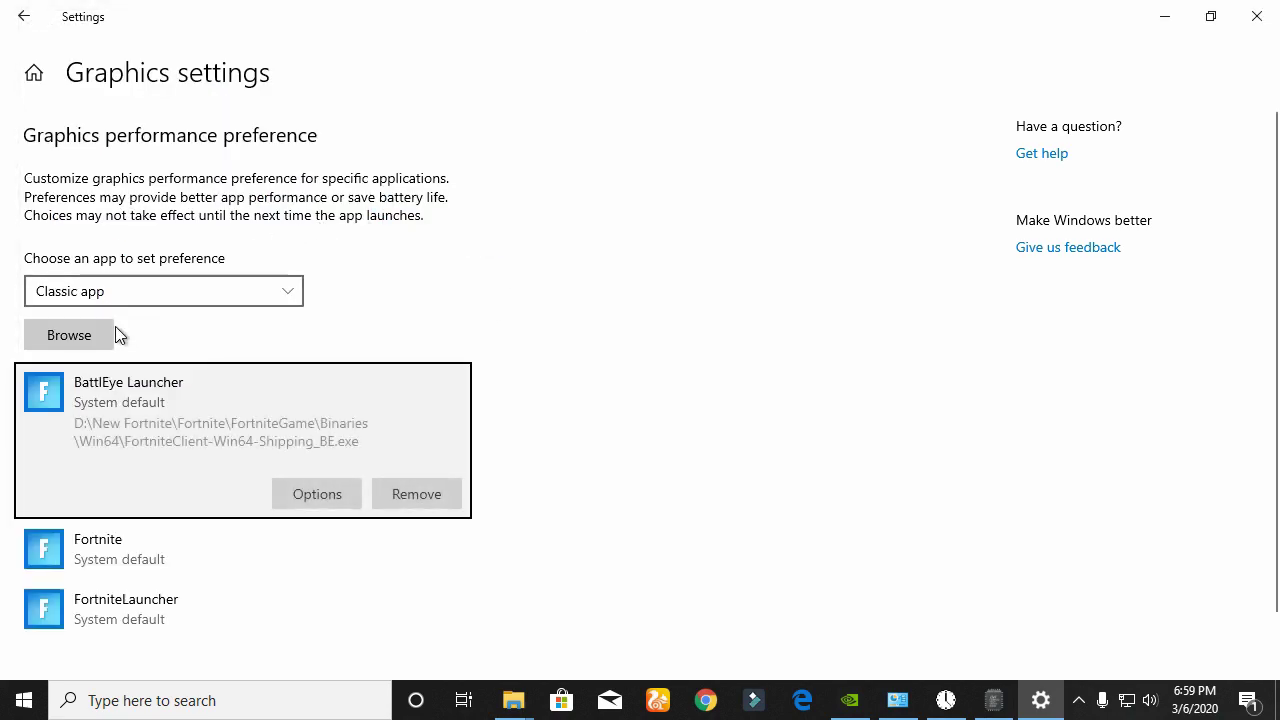
key(Return)
double_click(380, 222)
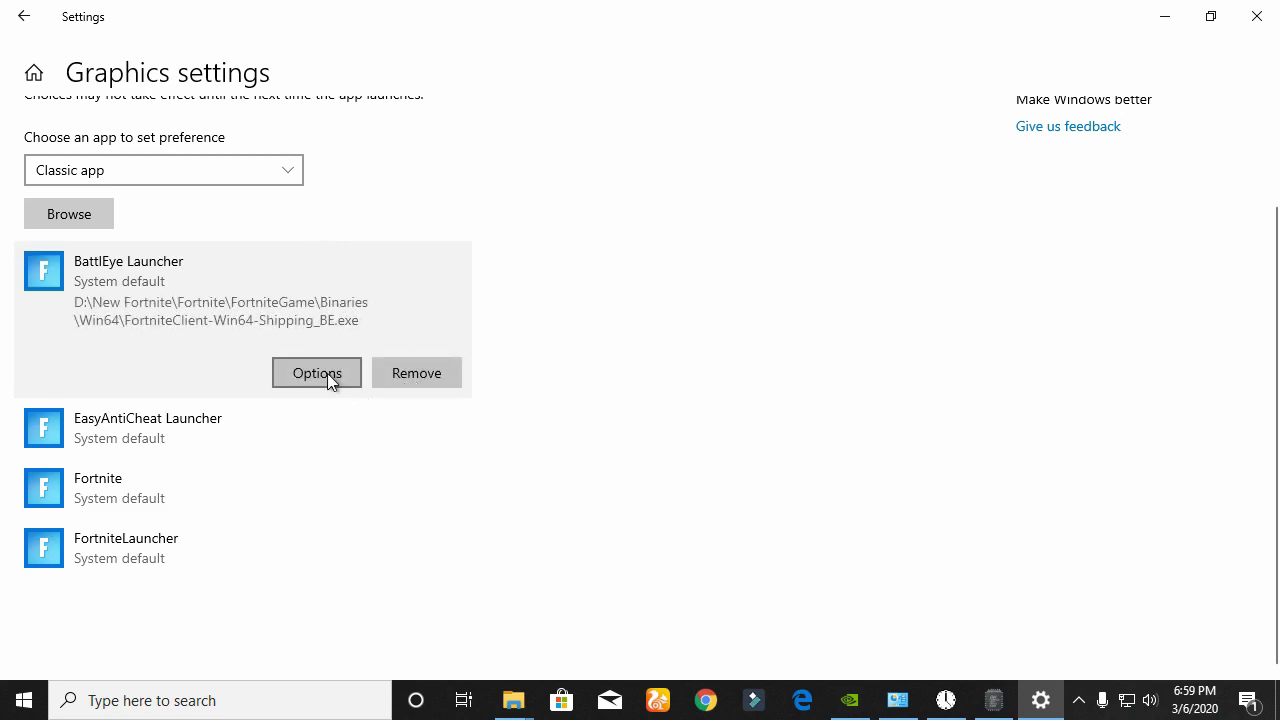
- Set the graphics preference of BattlEye Launcher and EasyAntiCheat Launcher to High performance
click(317, 373)
click(530, 408)
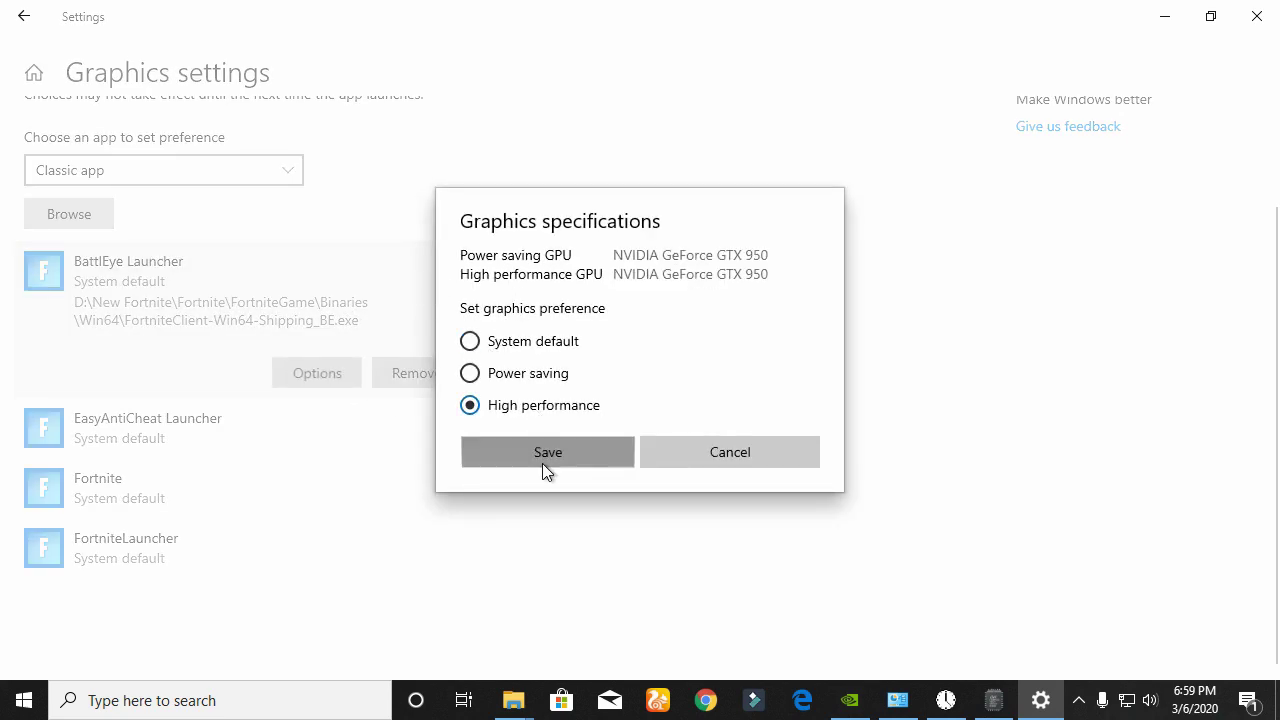
click(542, 463)
click(240, 433)
click(312, 440)
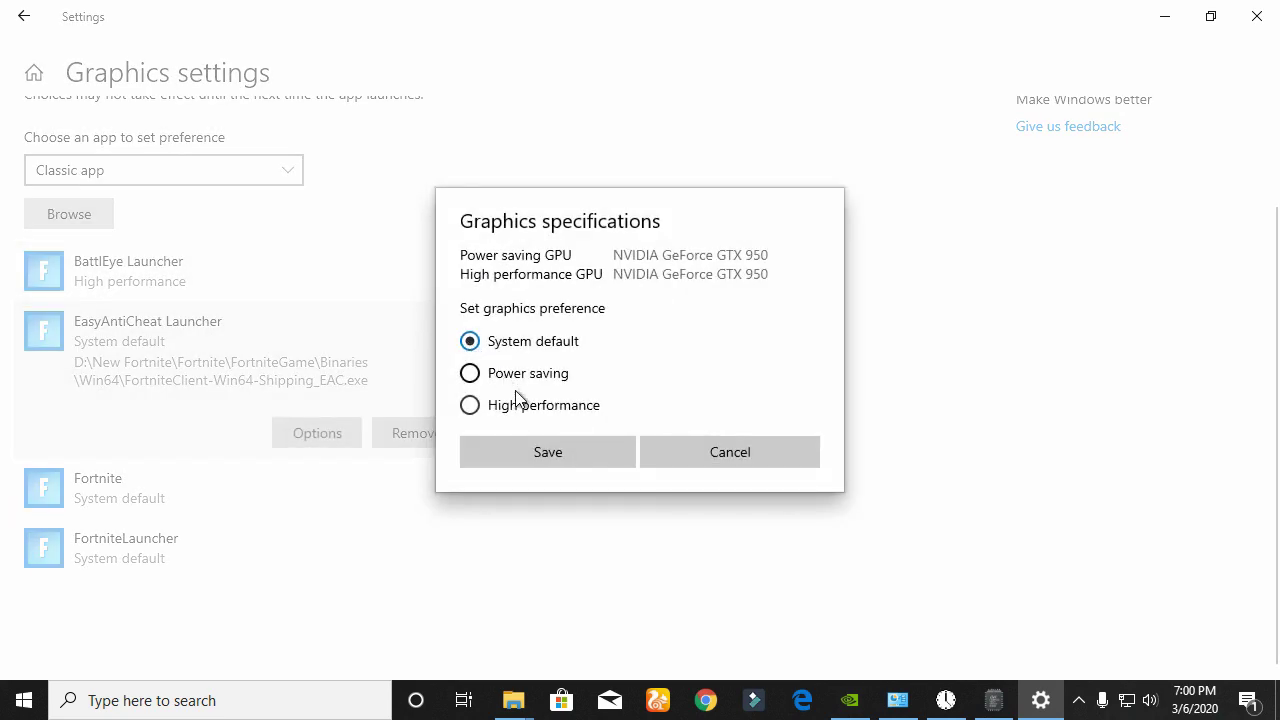
click(530, 408)
click(505, 452)
- Set the graphics preference of Fortnite and FortniteLauncher to High performance and close Settings
click(274, 495)
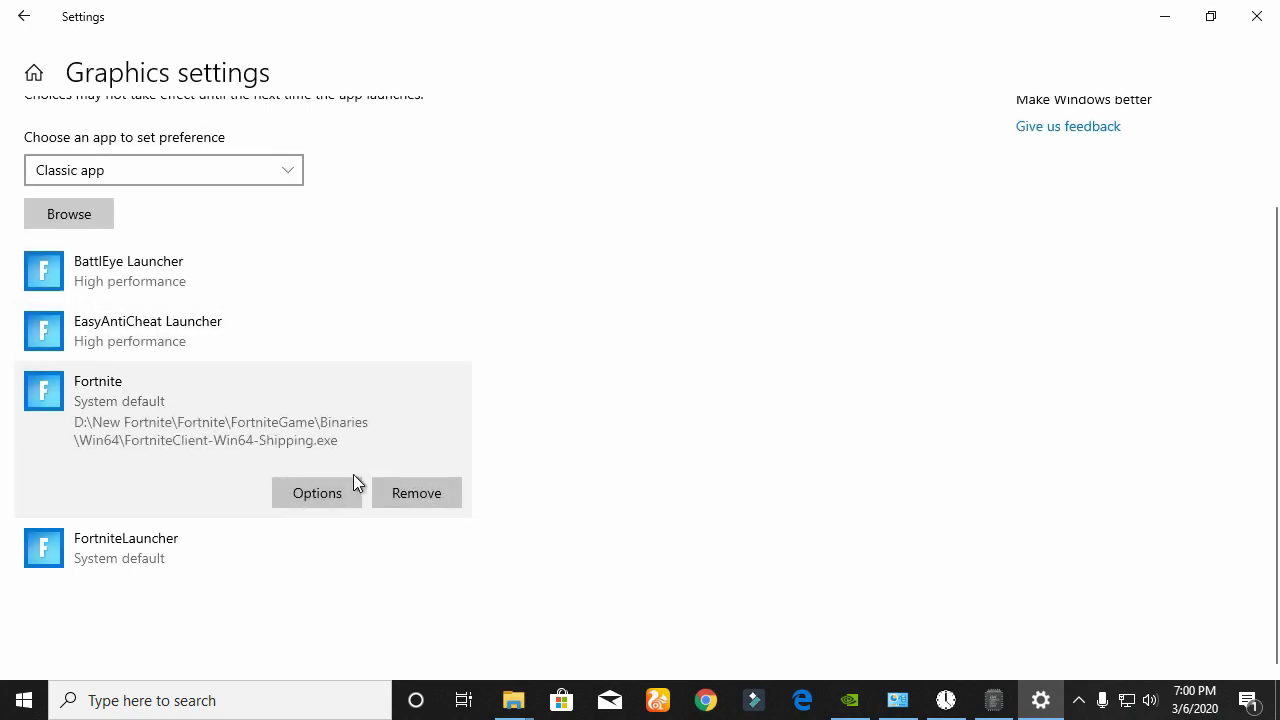
click(315, 493)
click(532, 450)
click(408, 540)
click(333, 551)
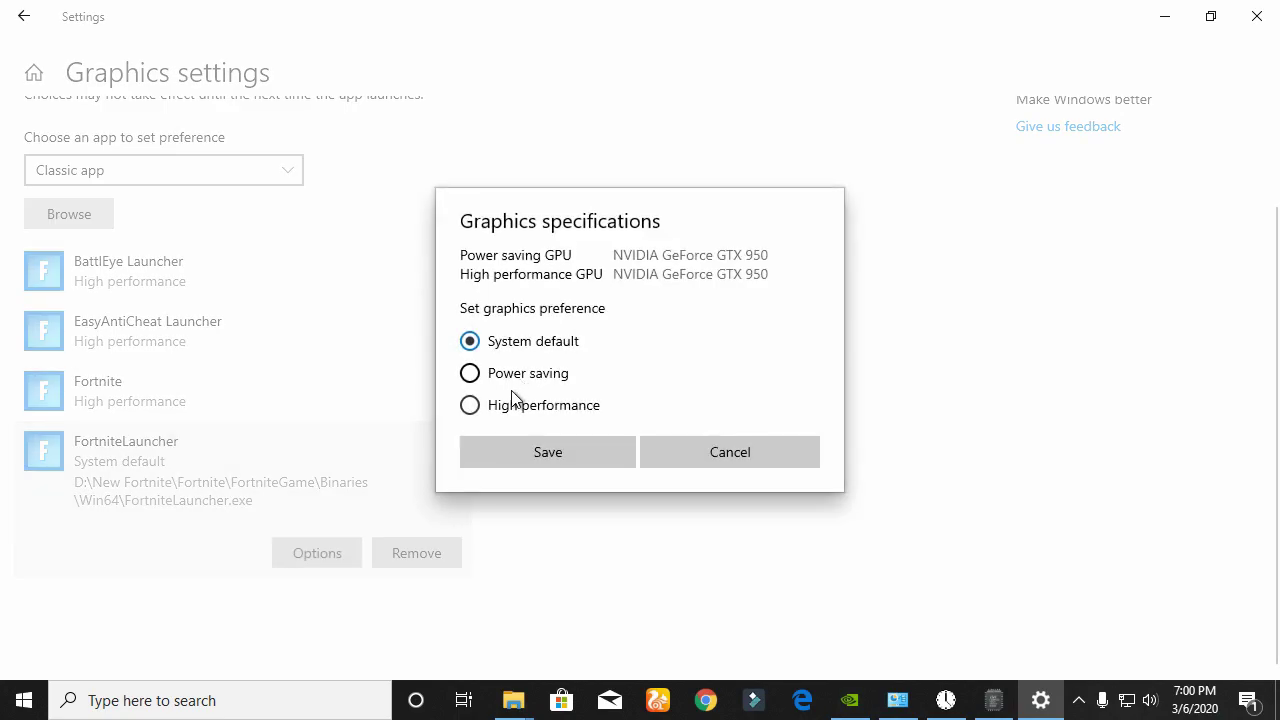
click(548, 452)
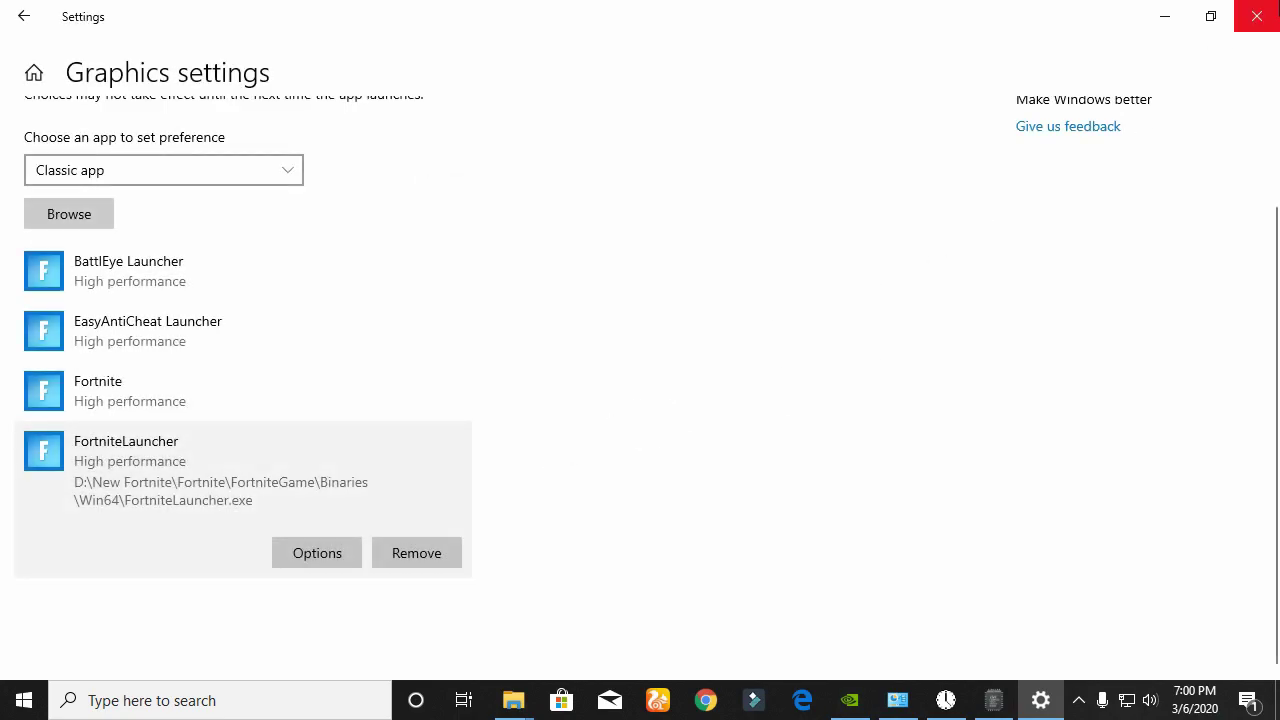
click(1256, 16)
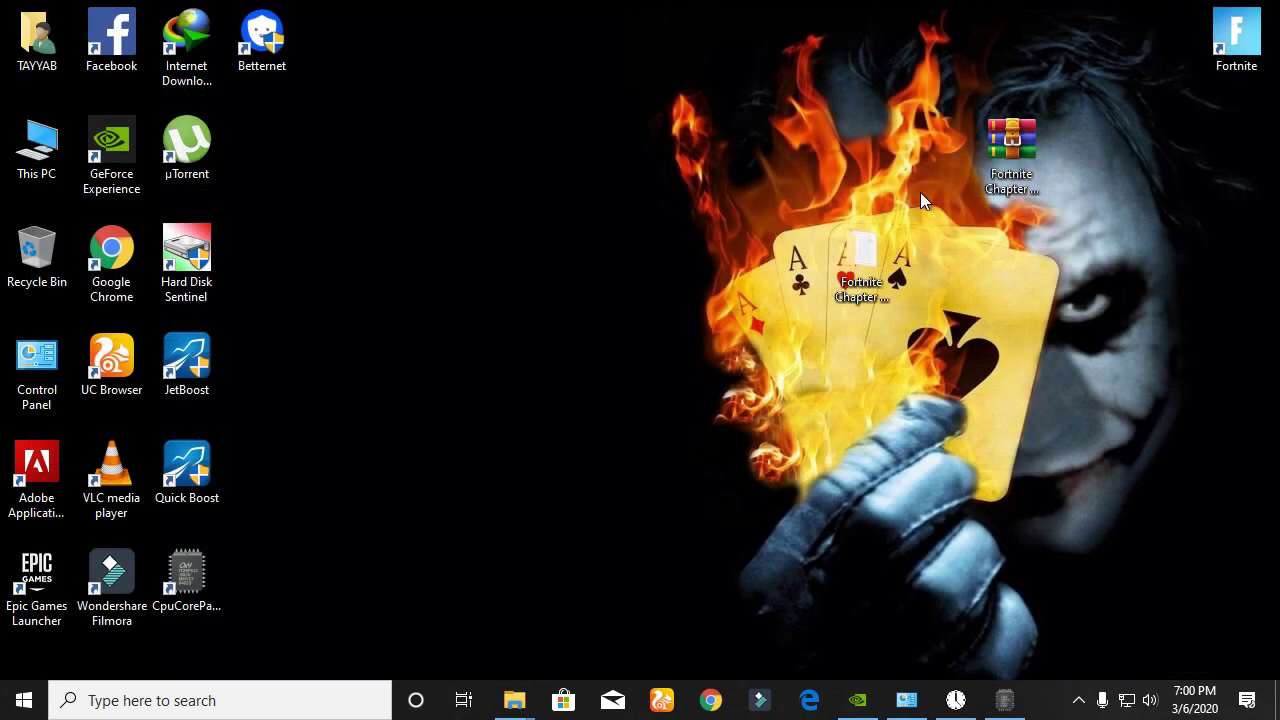
- Open the Launch Options text file in the Texture Fix Pack folder and copy the -NOTEXTURESTREAMING command
double_click(862, 262)
double_click(276, 167)
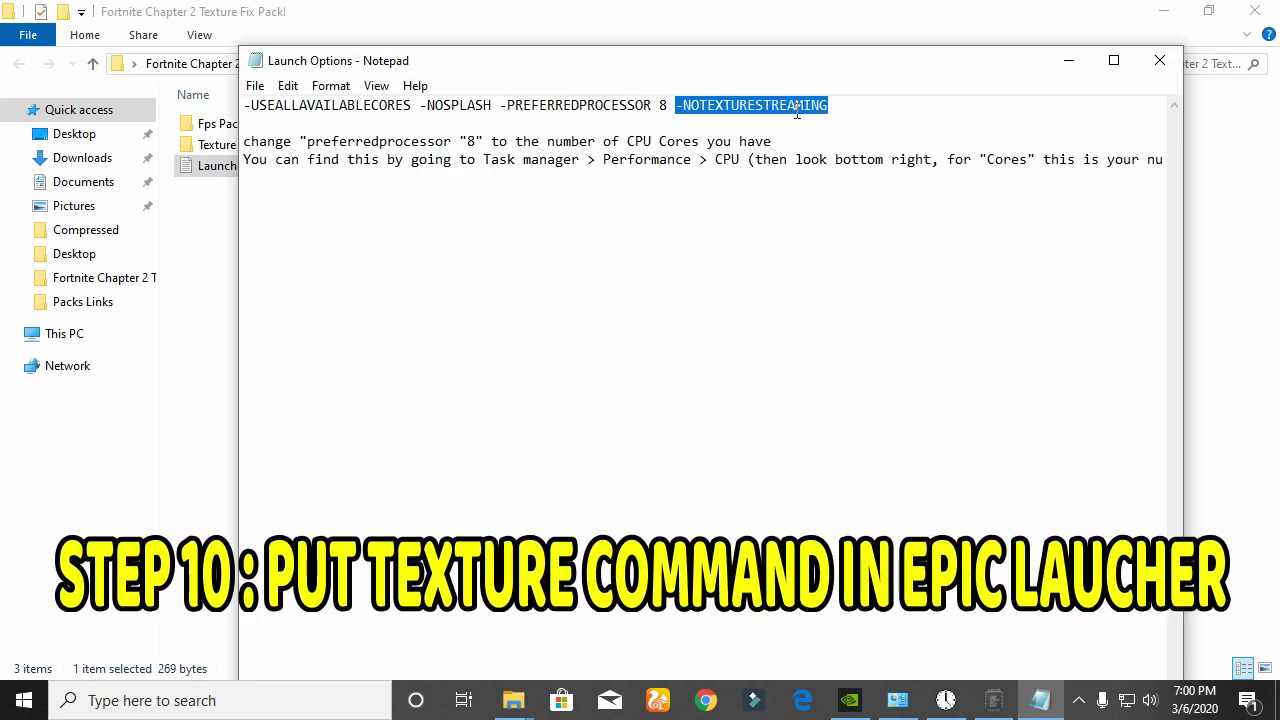
right_click(797, 112)
click(874, 176)
- Minimize the fix pack folder window and switch to the Epic Games Launcher running in the background
click(1255, 11)
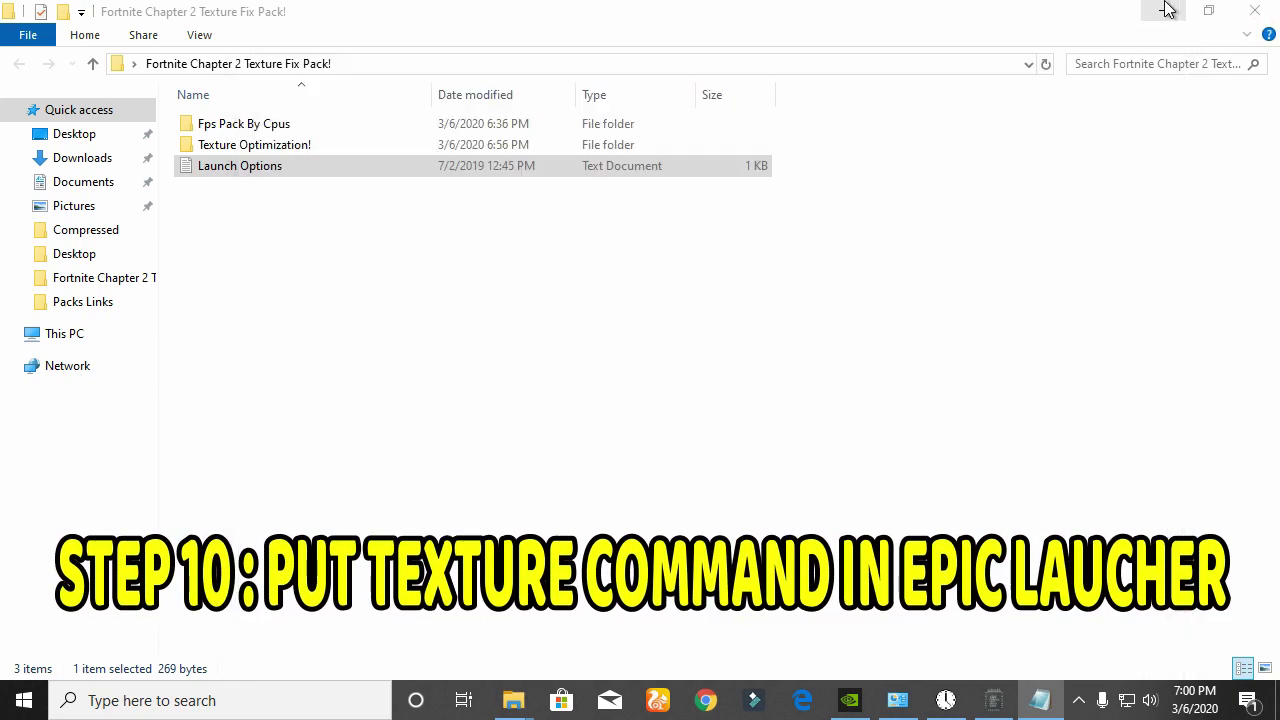
click(1078, 700)
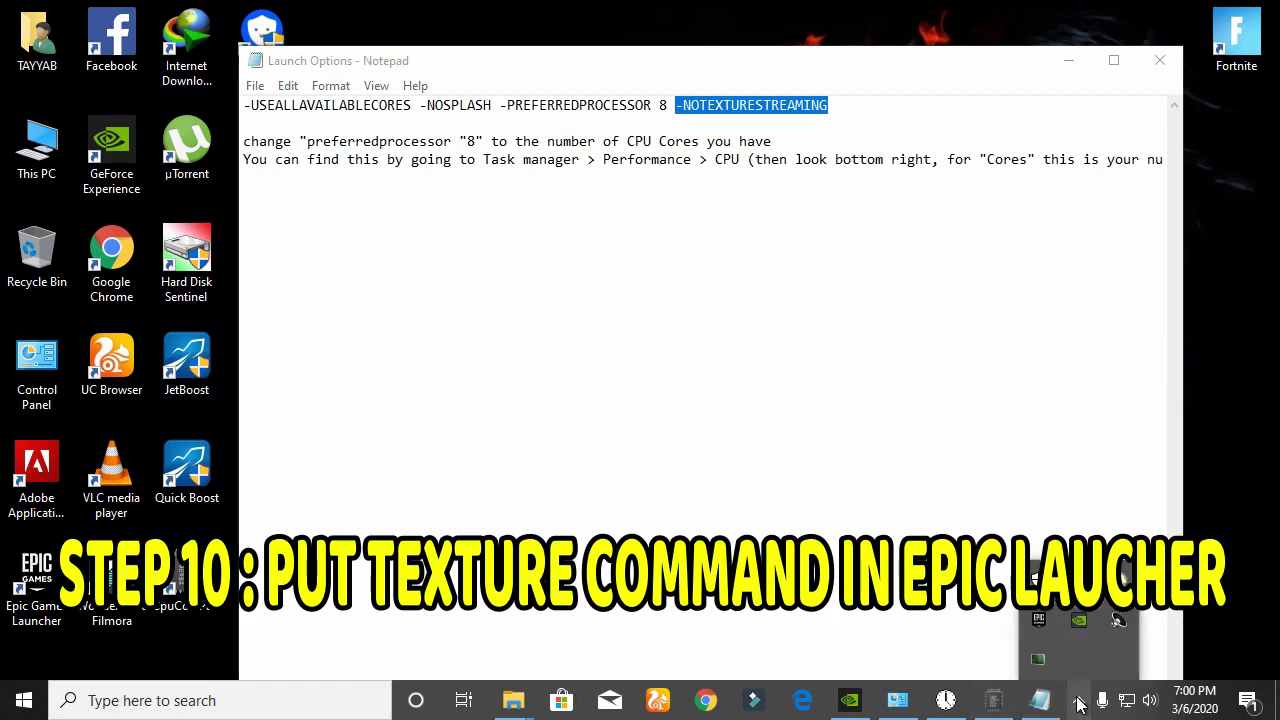
click(1041, 620)
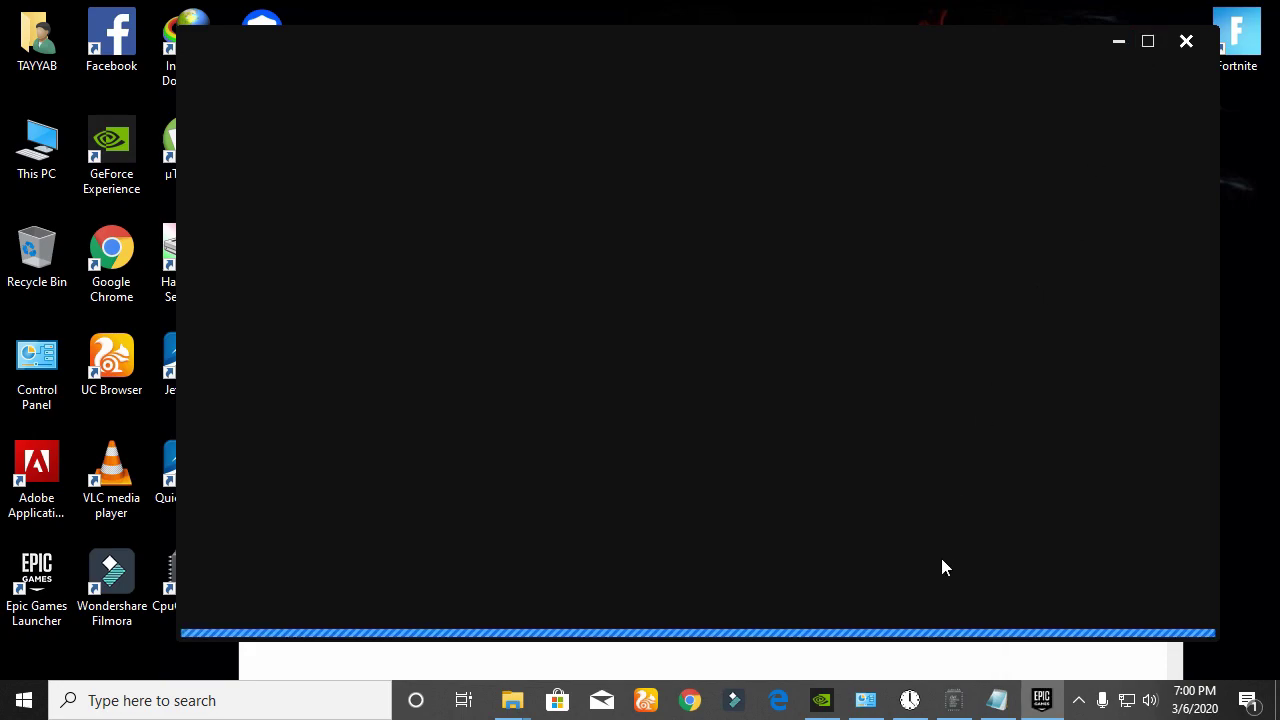
- Open the Epic Games Launcher settings and expand the Fortnite options under Manage Games
drag(745, 51, 639, 57)
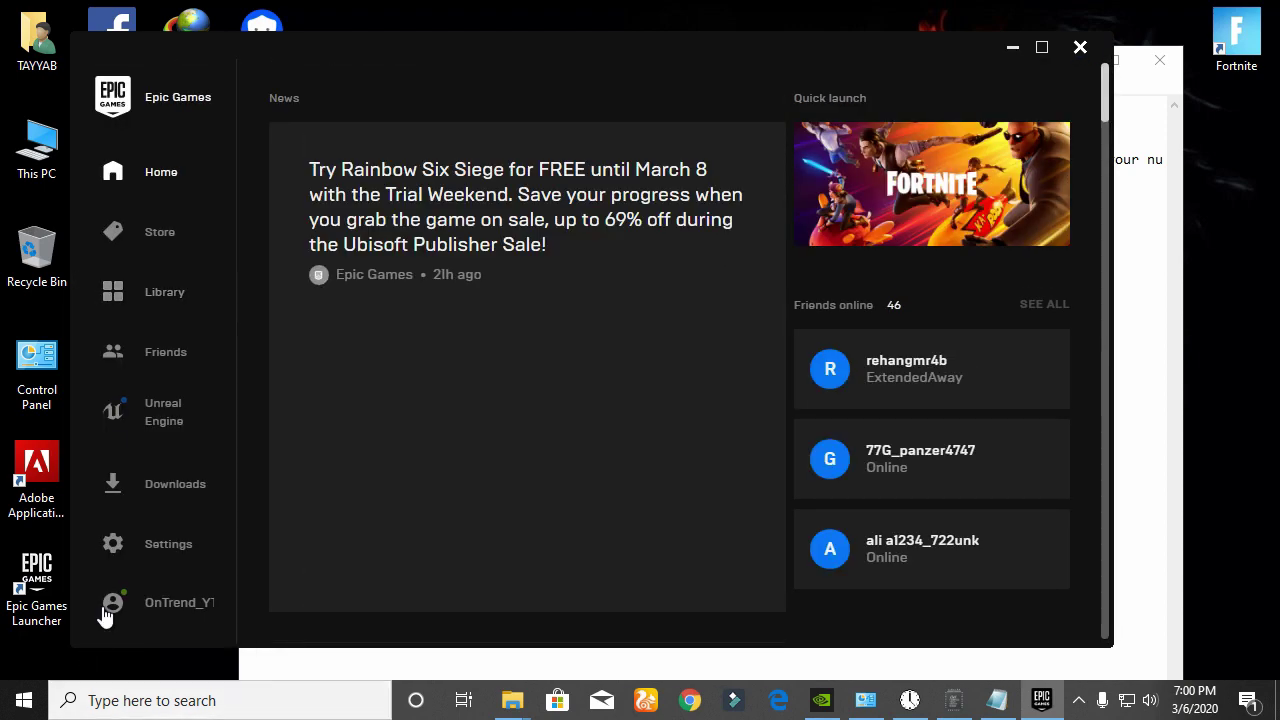
click(186, 525)
scroll(549, 297, down, 5)
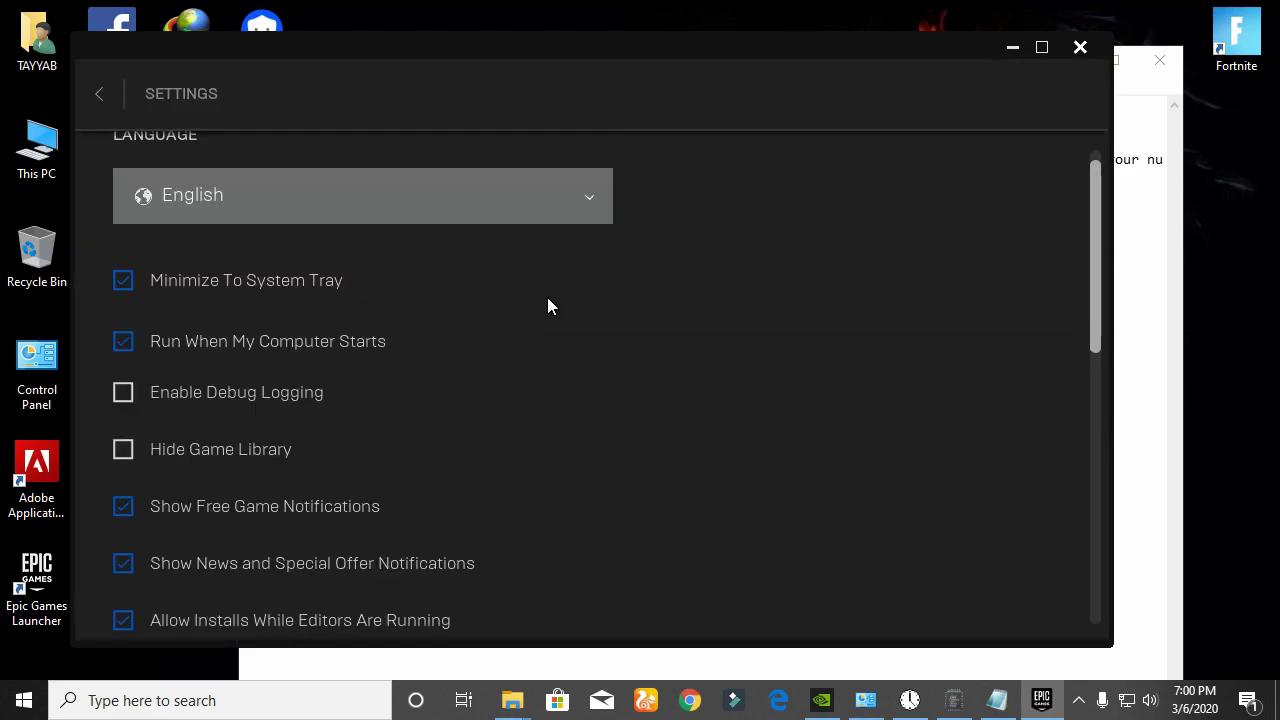
scroll(476, 290, down, 3)
click(226, 531)
scroll(469, 388, down, 2)
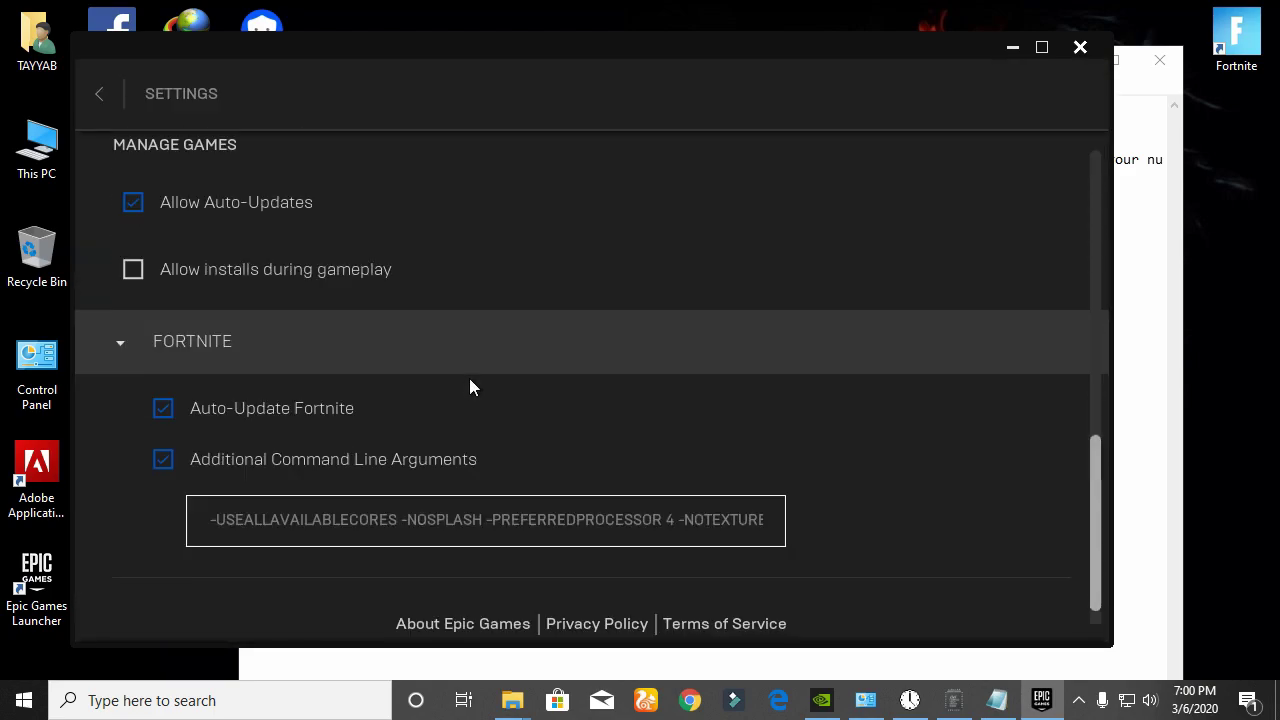
- Replace Fortnite's additional command line arguments with -NOTEXTURESTREAMING and minimize the launcher
triple_click(568, 516)
key(BackSpace)
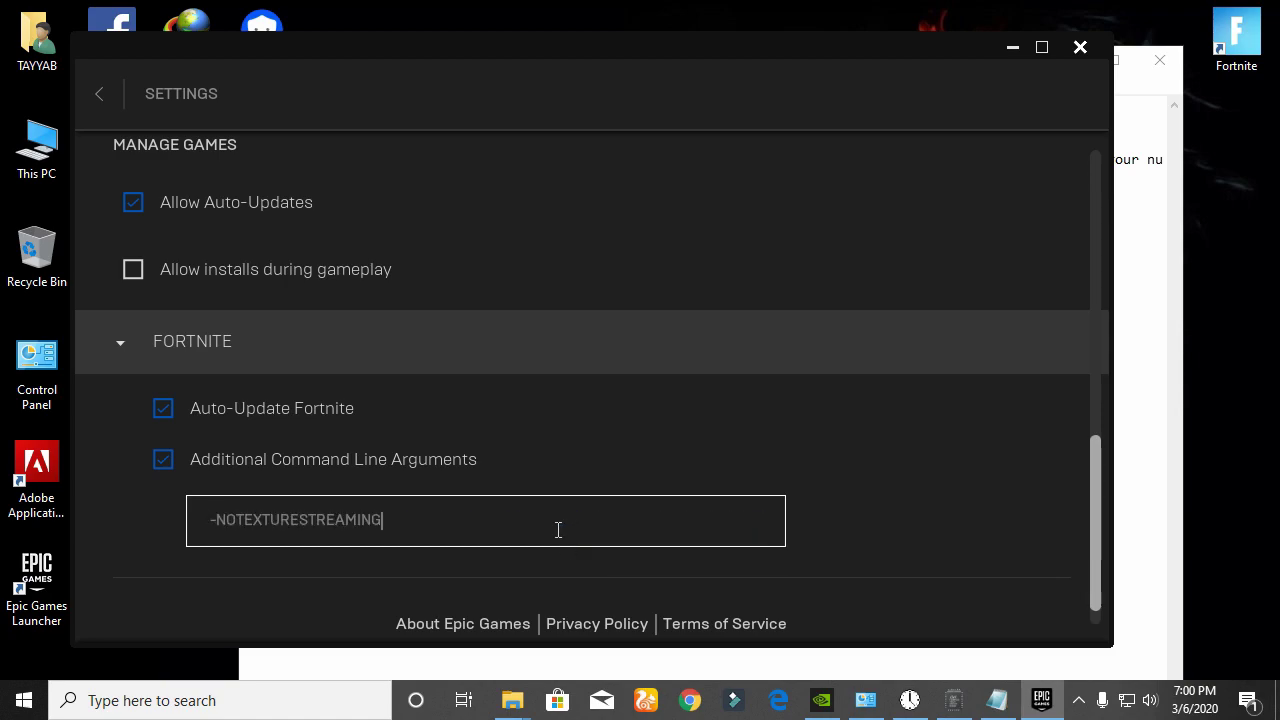
click(1015, 55)
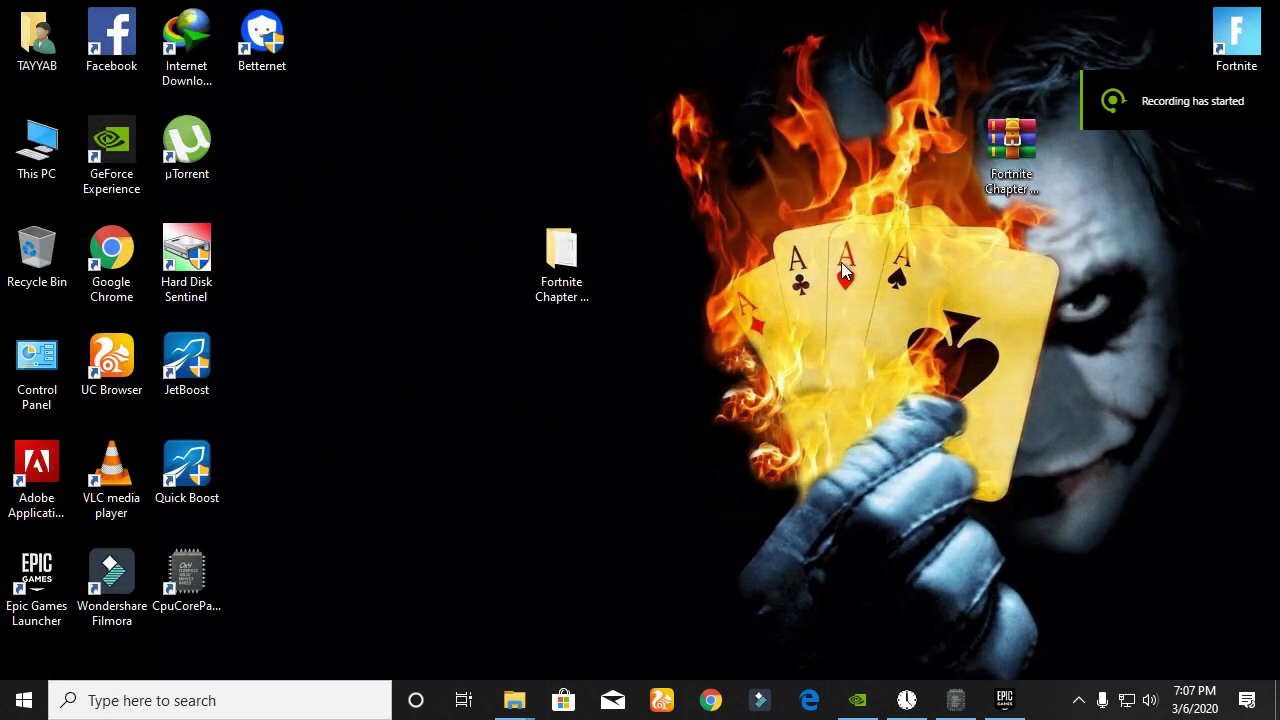
- Open the NvidiaProfileInspector folder inside Texture Optimization! in the Fortnite Chapter 2 Texture Fix Pack! folder on the desktop
right_click(841, 262)
click(895, 320)
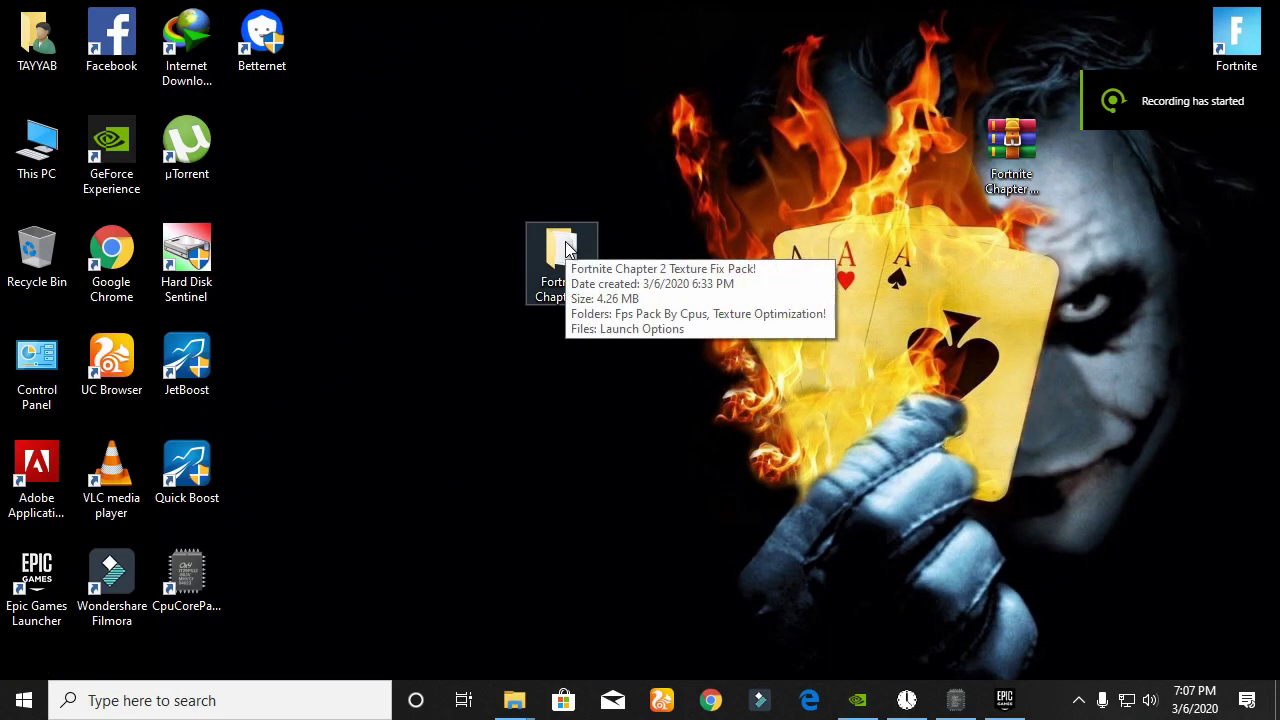
click(566, 249)
double_click(580, 252)
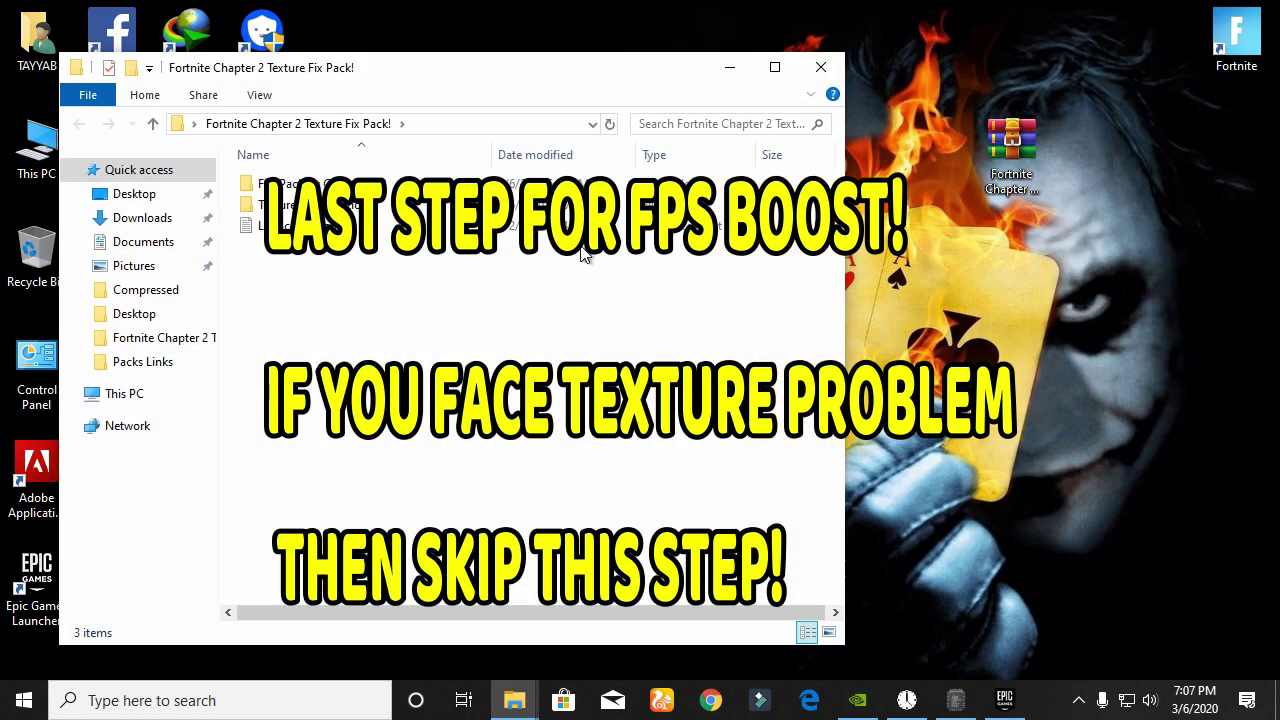
click(775, 68)
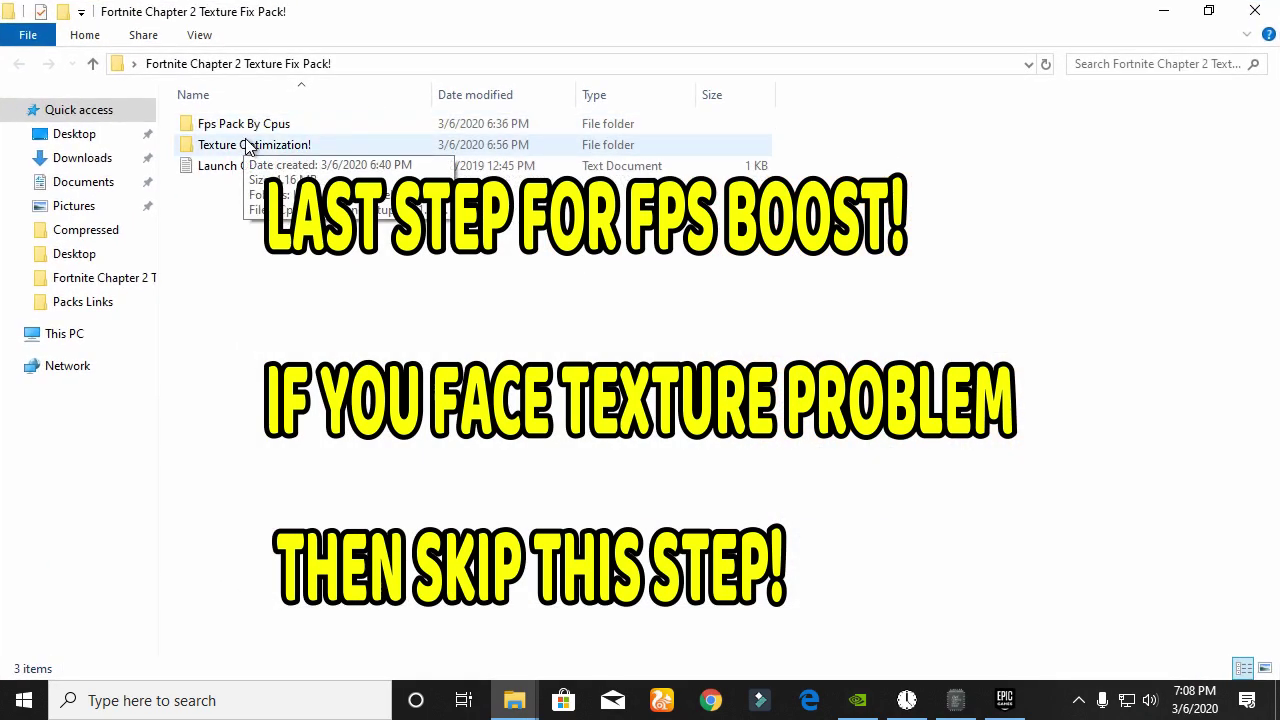
double_click(256, 146)
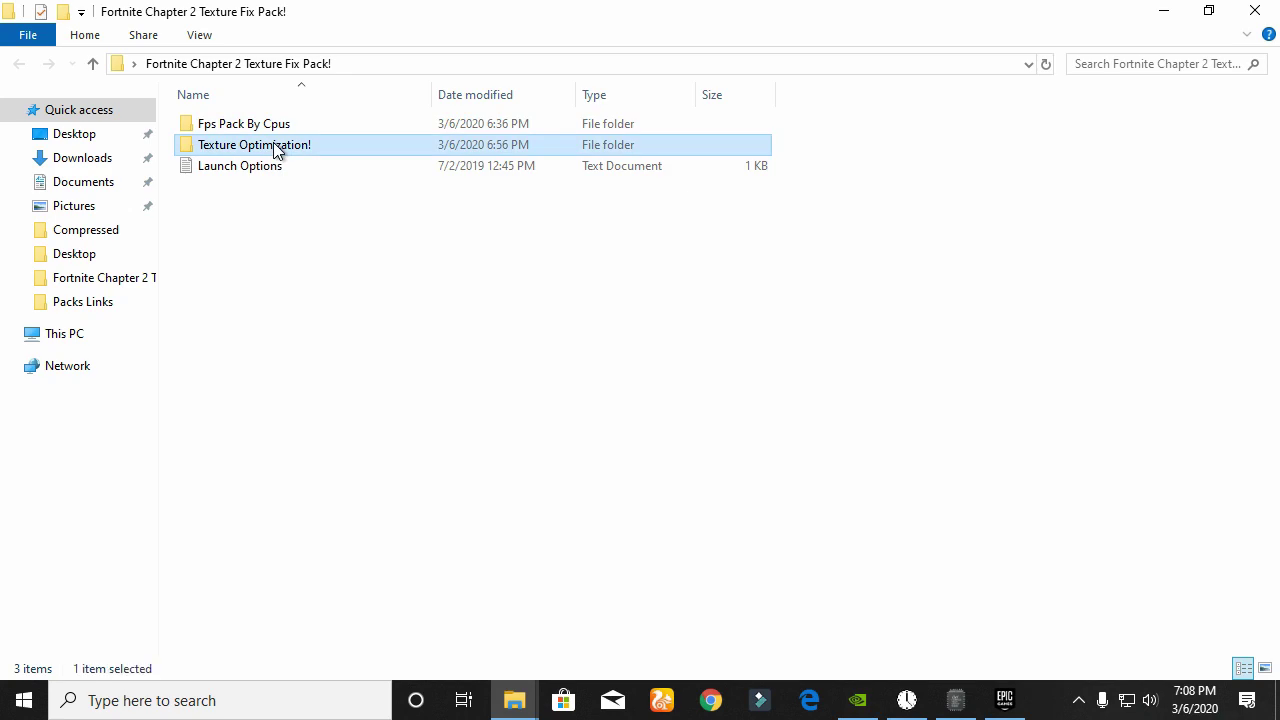
click(280, 163)
double_click(270, 146)
- Run nvidiaProfileInspector as administrator, minimize the folder window and maximize NVIDIA Profile Inspector
click(254, 128)
right_click(254, 129)
click(357, 160)
click(612, 497)
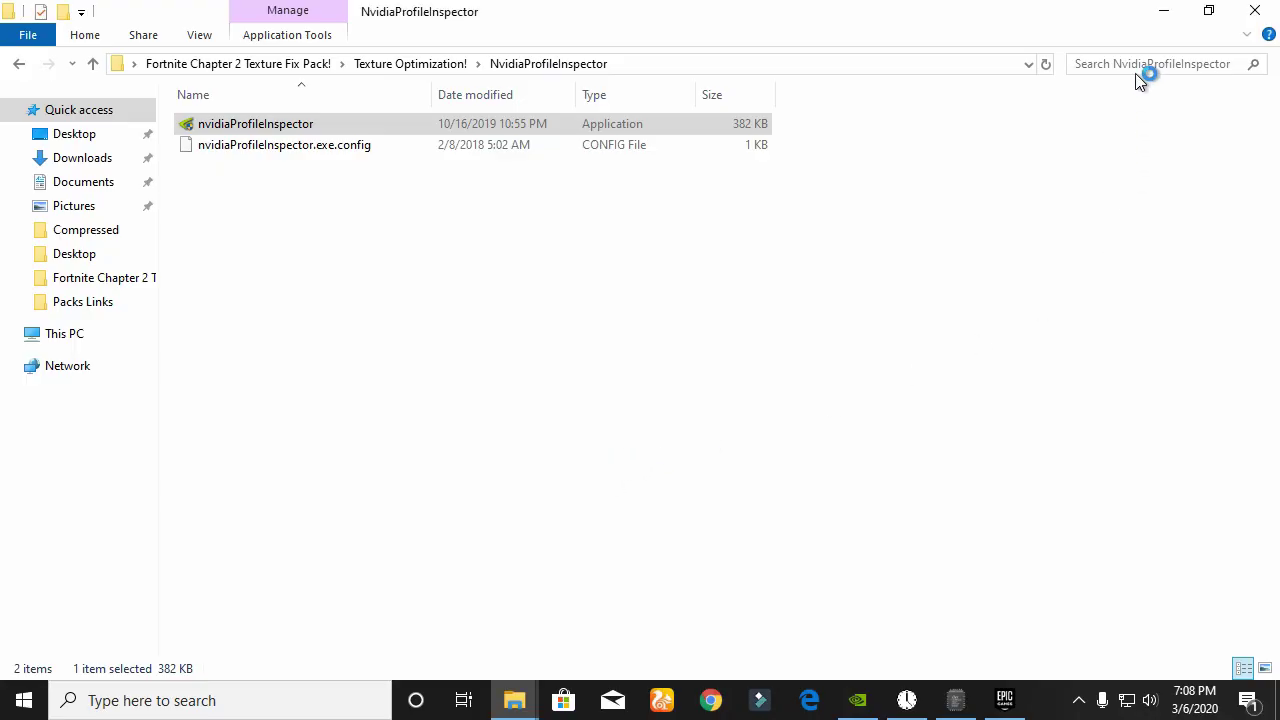
click(1160, 12)
drag(663, 69, 850, 68)
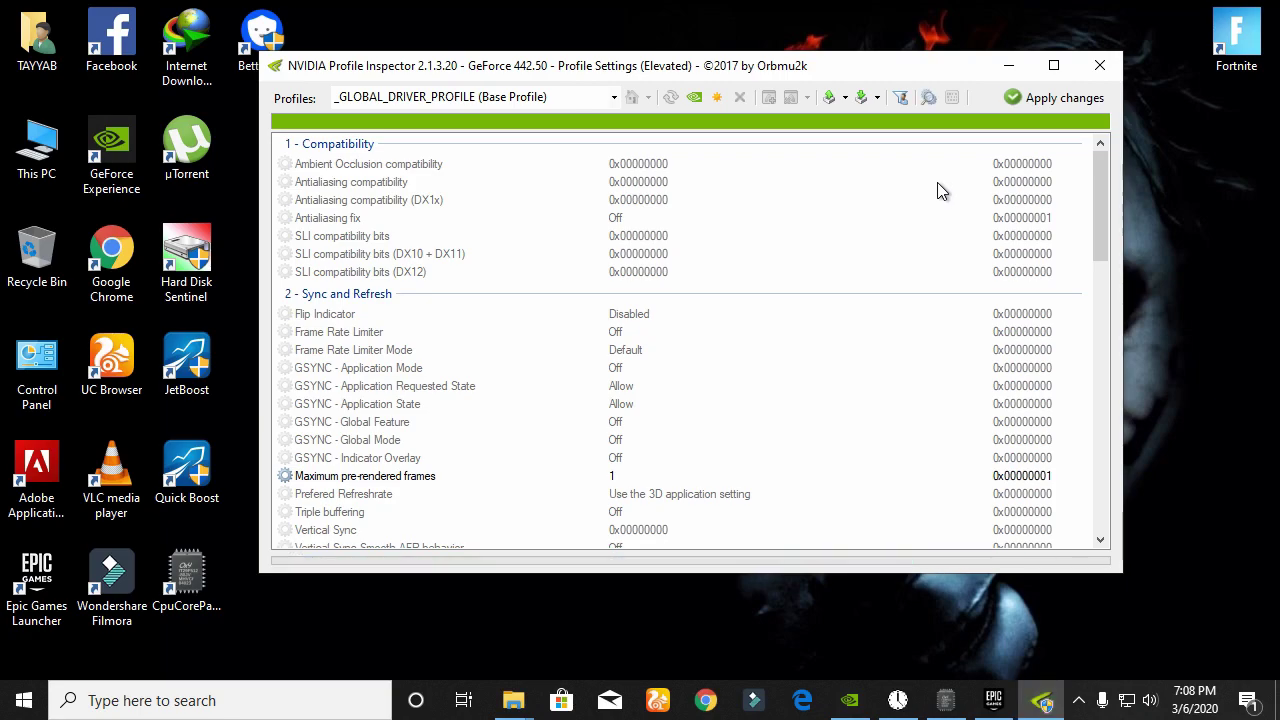
click(1053, 66)
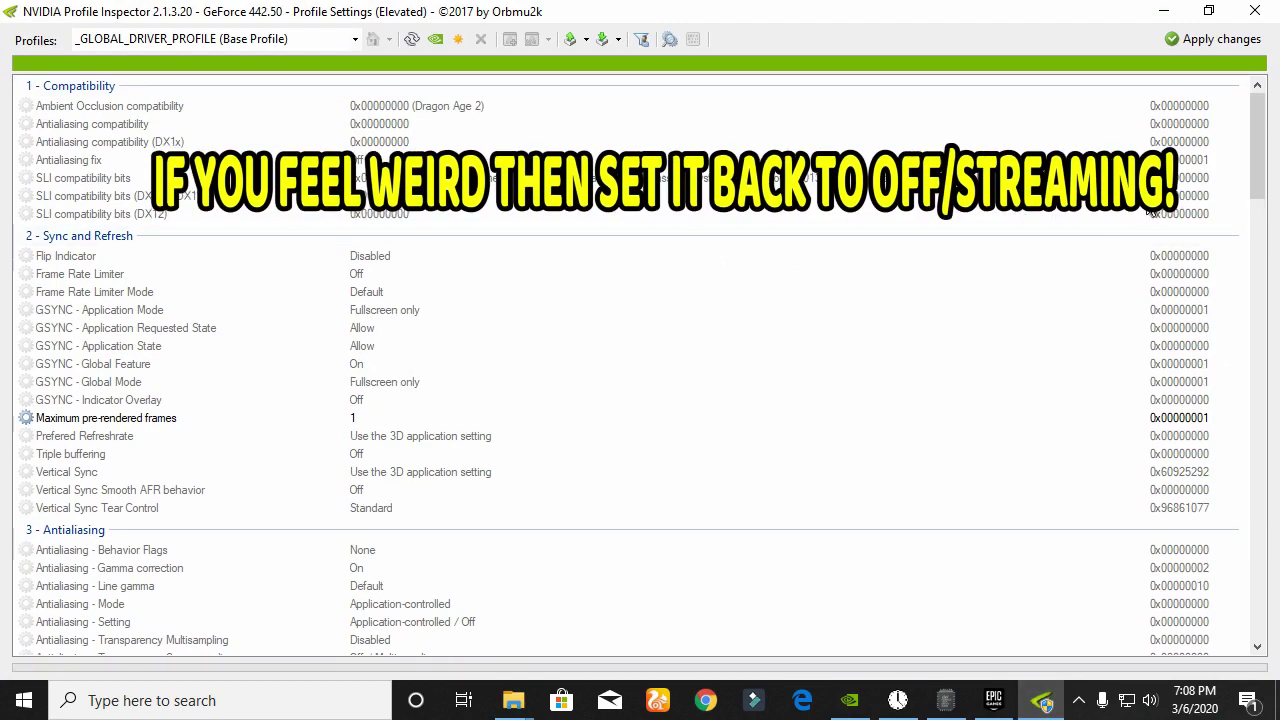
- Set Maximum pre-rendered frames to 2 in the global driver profile's Sync and Refresh section
scroll(640, 280, down, 3)
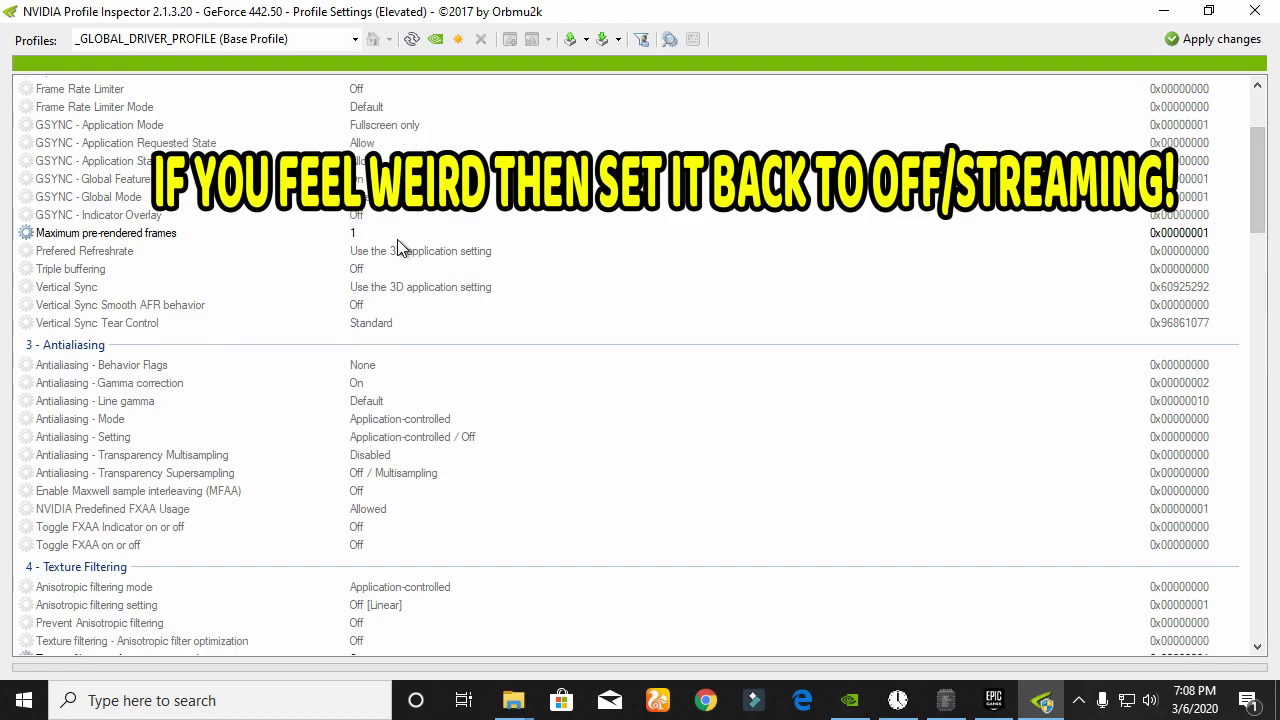
click(397, 236)
click(1137, 233)
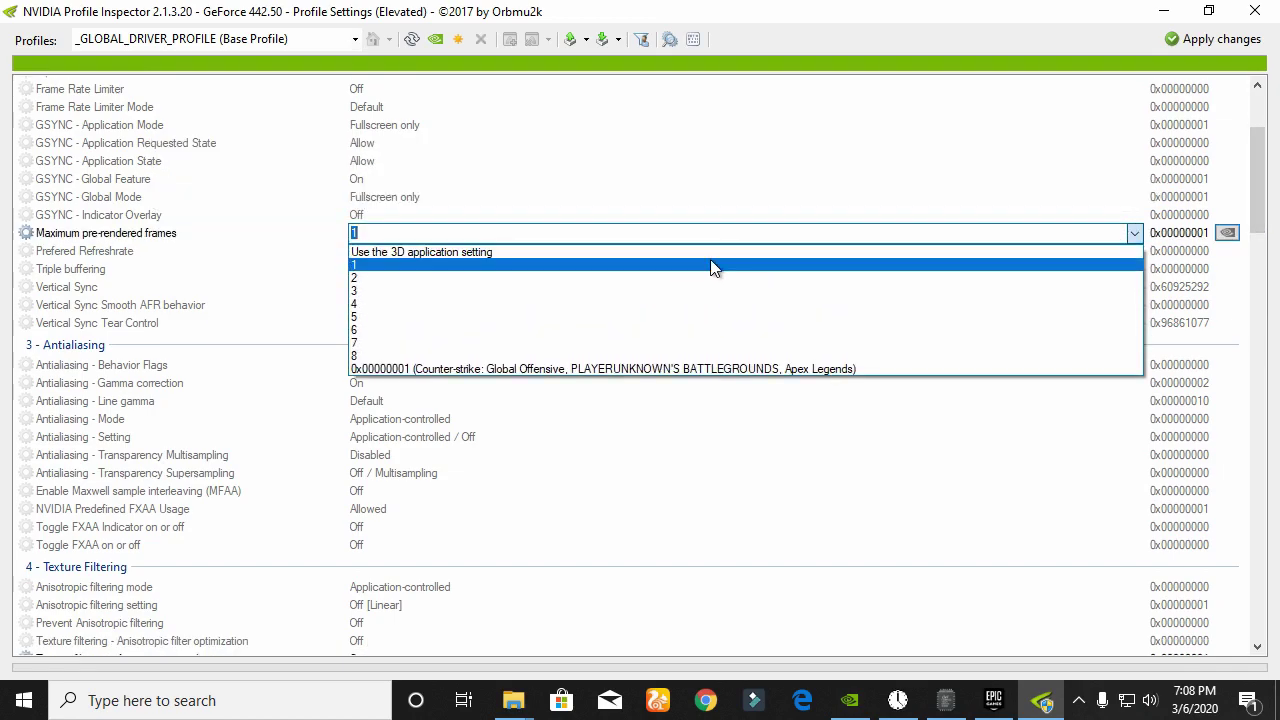
click(657, 287)
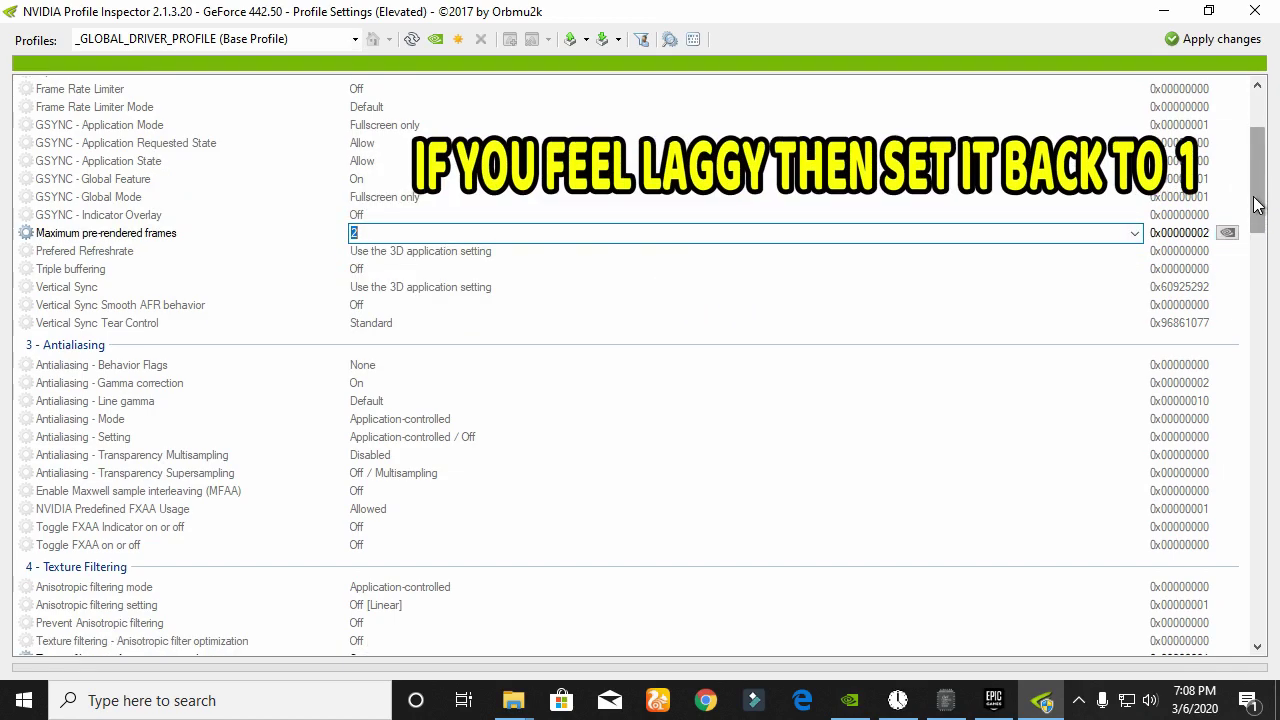
click(1080, 269)
- Set Antialiasing - Transparency Supersampling to 0x00000008 AA_MODE_REPLAY_MODE_ALL
drag(1264, 212, 1268, 250)
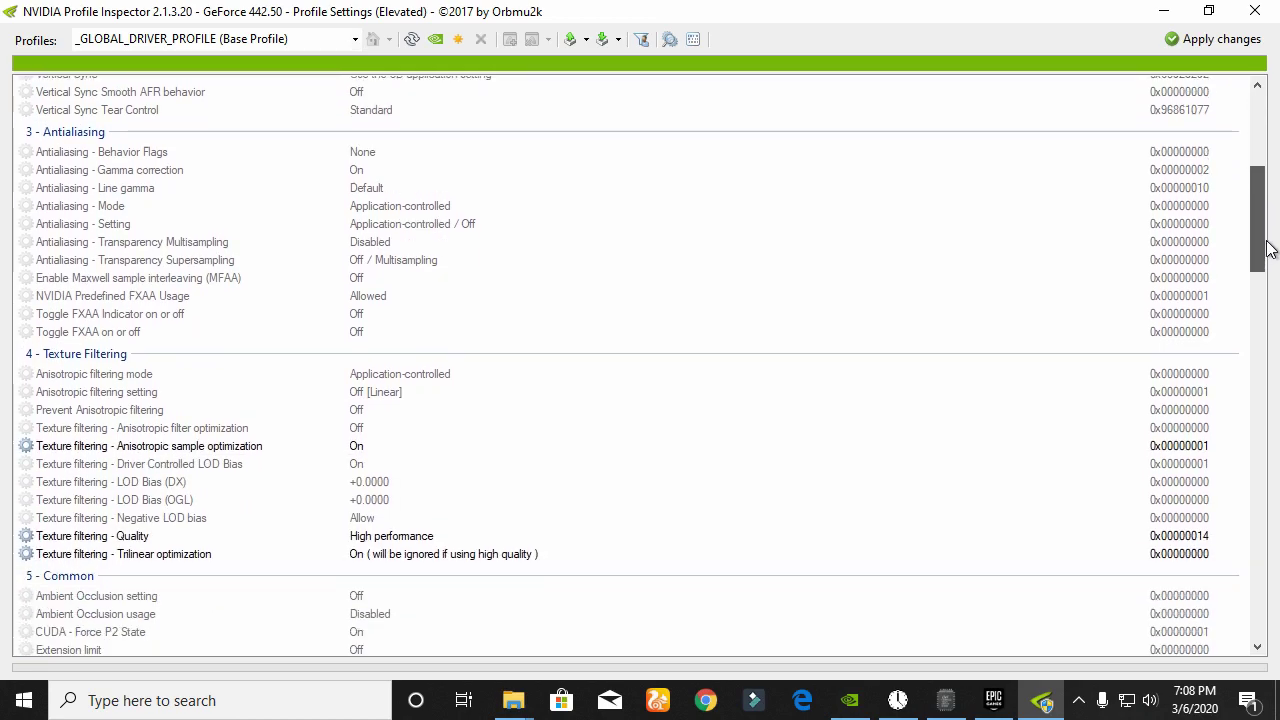
click(408, 264)
click(1134, 262)
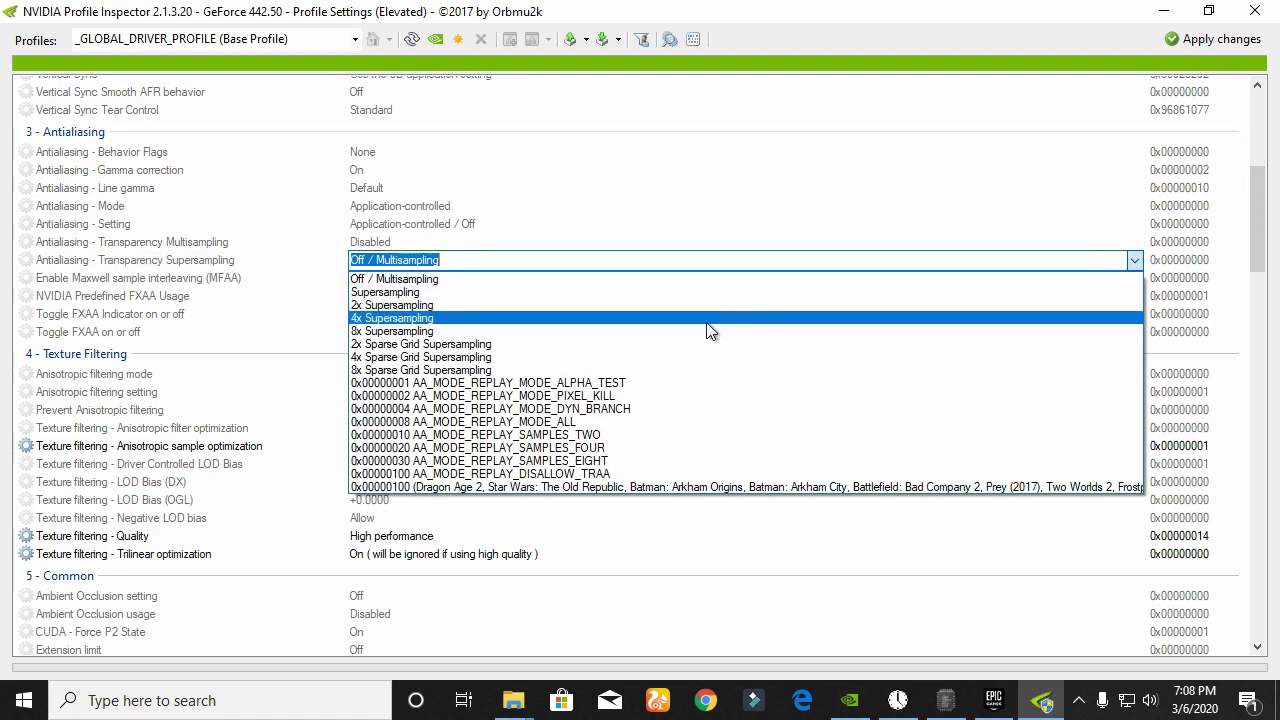
click(585, 422)
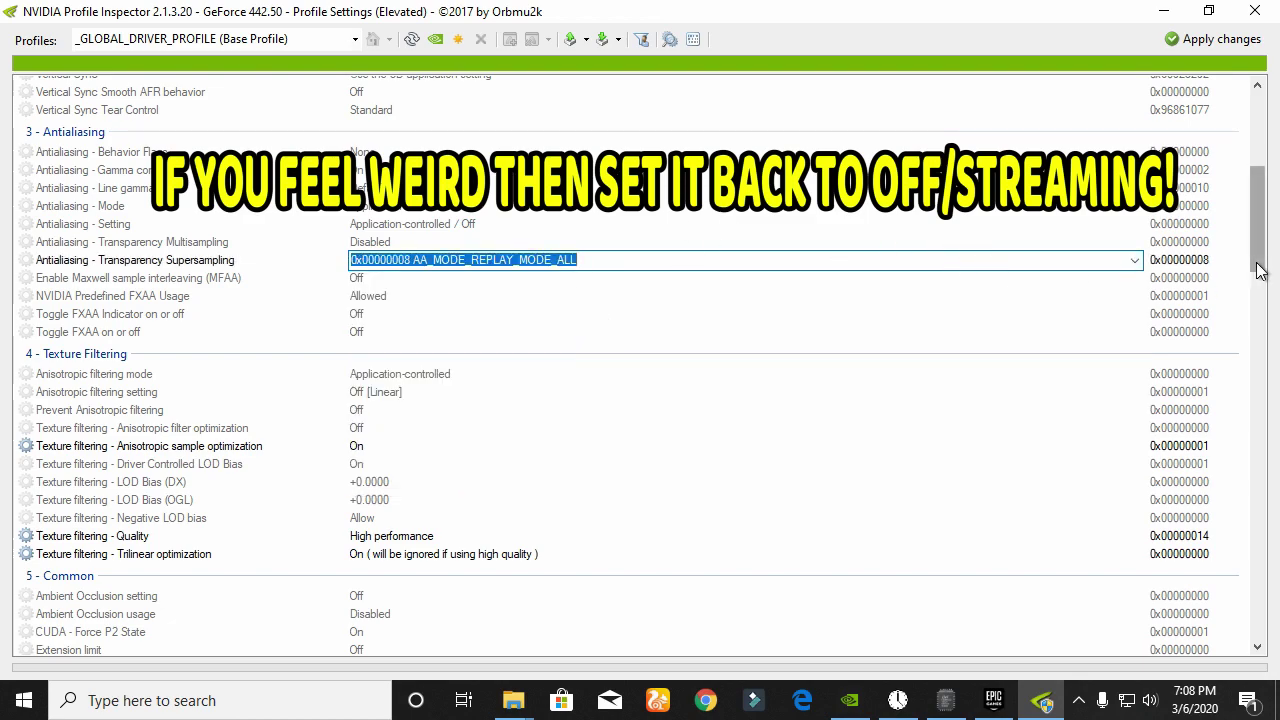
- Set Texture filtering - Anisotropic sample optimization to On
drag(1262, 258, 1262, 282)
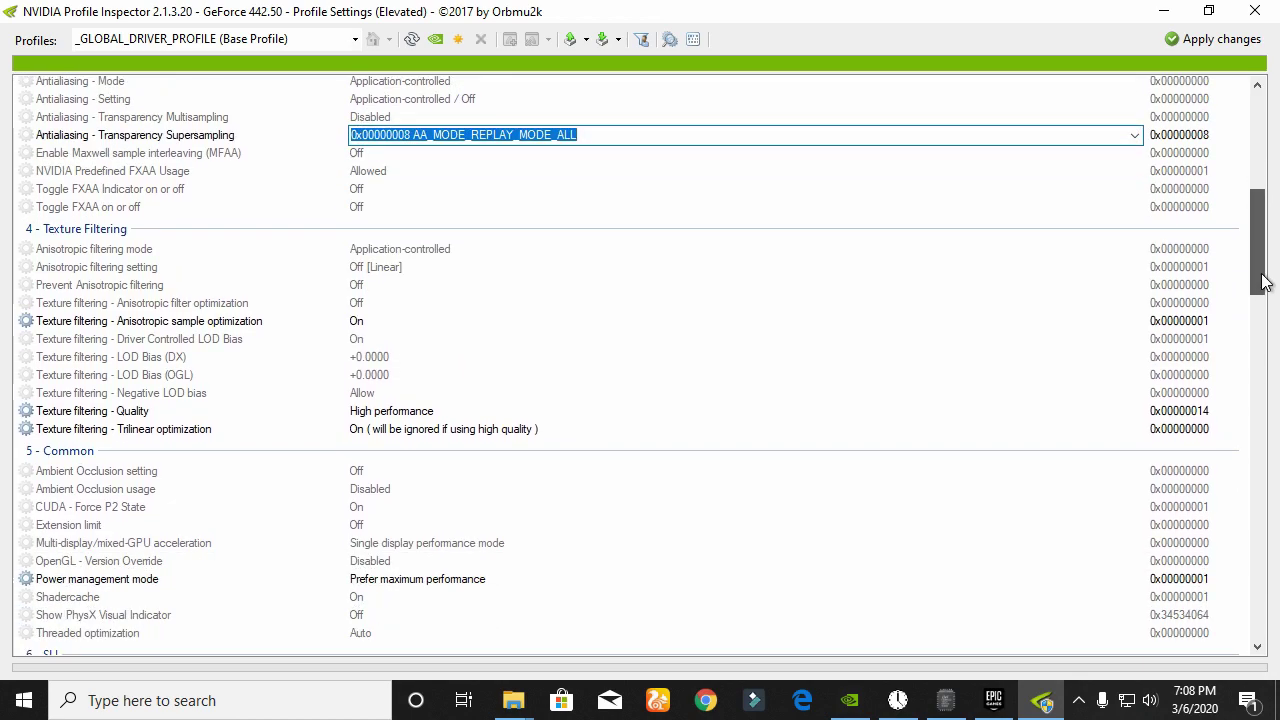
click(1116, 323)
click(1135, 321)
click(856, 355)
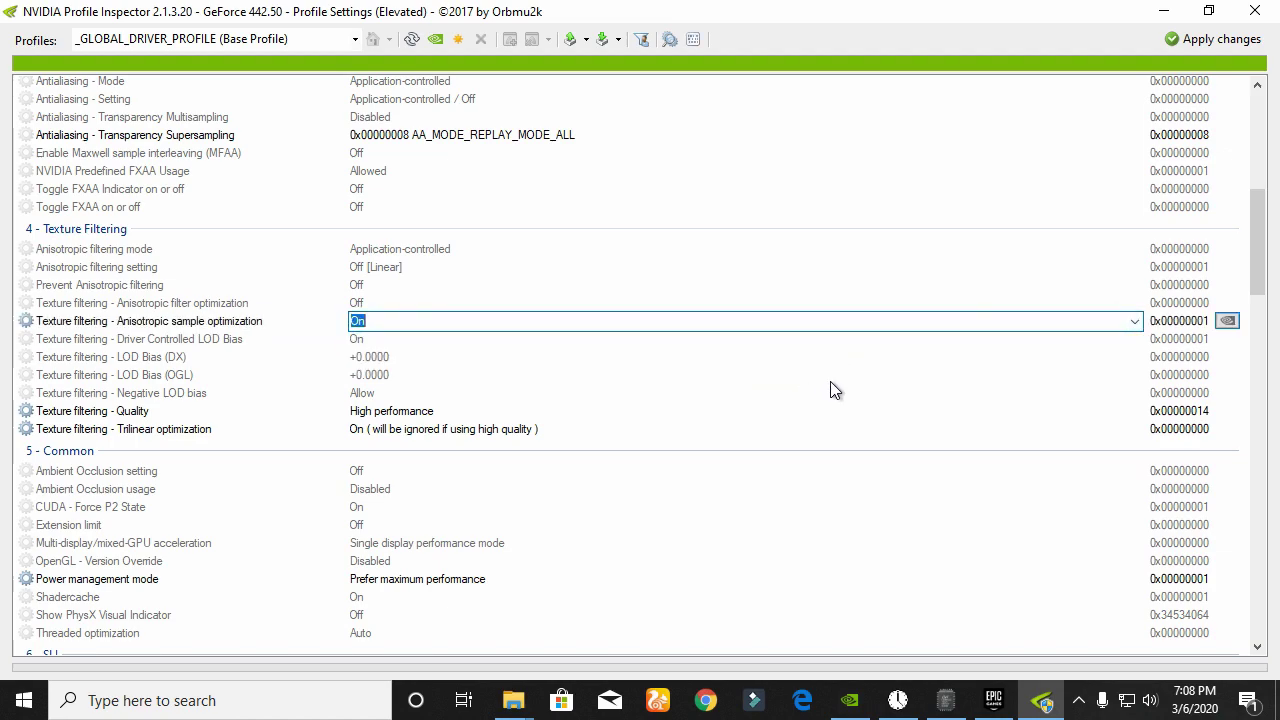
- Set Texture filtering - LOD Bias (DX) to +0.5000
click(1135, 356)
click(1138, 358)
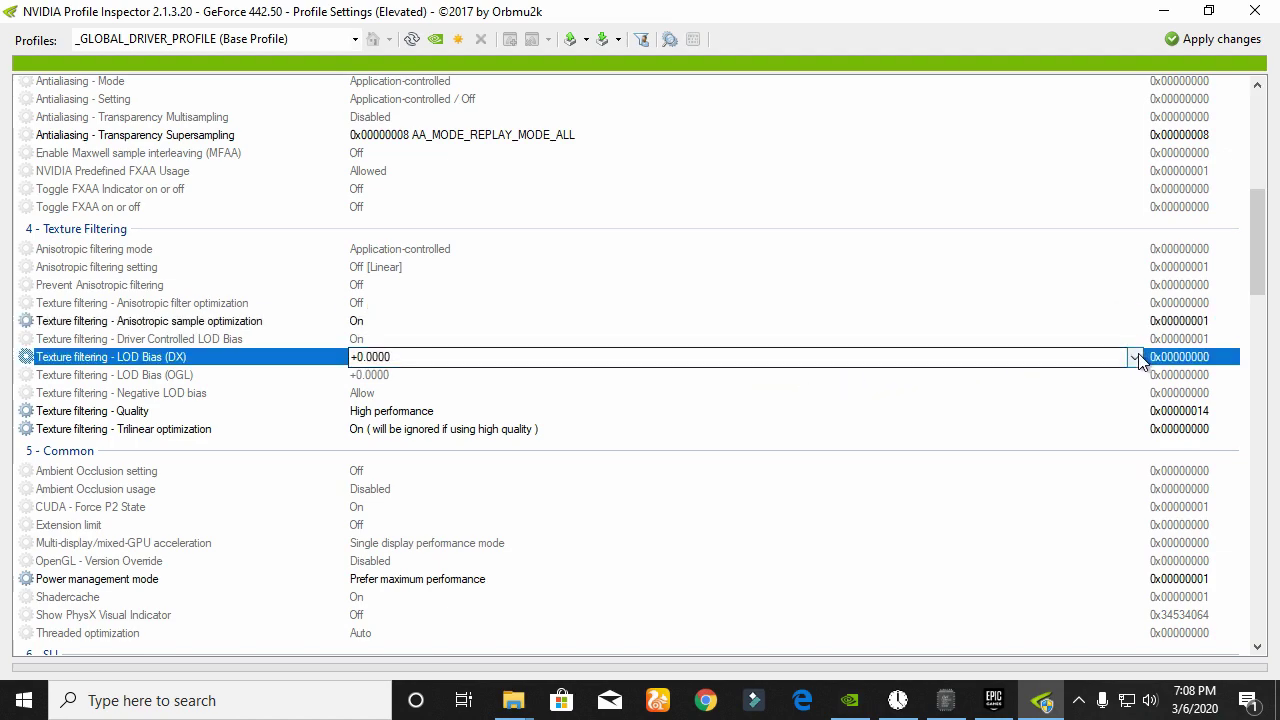
click(1135, 358)
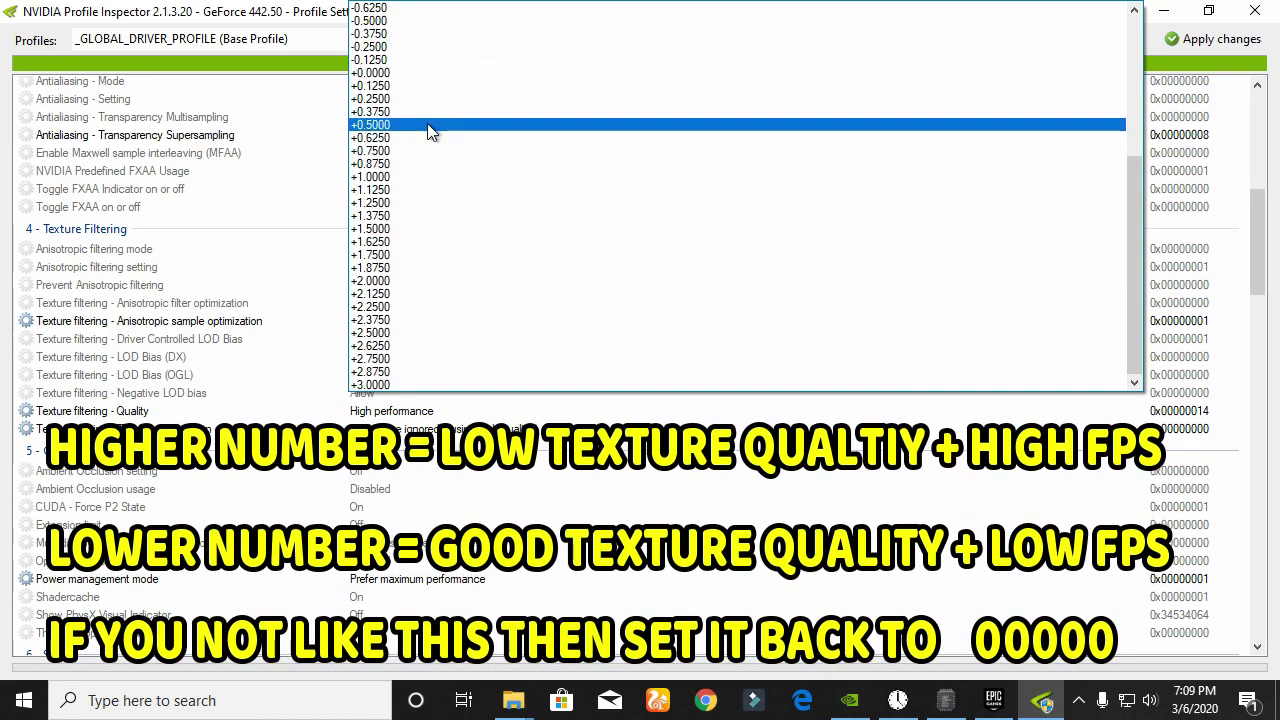
click(430, 133)
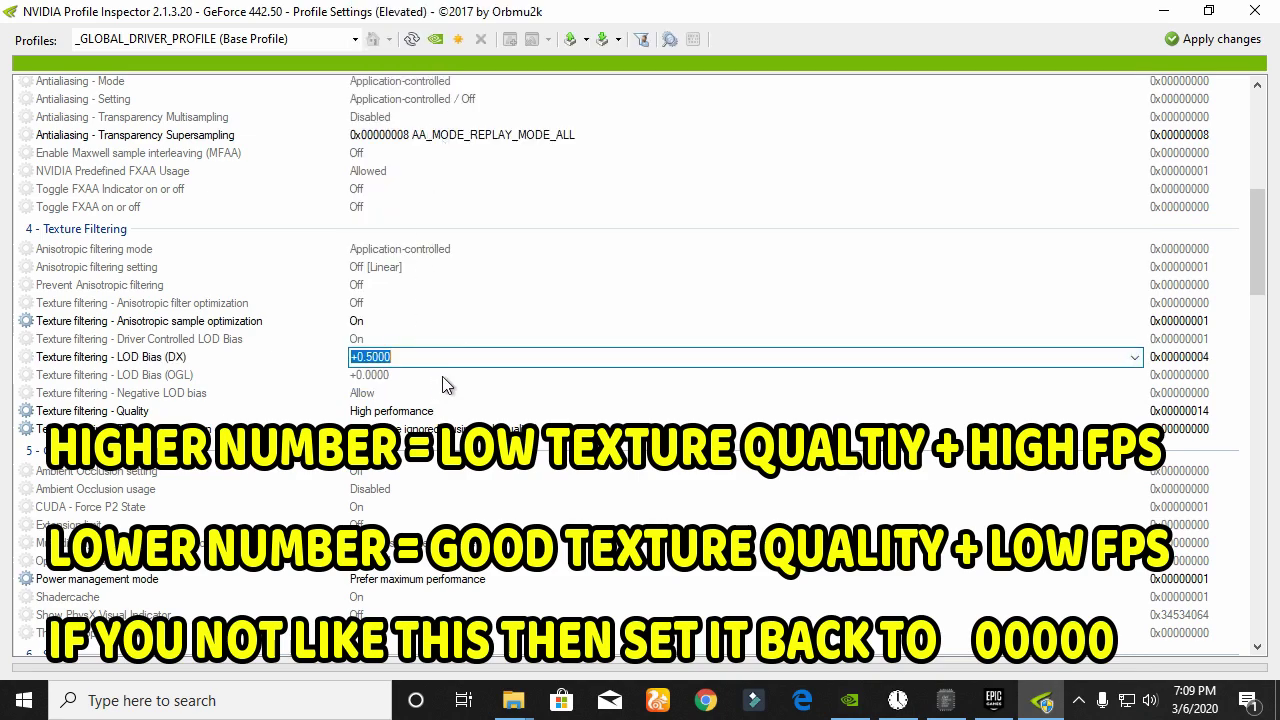
- Set Texture filtering - Quality to High performance
click(1070, 416)
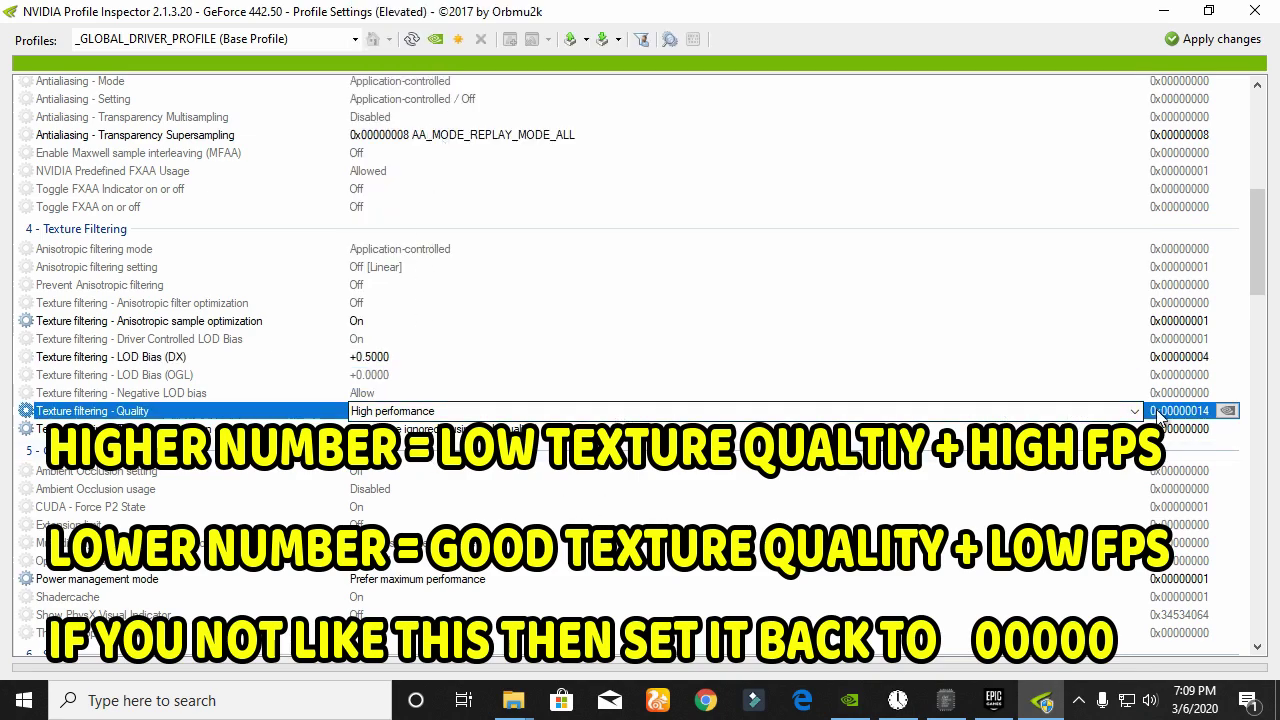
click(1070, 416)
click(876, 469)
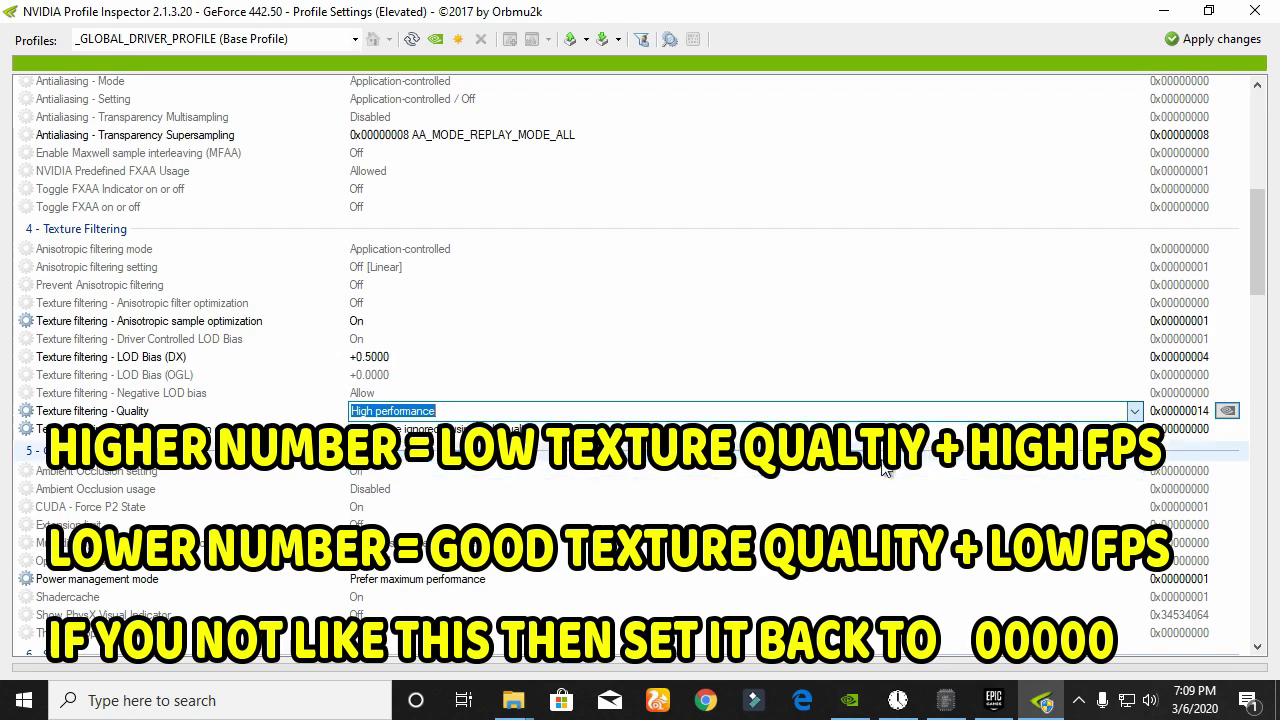
- Set Power management mode in the Common section to Prefer maximum performance
scroll(1263, 274, down, 5)
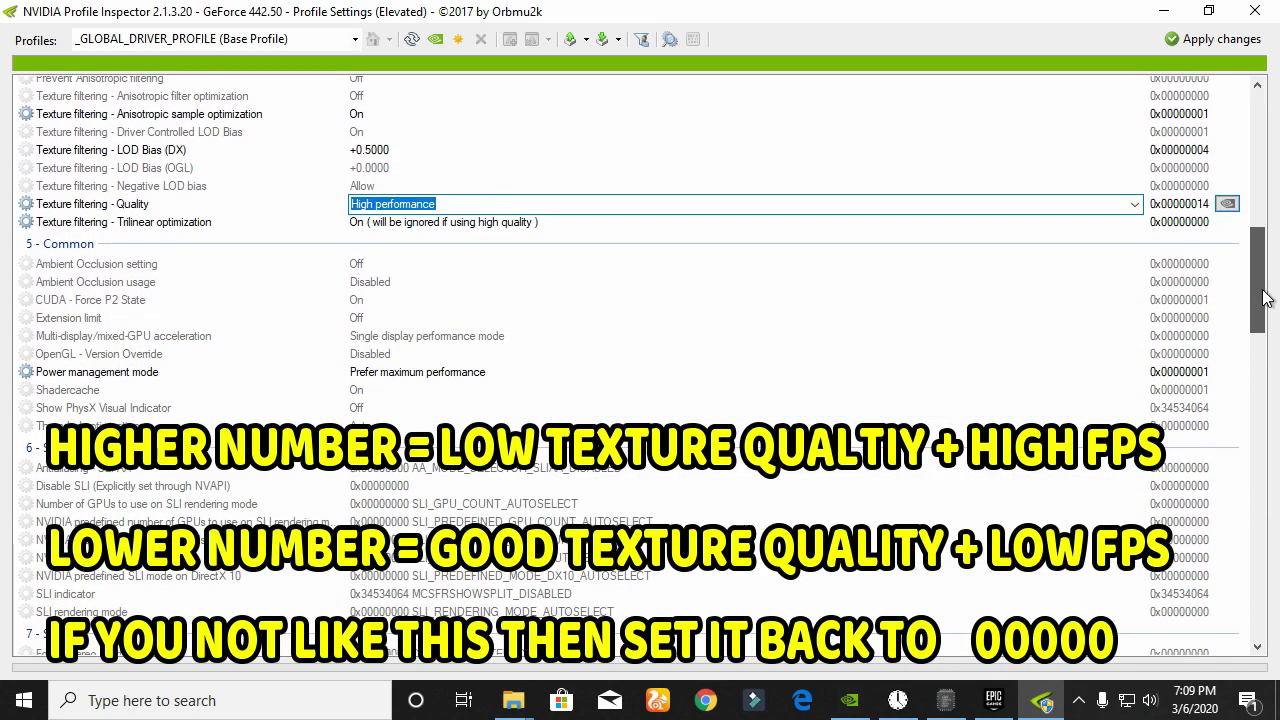
click(1134, 323)
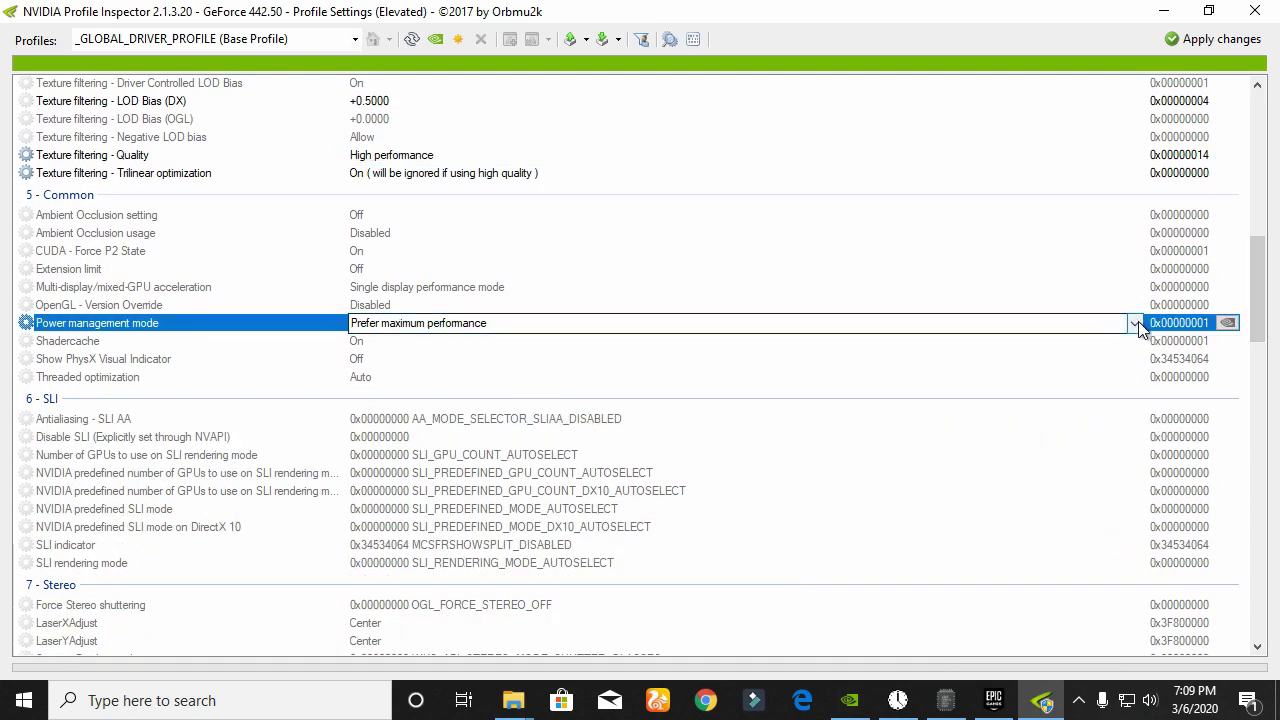
click(1134, 323)
click(790, 356)
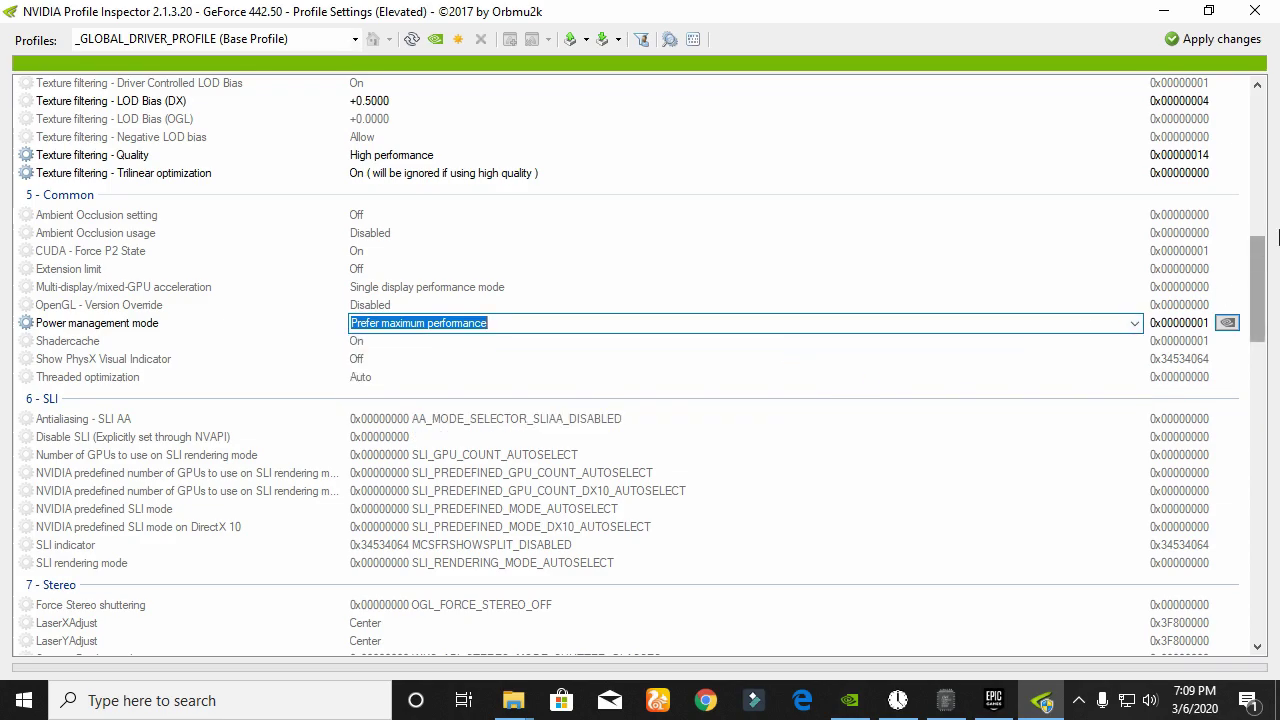
- Apply the changes to the global driver profile and close NVIDIA Profile Inspector
drag(1258, 287, 1272, 103)
click(1222, 46)
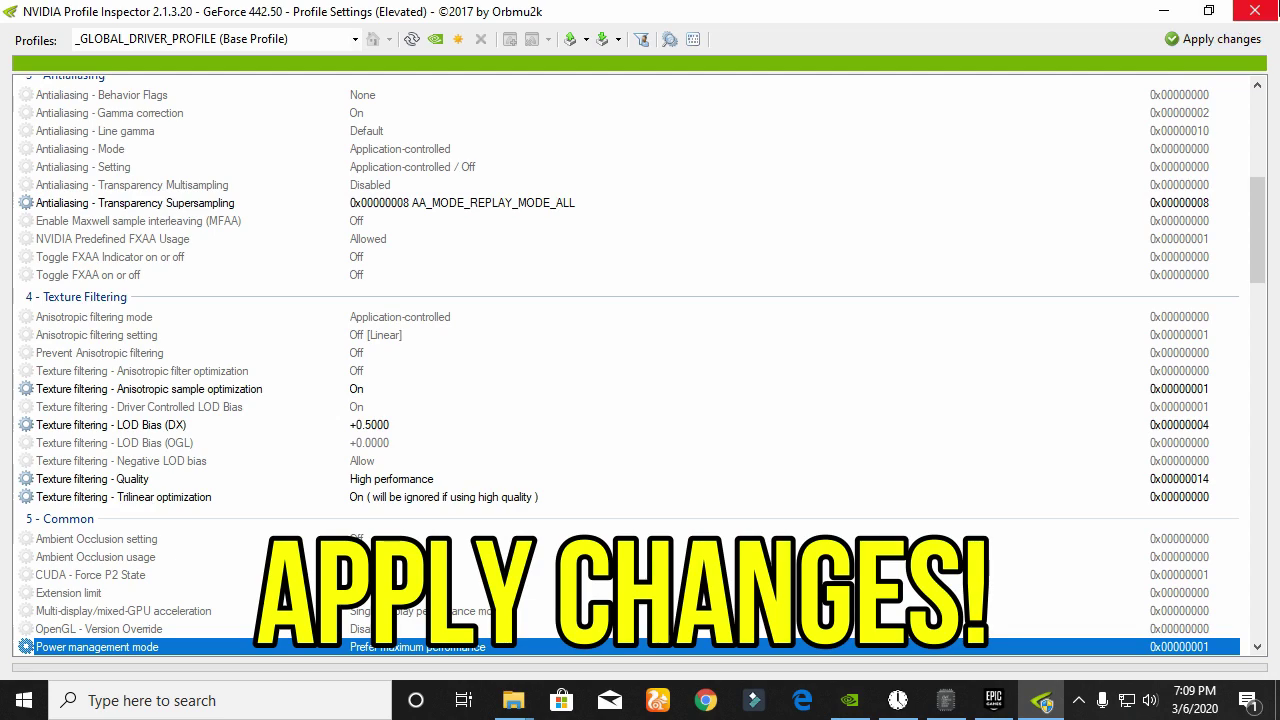
click(1254, 12)
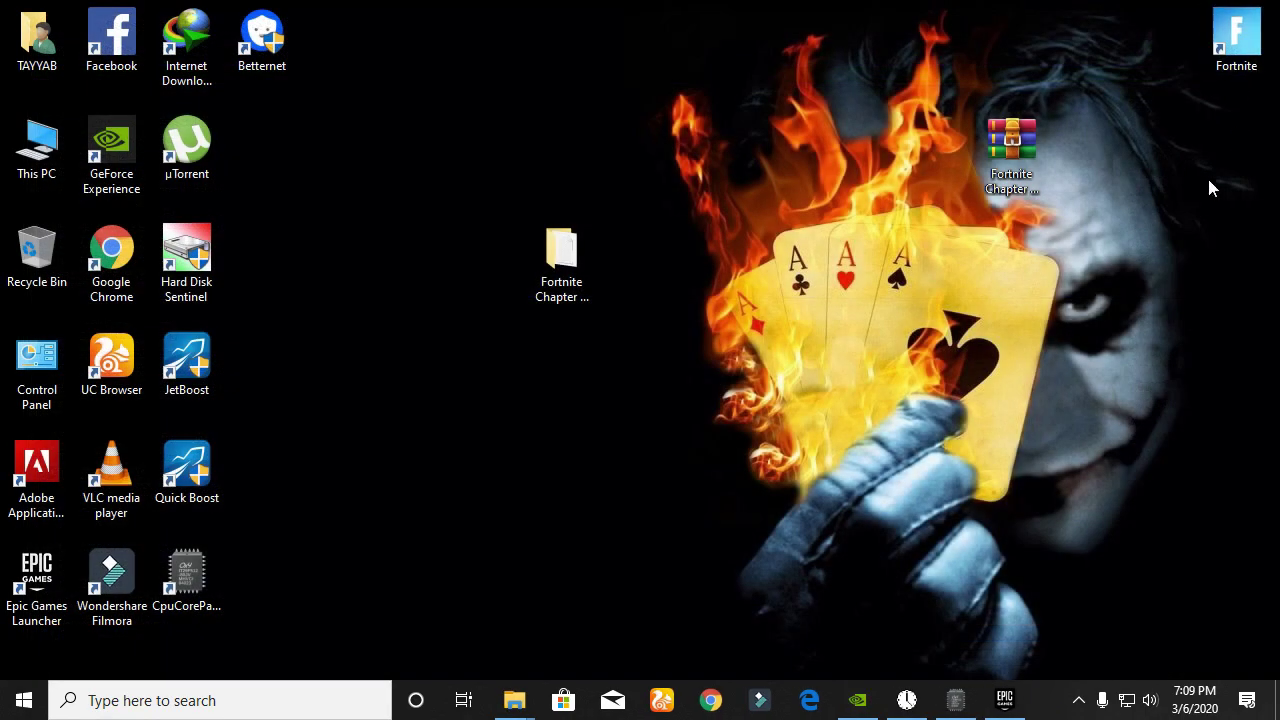
click(1078, 700)
right_click(1094, 594)
click(1140, 578)
right_click(1079, 620)
click(1105, 603)
click(697, 355)
right_click(777, 372)
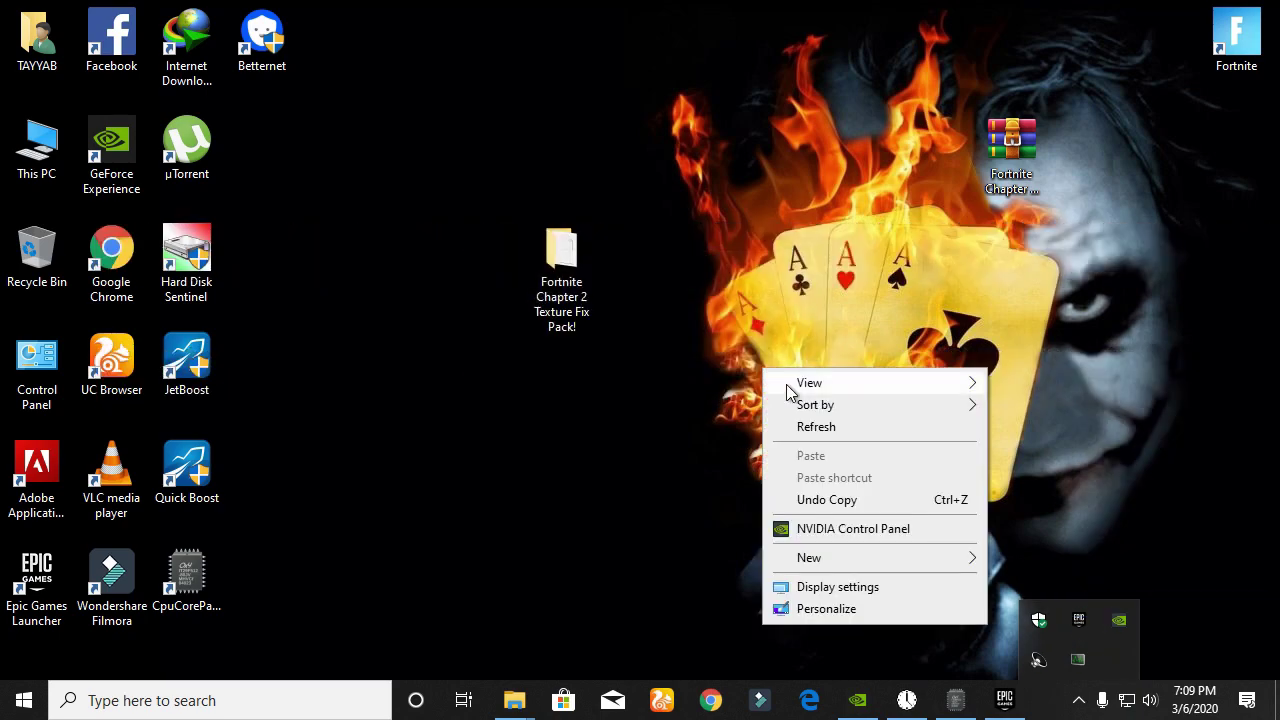
click(800, 427)
drag(1247, 3, 1117, 149)
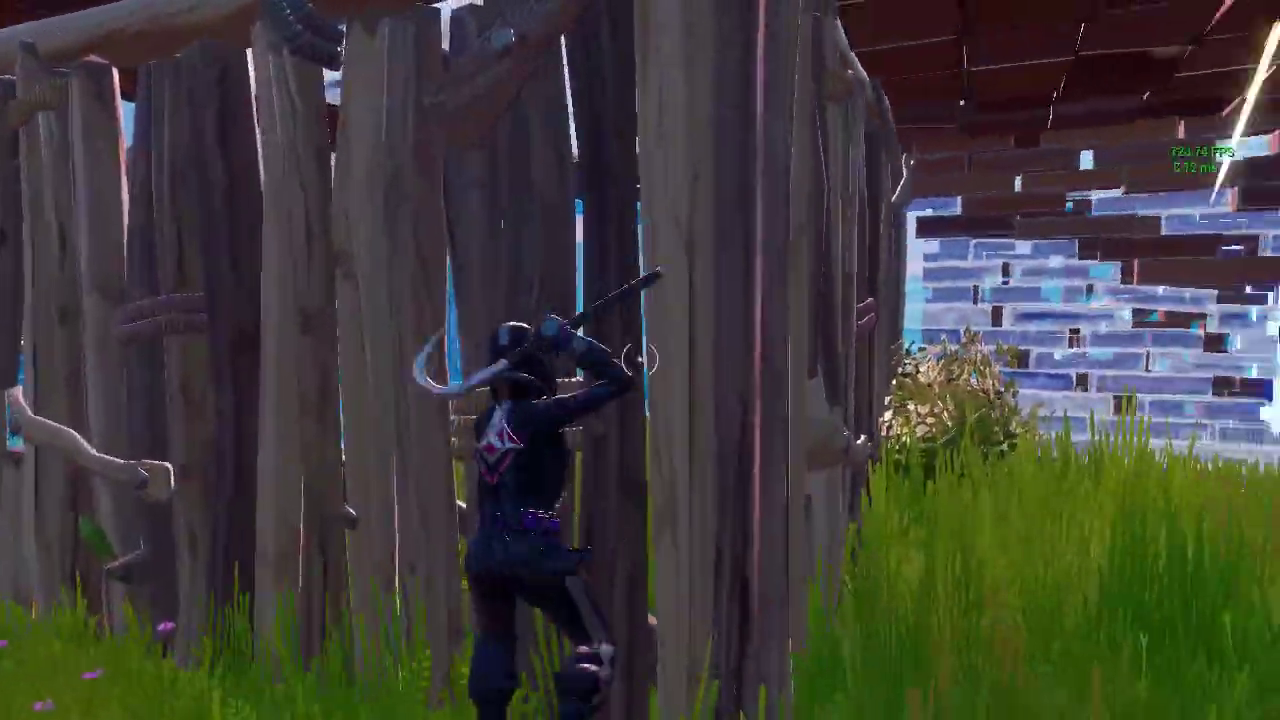
click(640, 358)
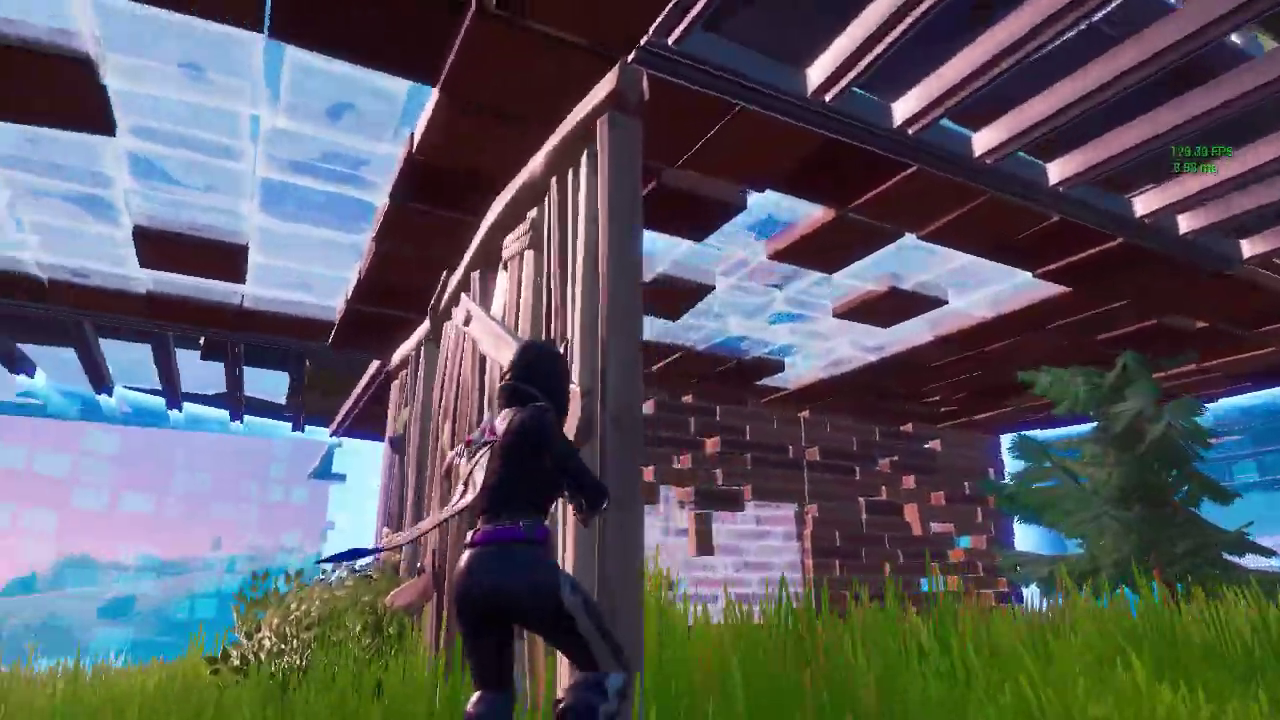
click(640, 360)
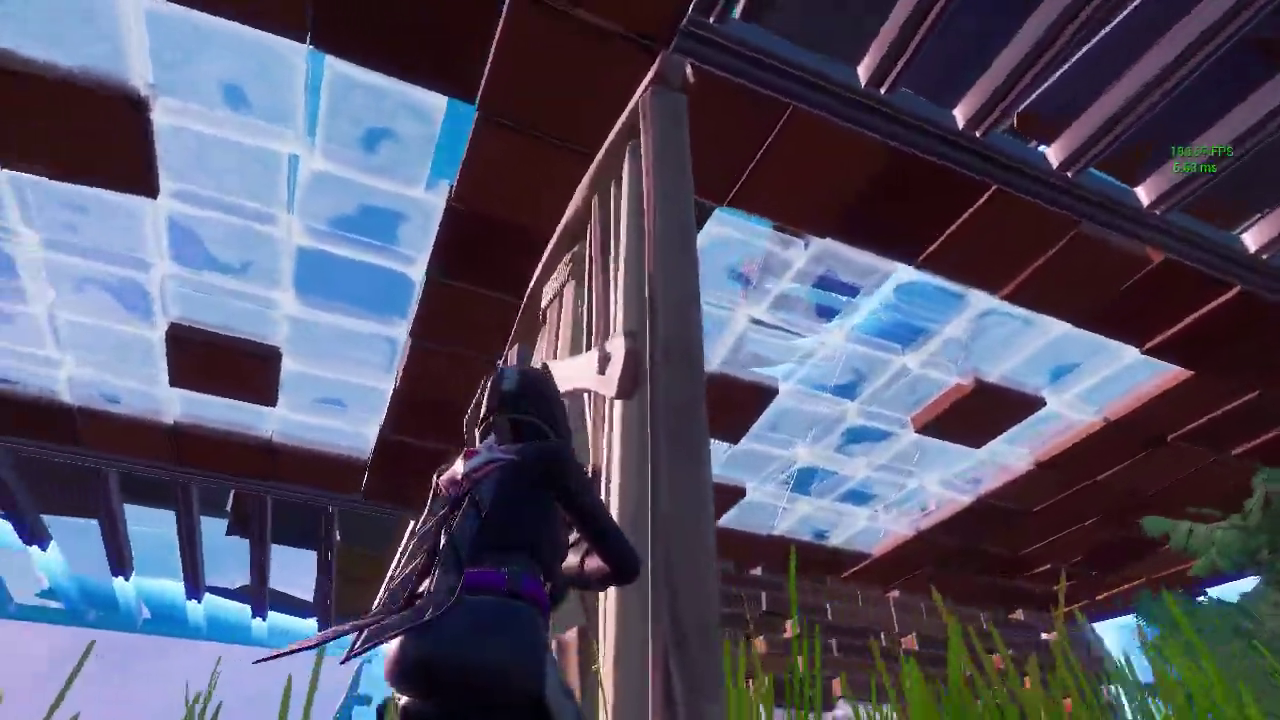
click(640, 360)
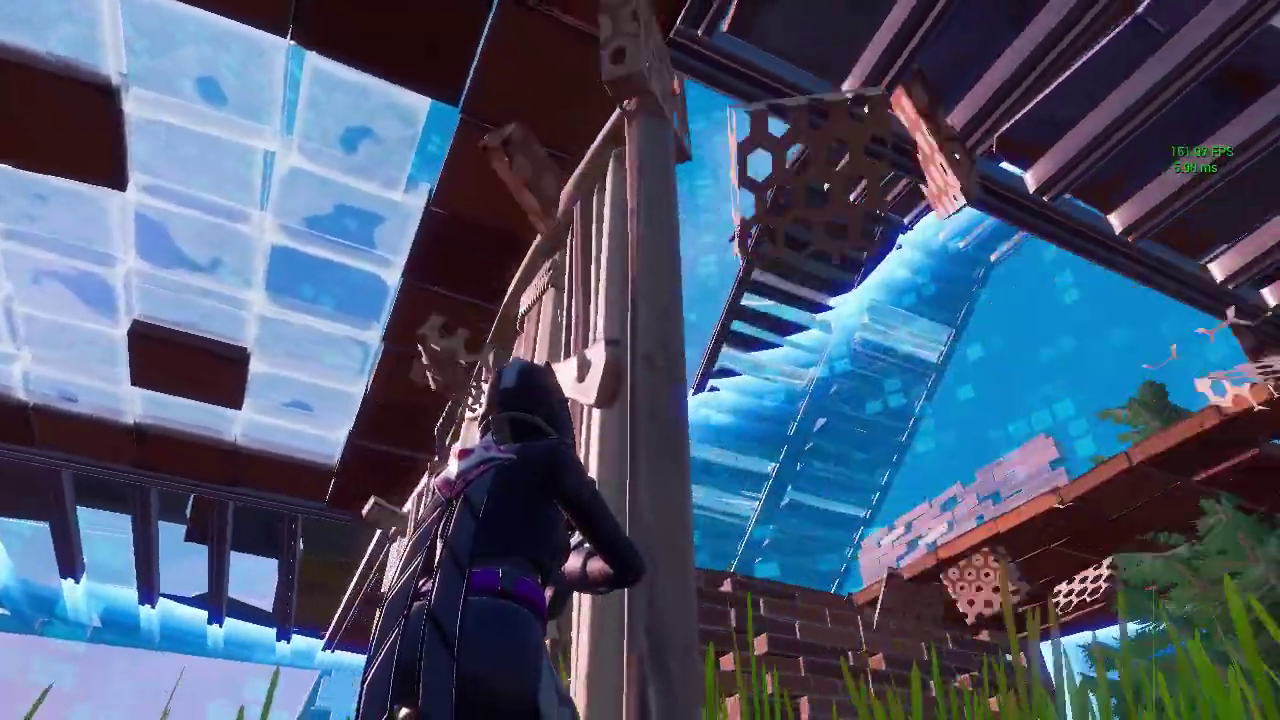